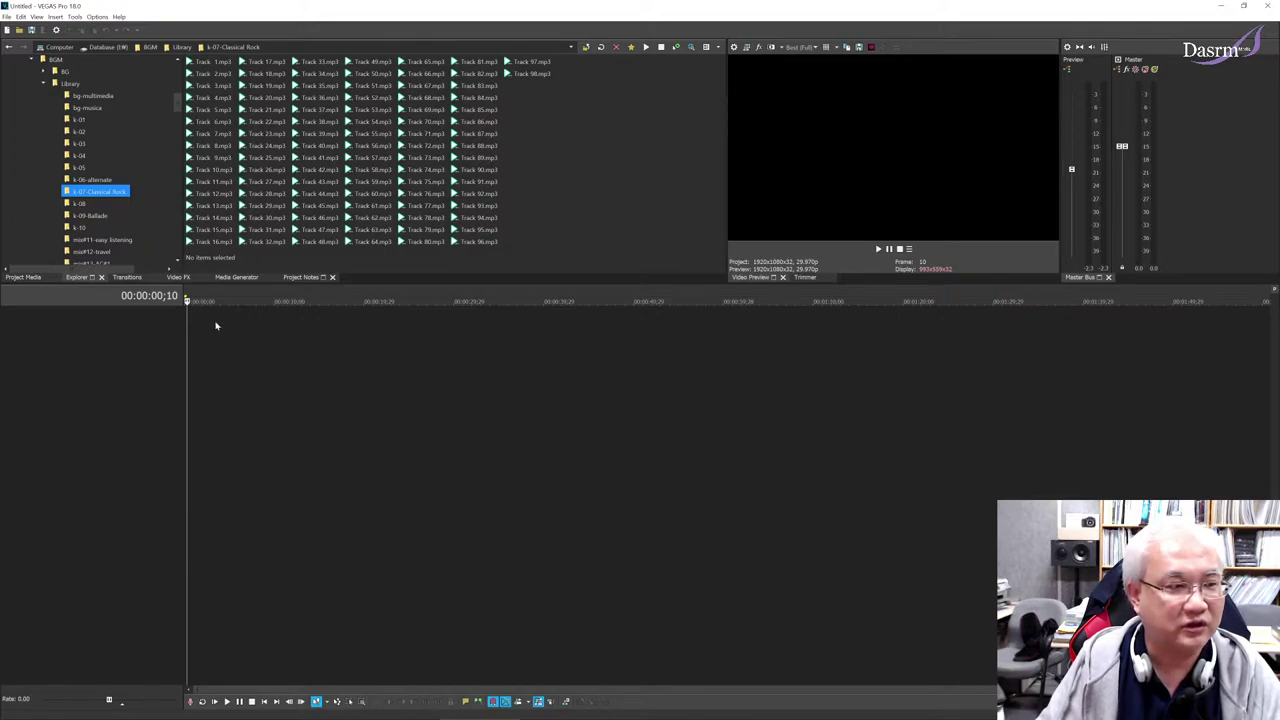
# - Enlarge the timeline area upward and widen the folder tree and the Explorer window slightly
pyautogui.moveTo(192, 285)
pyautogui.mouseDown()
pyautogui.moveTo(189, 391)
pyautogui.moveTo(193, 269)
pyautogui.mouseUp()
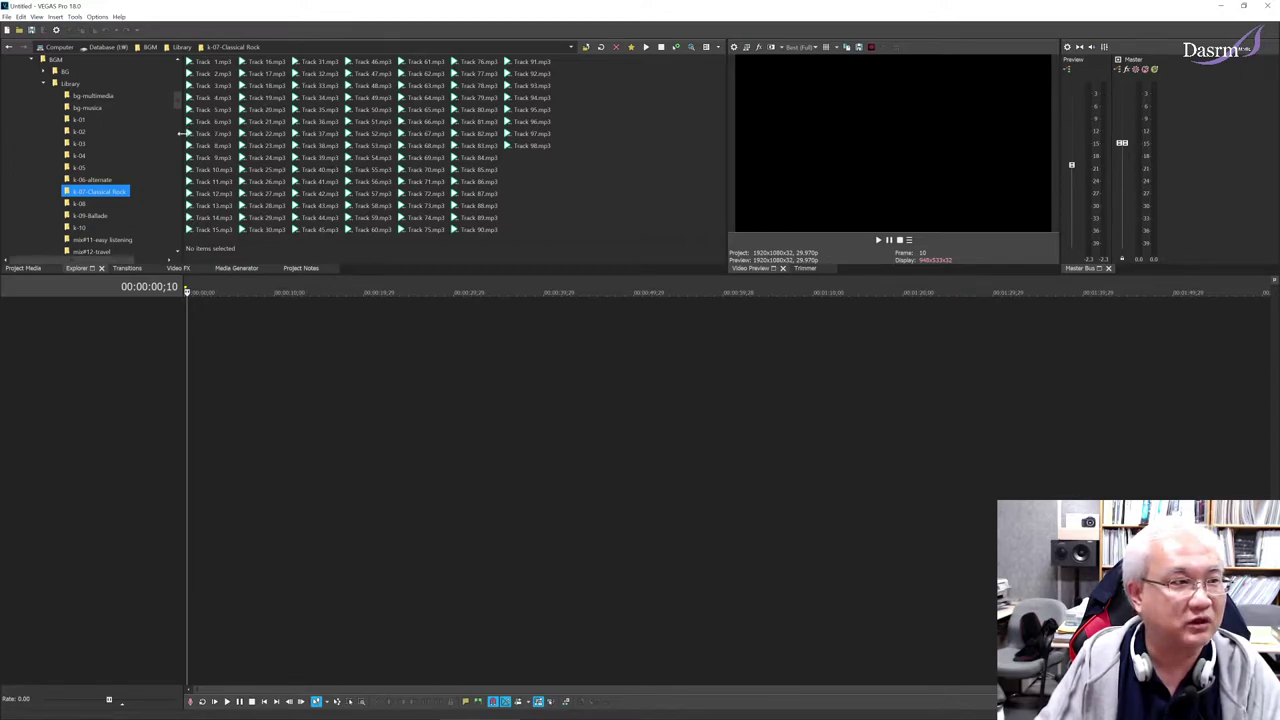
pyautogui.moveTo(181, 134); pyautogui.dragTo(197, 134)
pyautogui.moveTo(726, 134)
pyautogui.mouseDown()
pyautogui.moveTo(708, 135)
pyautogui.moveTo(735, 135)
pyautogui.mouseUp()
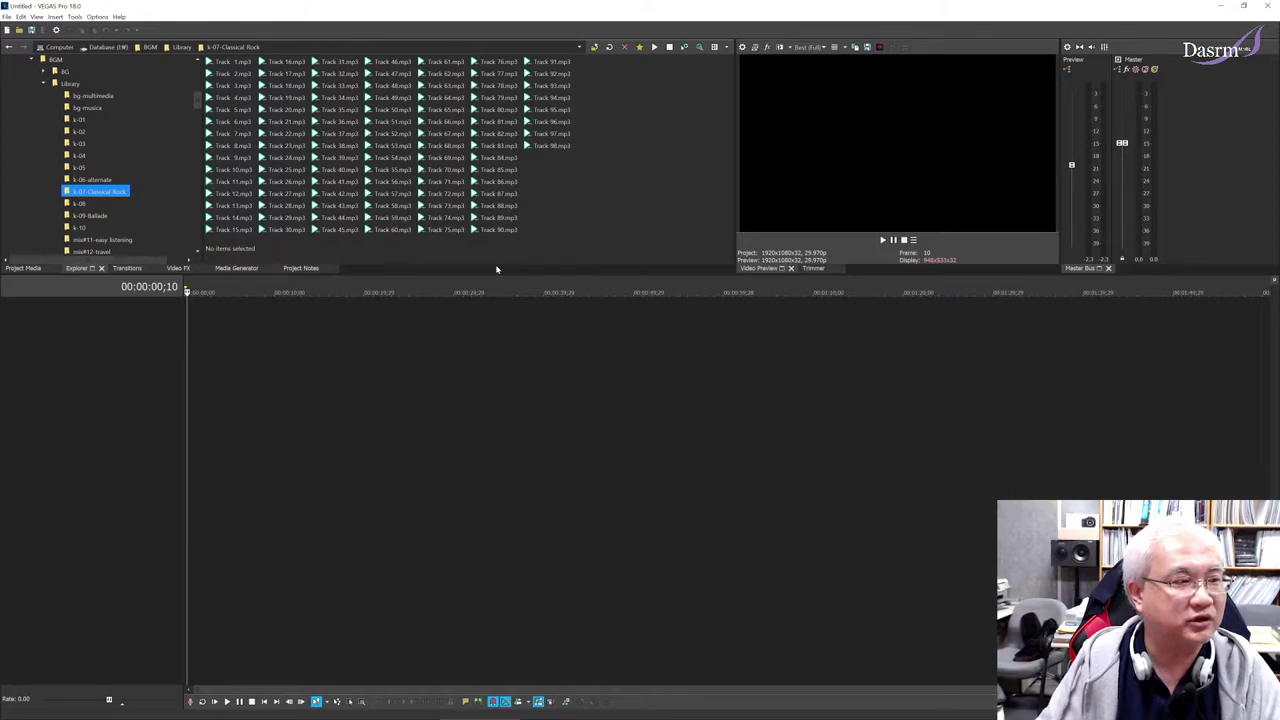
# - Look through the Project Media, Explorer, Transitions, Video FX, Media Generator and Project Notes windows
pyautogui.click(24, 268)
pyautogui.click(77, 268)
pyautogui.click(127, 268)
pyautogui.click(178, 268)
pyautogui.click(236, 268)
pyautogui.click(300, 268)
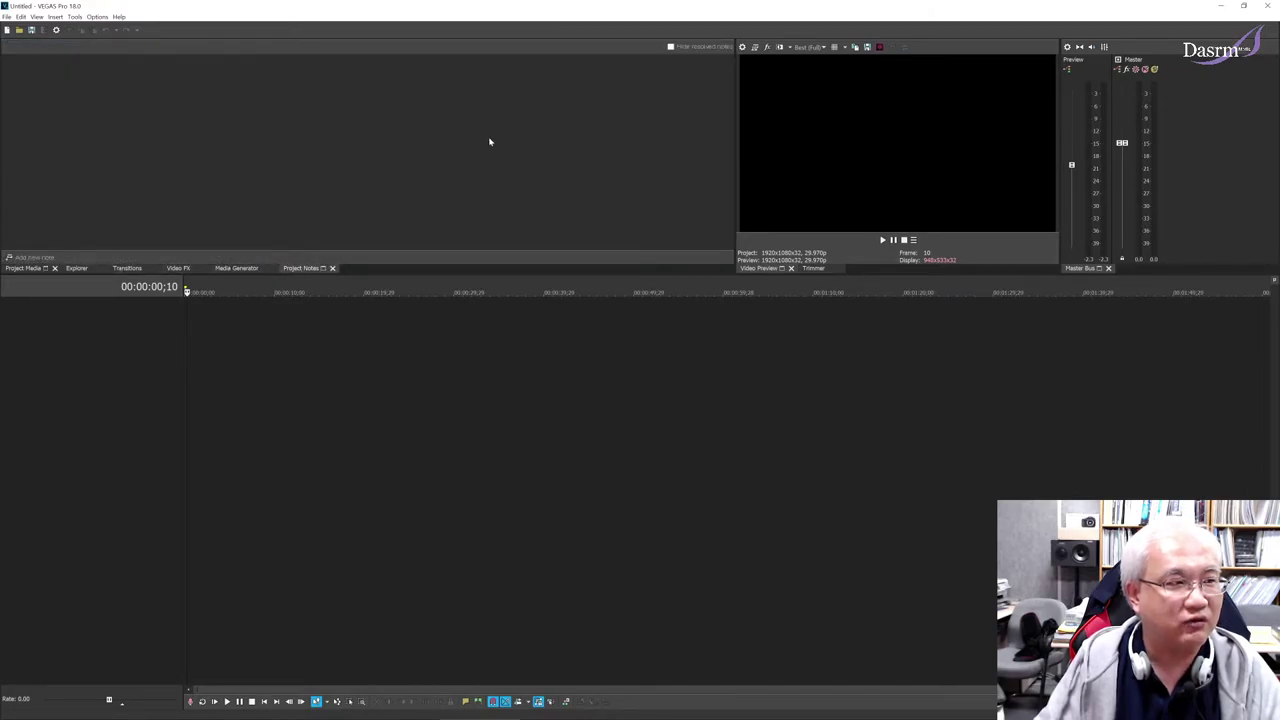
pyautogui.click(24, 268)
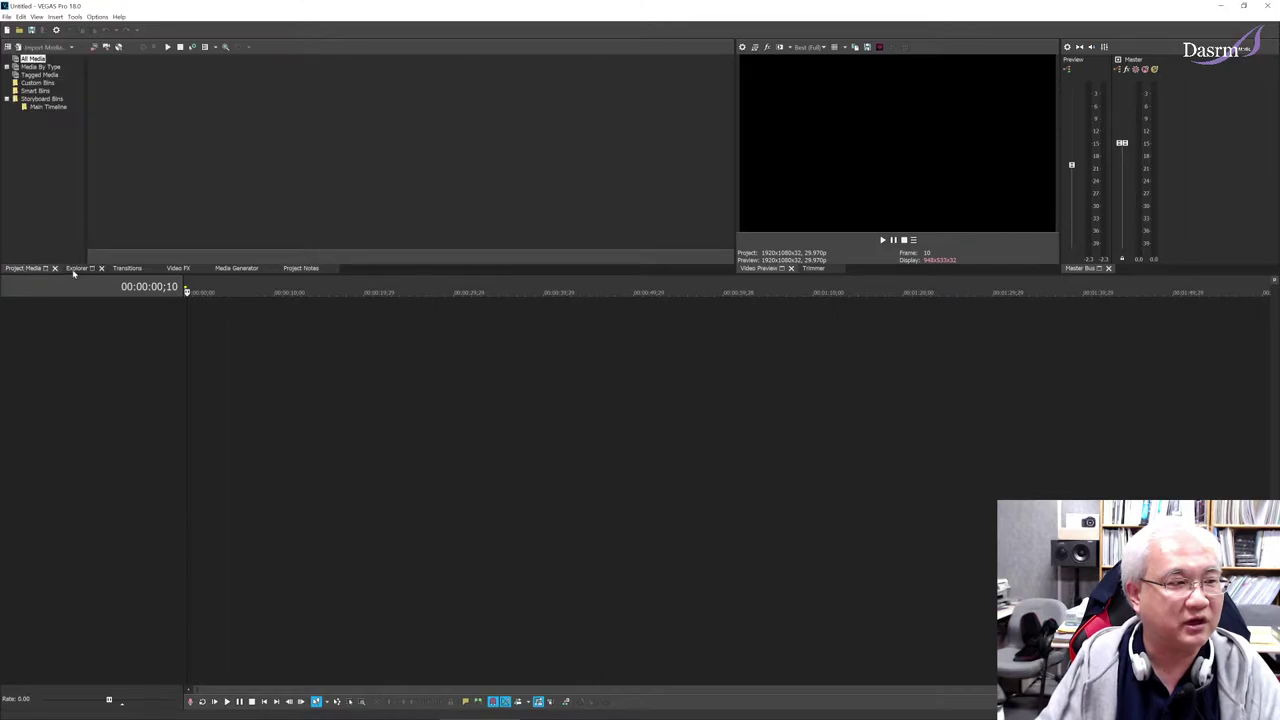
pyautogui.click(77, 268)
pyautogui.click(125, 269)
pyautogui.click(178, 268)
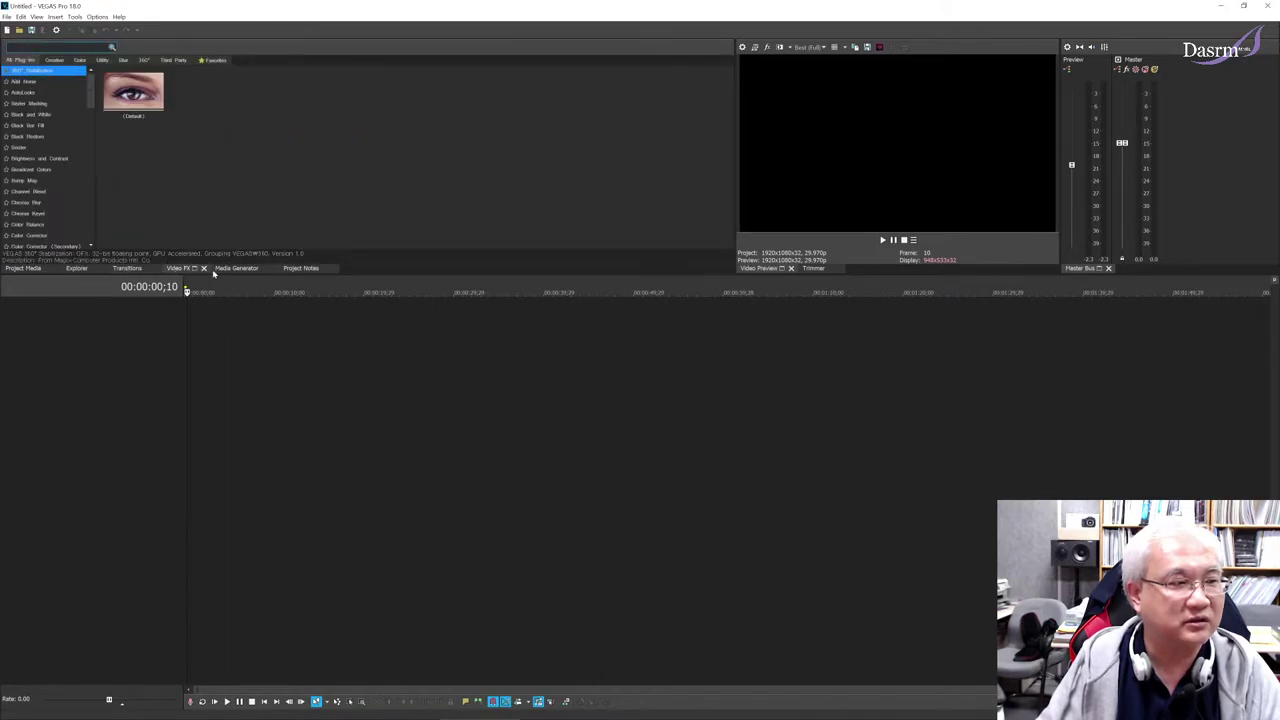
pyautogui.click(230, 270)
pyautogui.click(300, 268)
pyautogui.click(77, 268)
pyautogui.click(26, 268)
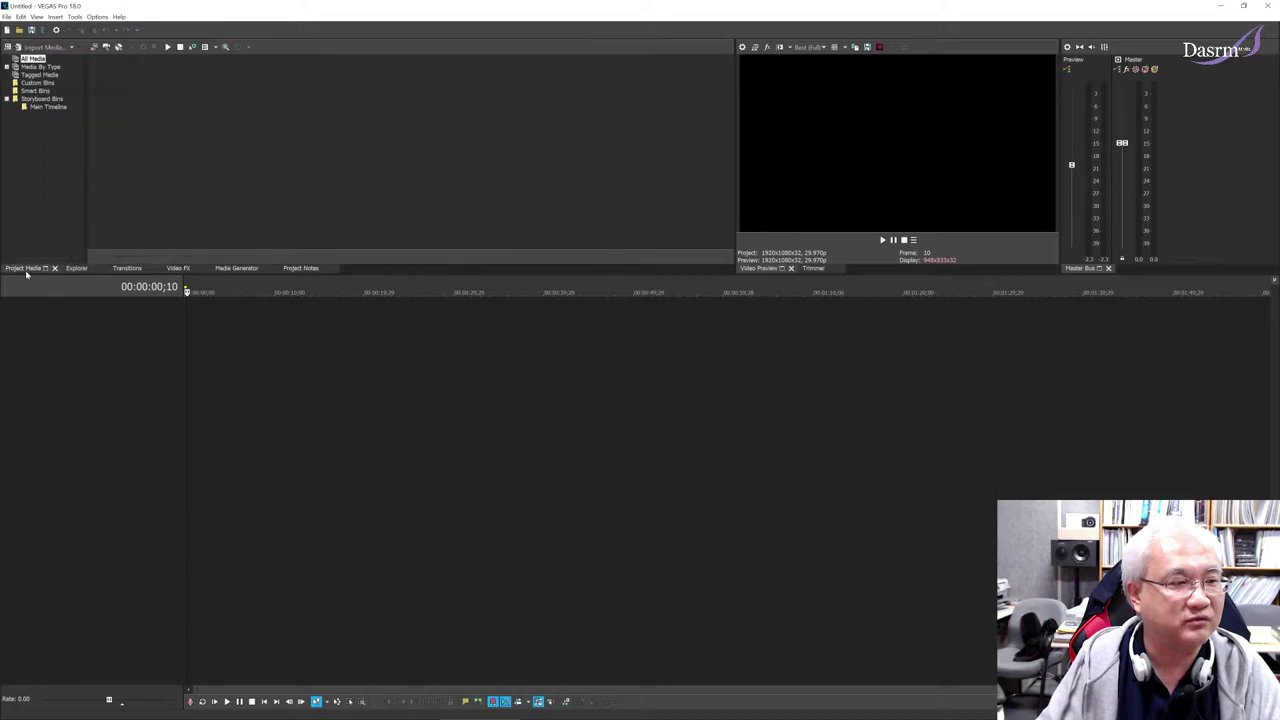
# - Move the Explorer window ahead of Project Media in the docked window order and display it
pyautogui.click(76, 268)
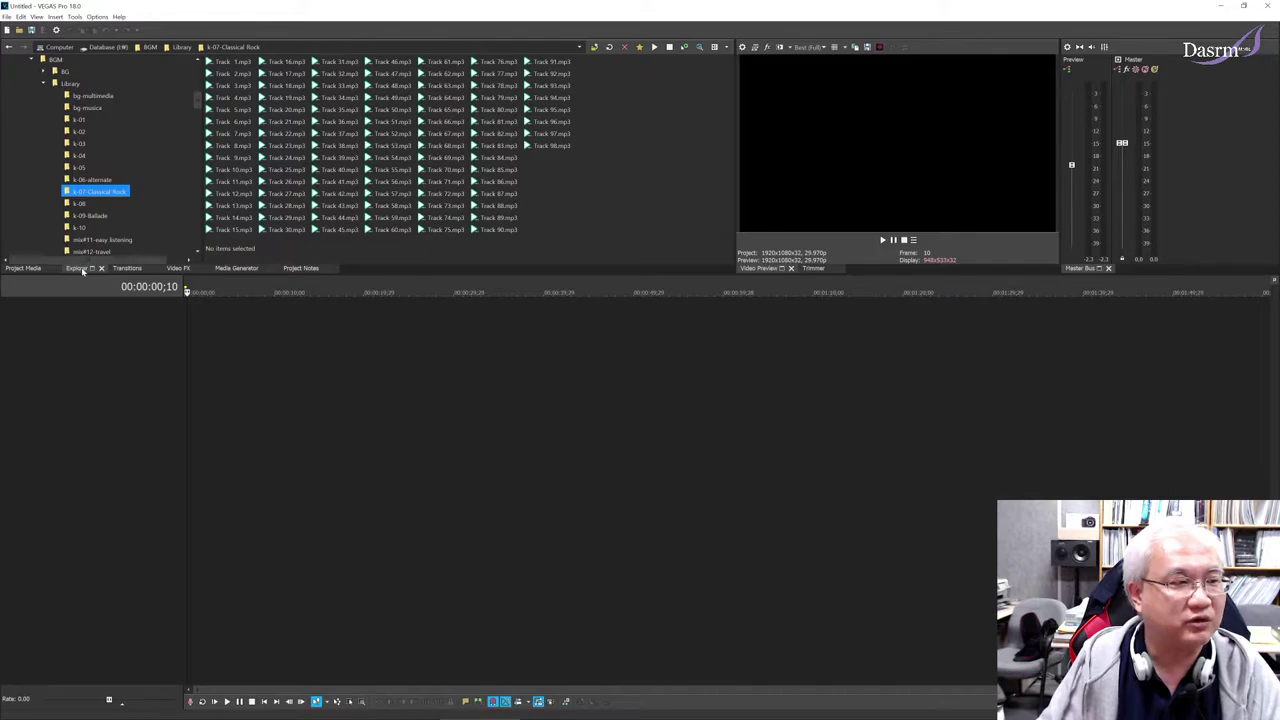
pyautogui.moveTo(83, 271); pyautogui.dragTo(4, 275)
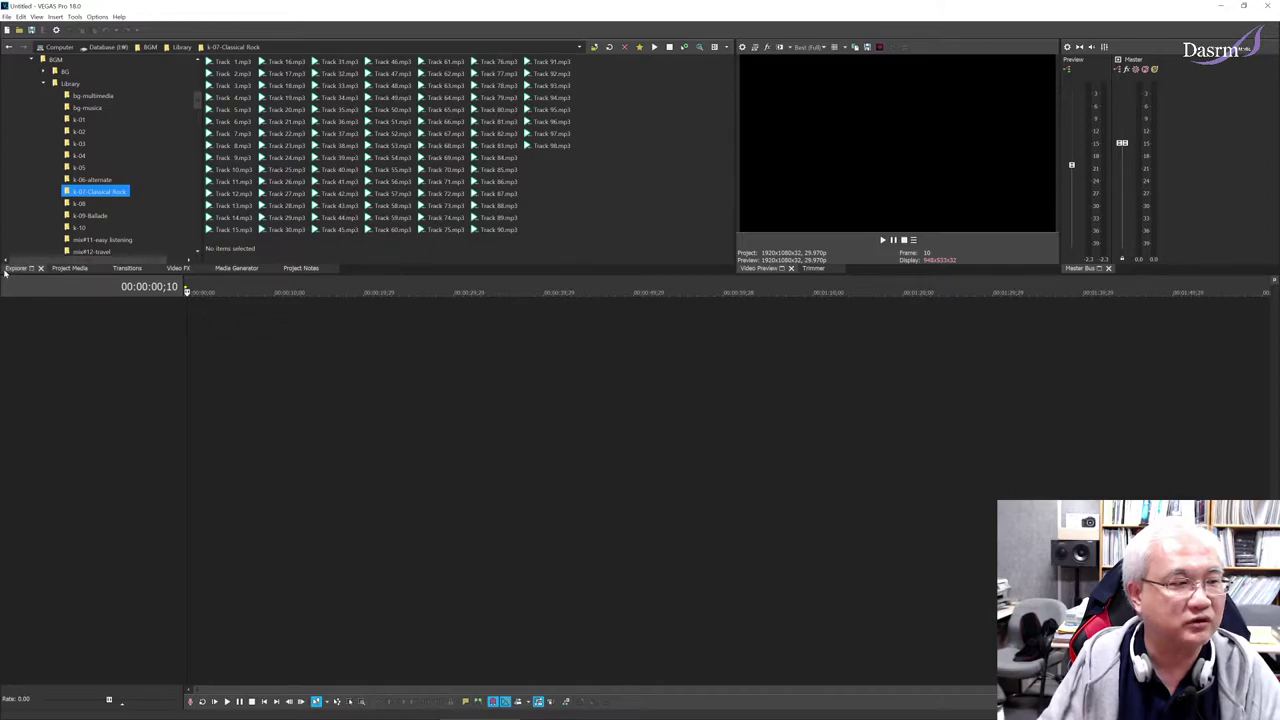
pyautogui.click(62, 270)
pyautogui.click(28, 270)
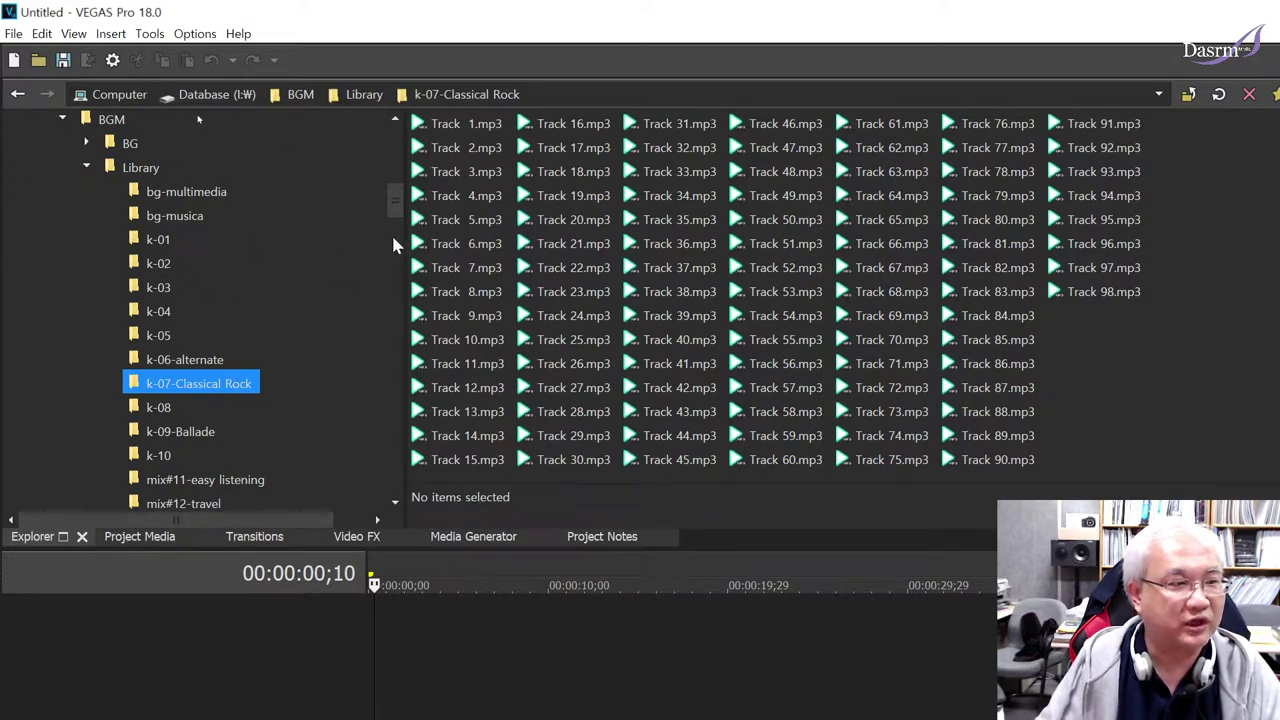
# - Preview Track 4.mp3 from the k-07-Classical Rock folder and stop its playback
pyautogui.moveTo(395, 203)
pyautogui.mouseDown()
pyautogui.moveTo(389, 140)
pyautogui.moveTo(392, 209)
pyautogui.mouseUp()
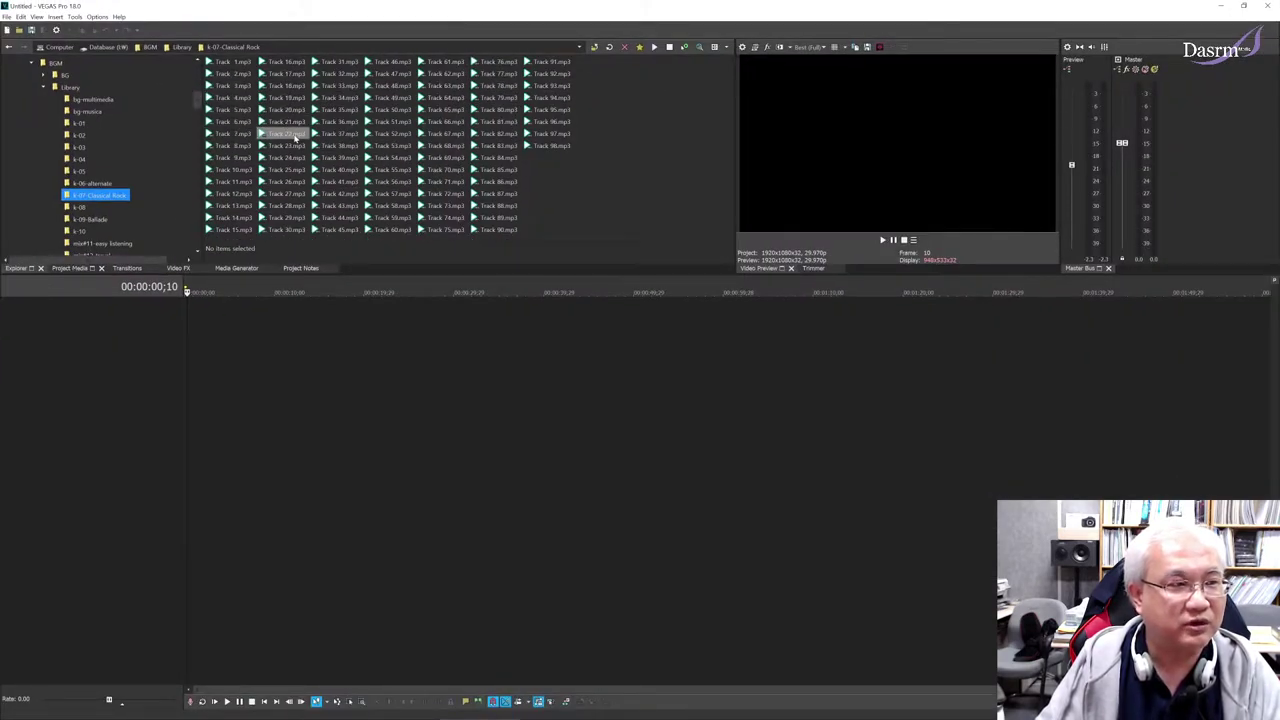
pyautogui.click(230, 97)
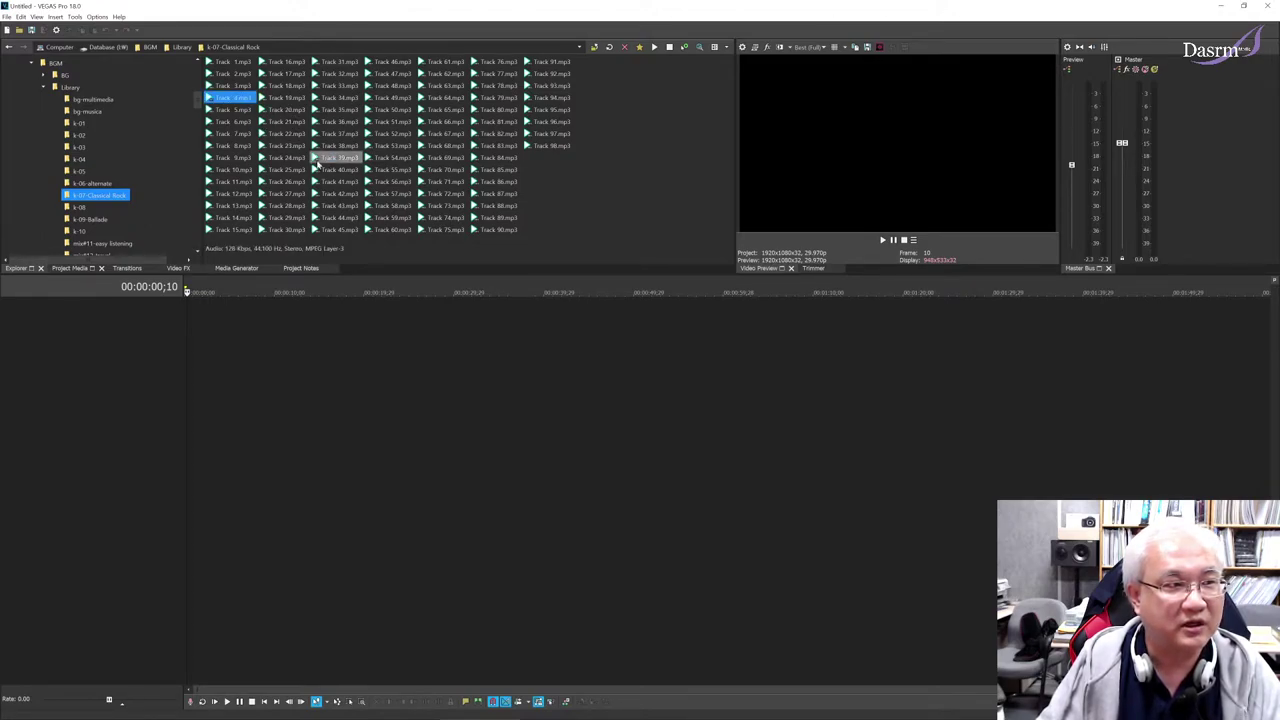
pyautogui.press('space')
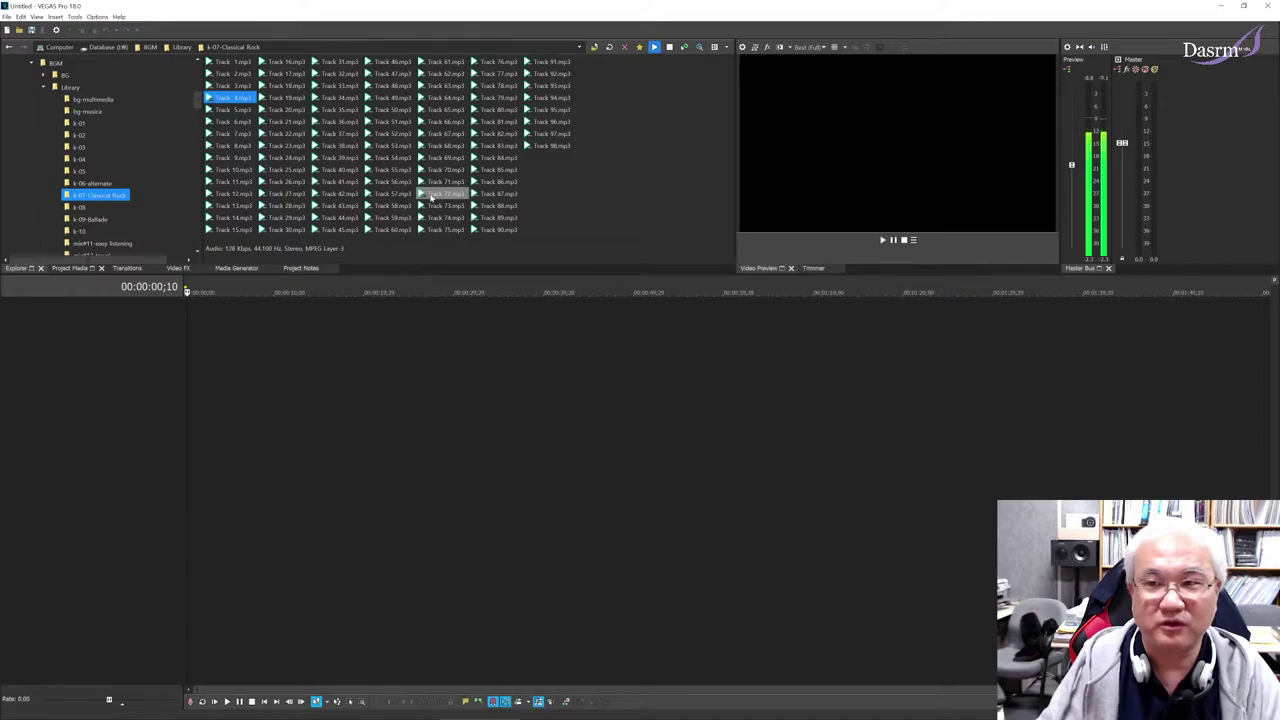
pyautogui.press('space')
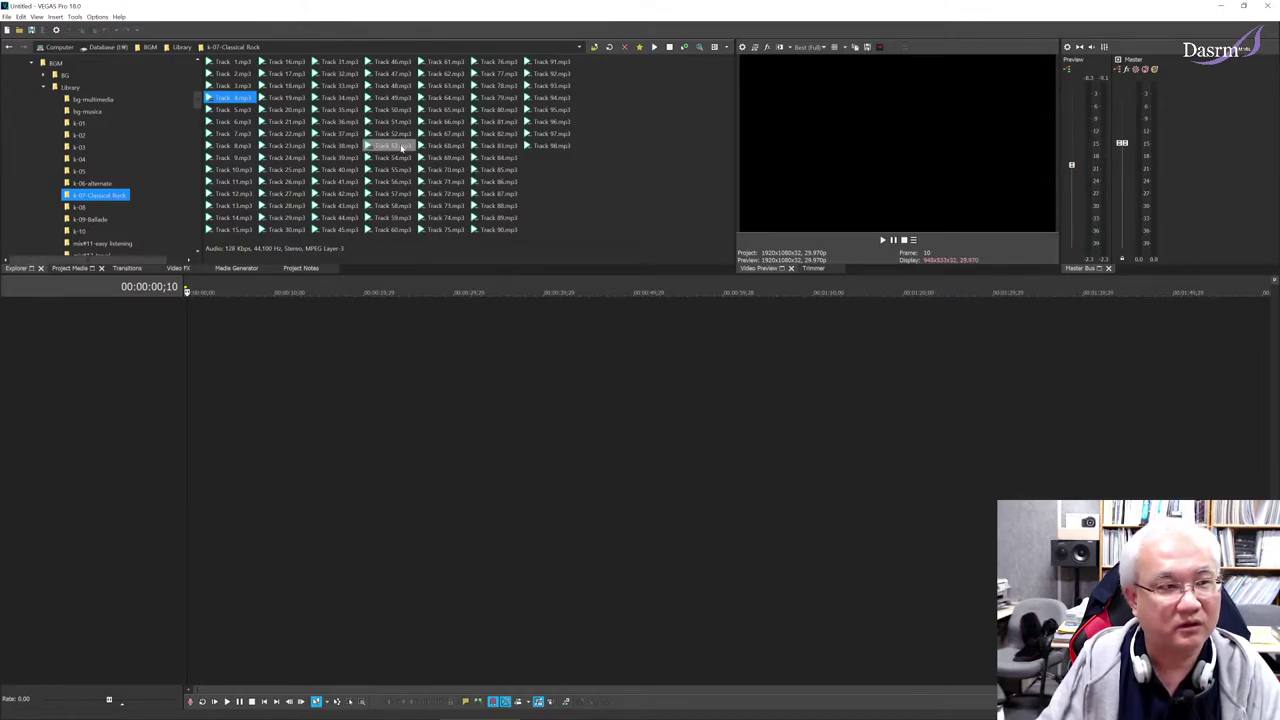
# - Preview Track 36.mp3, Track 8.mp3, Track 9.mp3 and Track 10.mp3 one after another, ending with playback stopped
pyautogui.click(336, 121)
pyautogui.press('space')
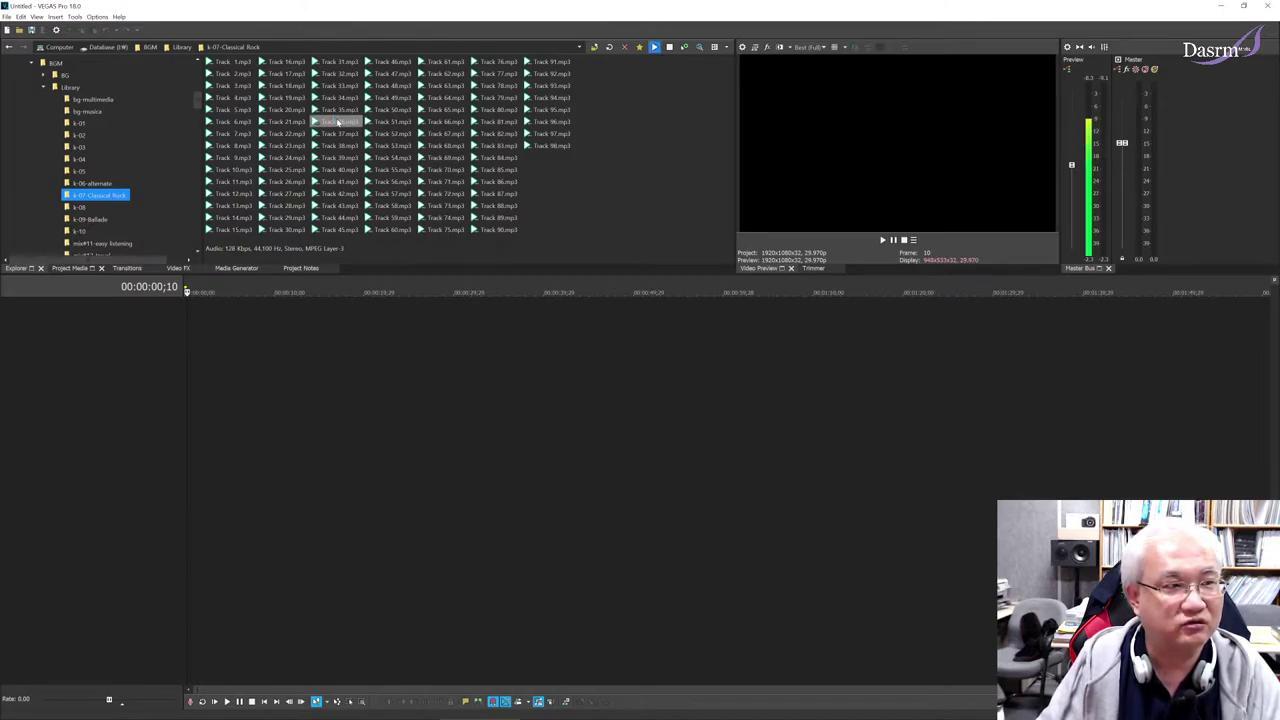
pyautogui.click(232, 145)
pyautogui.press('space')
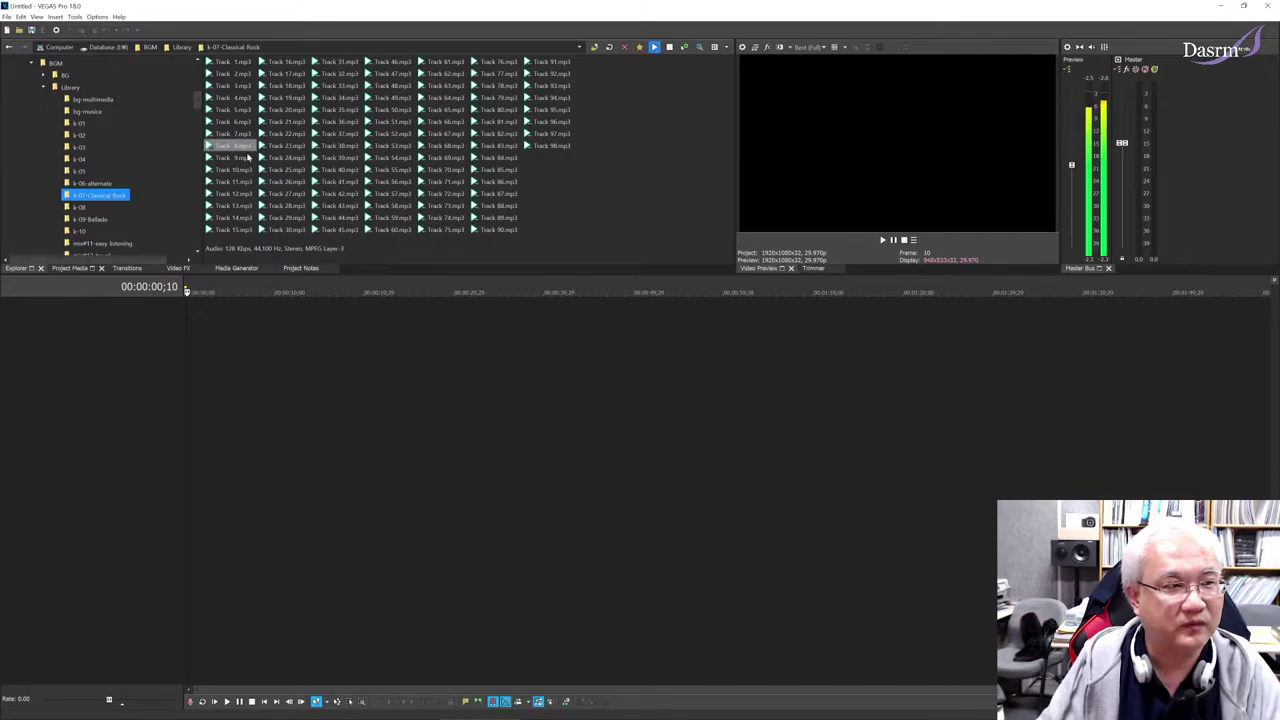
pyautogui.click(242, 158)
pyautogui.press('space')
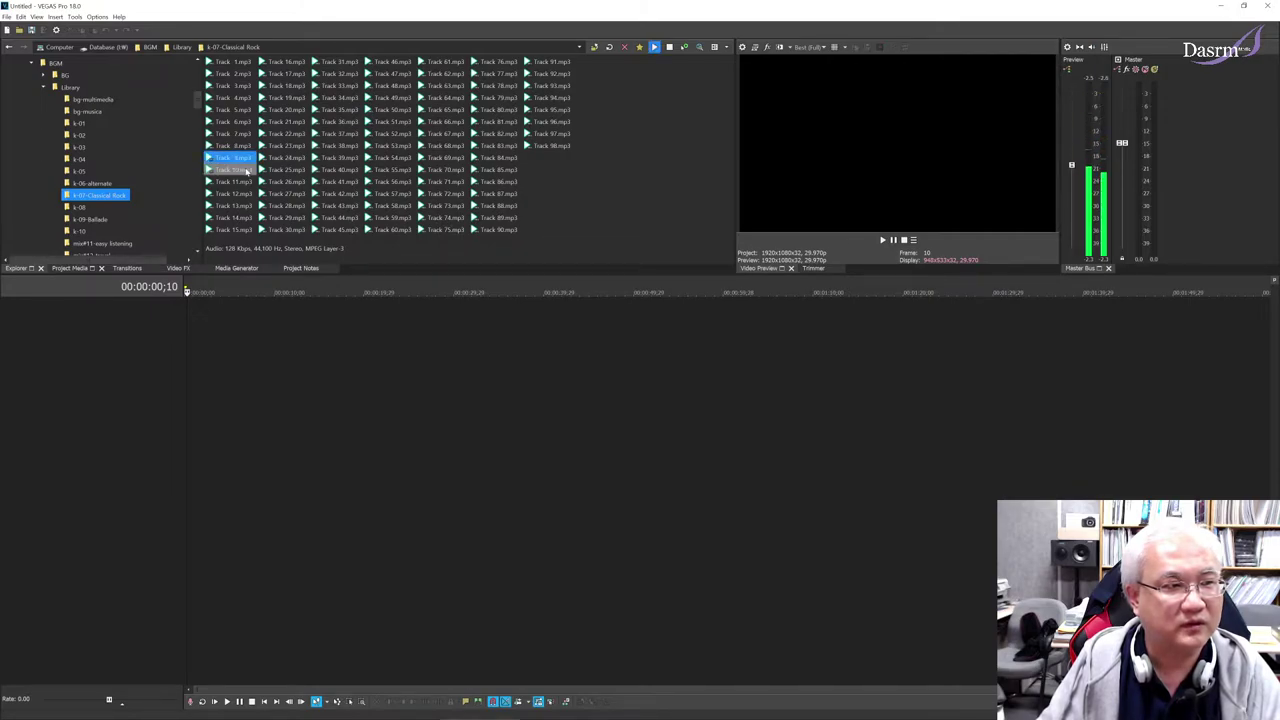
pyautogui.click(246, 170)
pyautogui.press('space')
pyautogui.press('space')
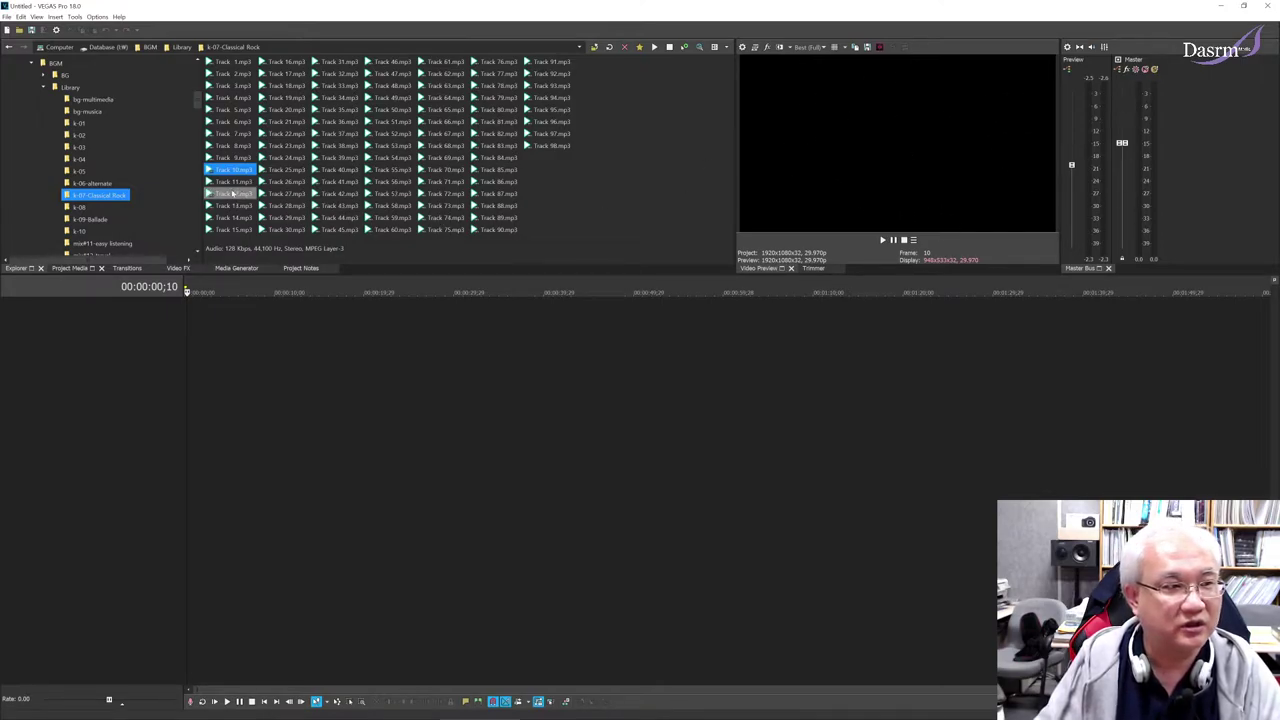
# - Preview Track 11.mp3 in the Explorer and stop its playback
pyautogui.click(234, 182)
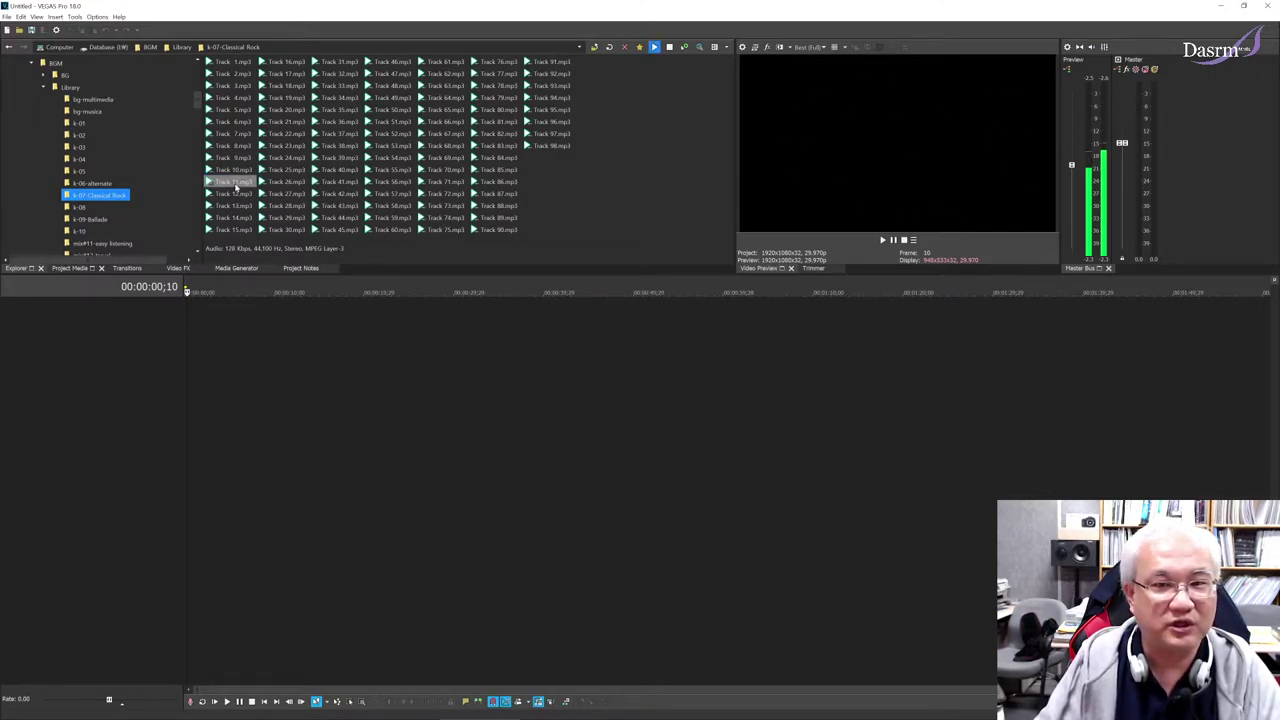
pyautogui.click(238, 184)
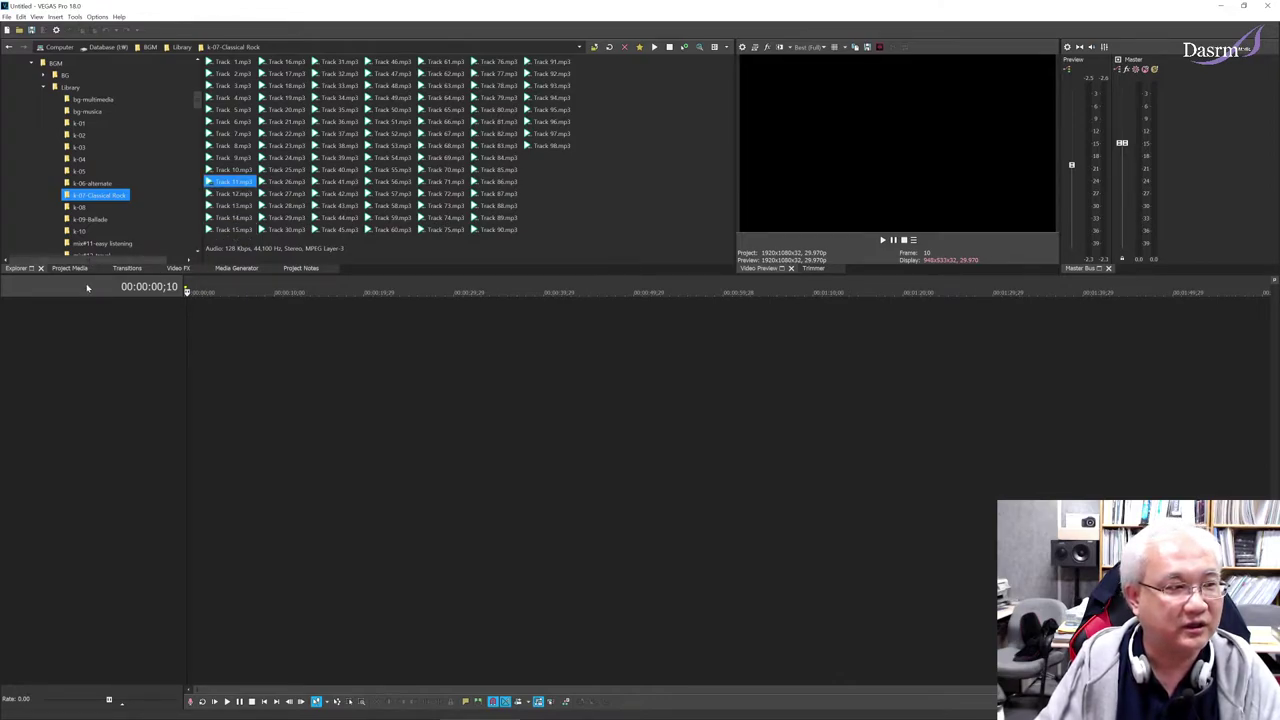
pyautogui.click(250, 183)
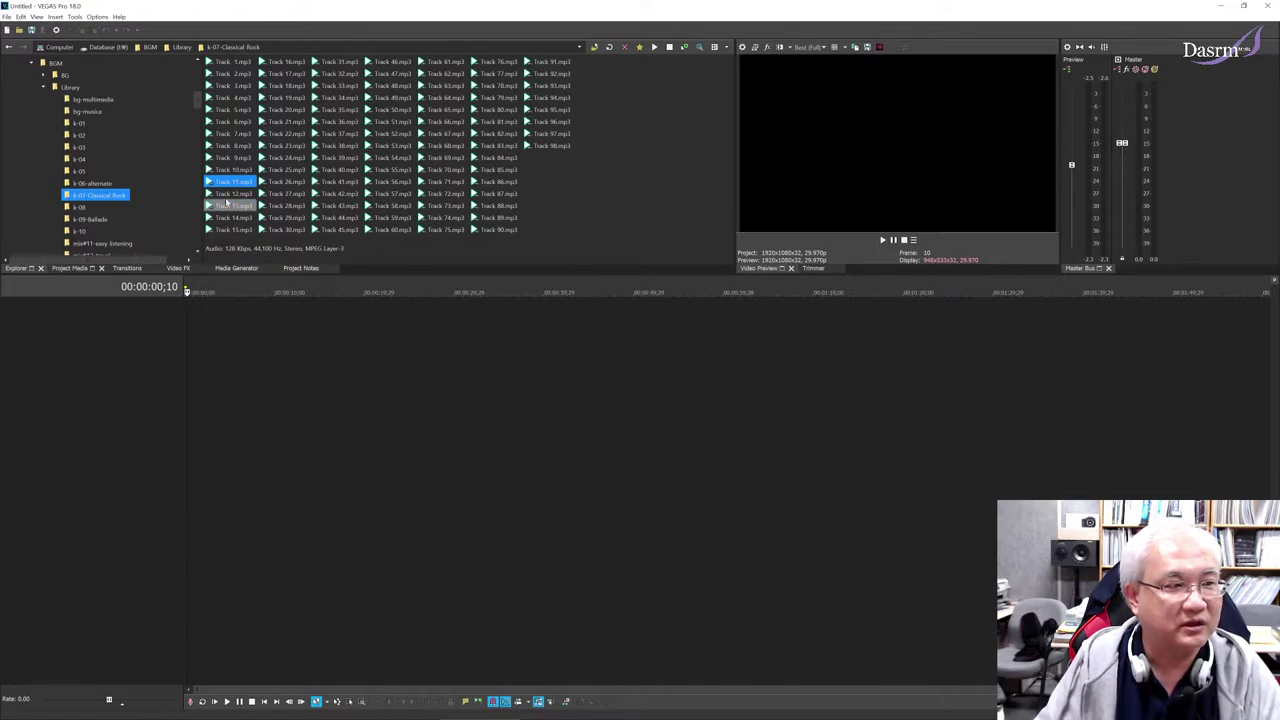
# - Add Track 10.mp3 to the start of the empty timeline and increase the height of its audio track
pyautogui.click(232, 170)
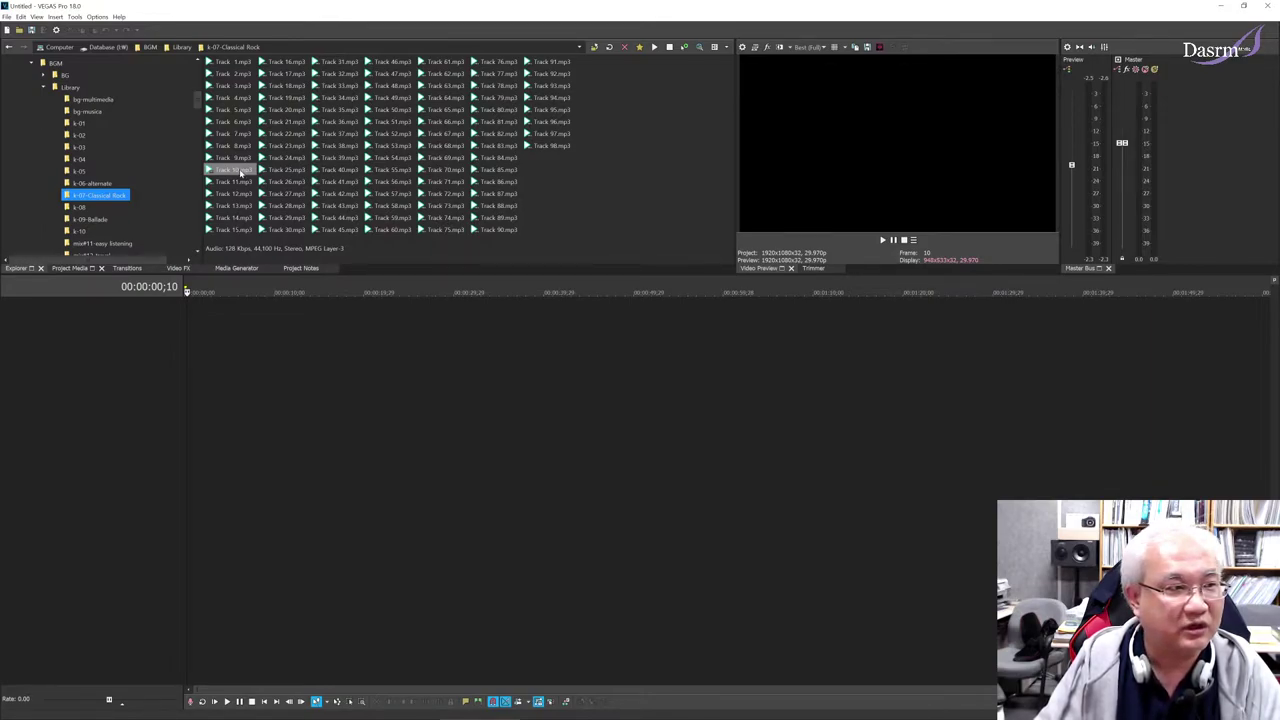
pyautogui.moveTo(241, 173); pyautogui.dragTo(180, 302)
pyautogui.moveTo(172, 383); pyautogui.dragTo(188, 356)
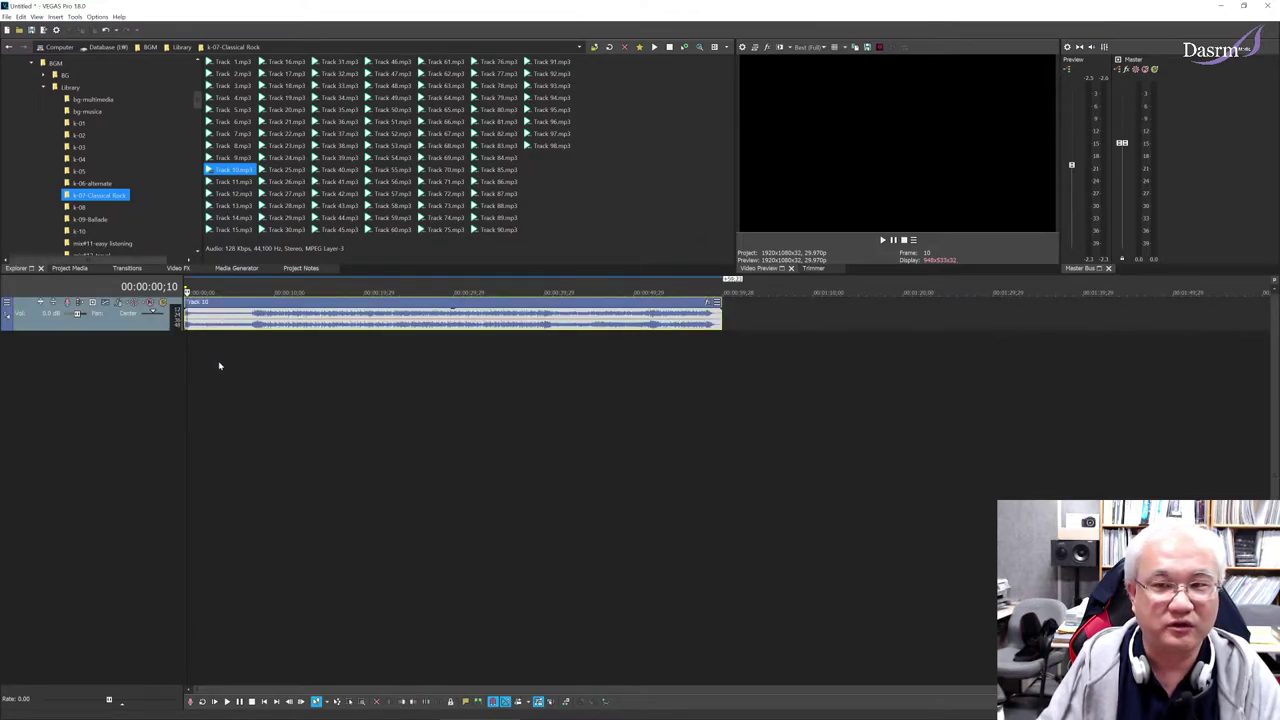
pyautogui.click(249, 173)
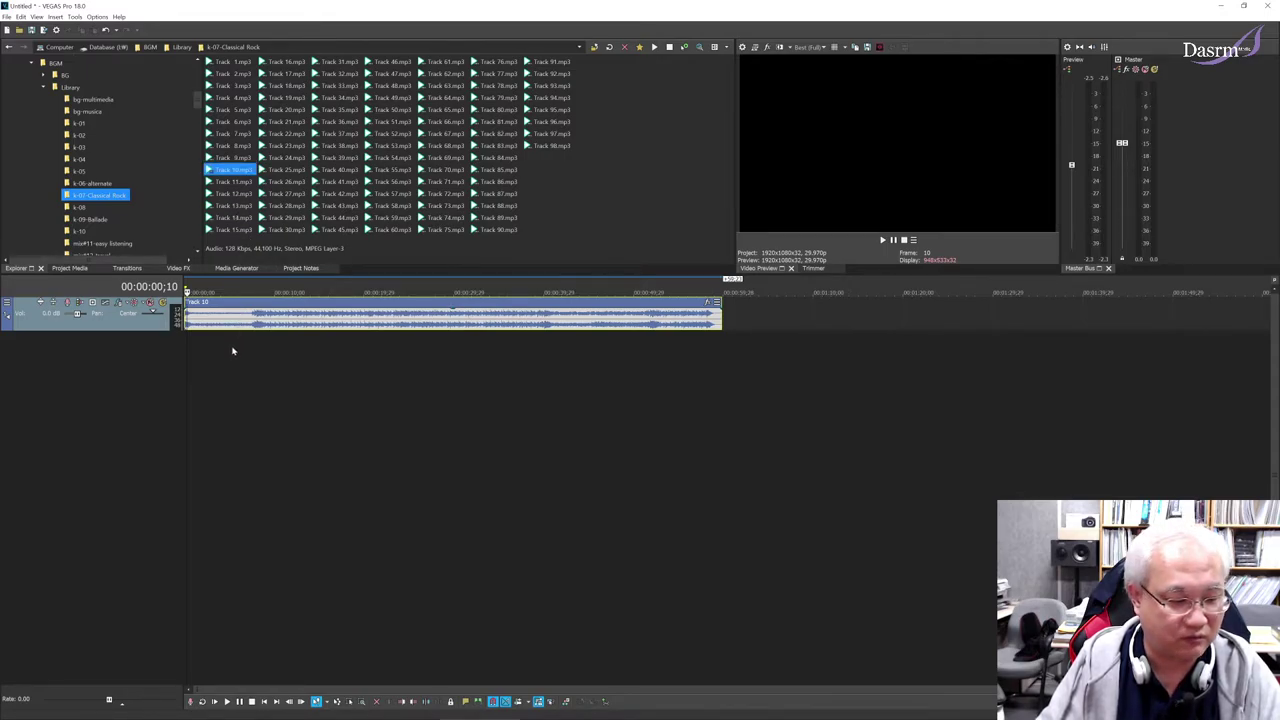
pyautogui.moveTo(167, 333); pyautogui.dragTo(160, 370)
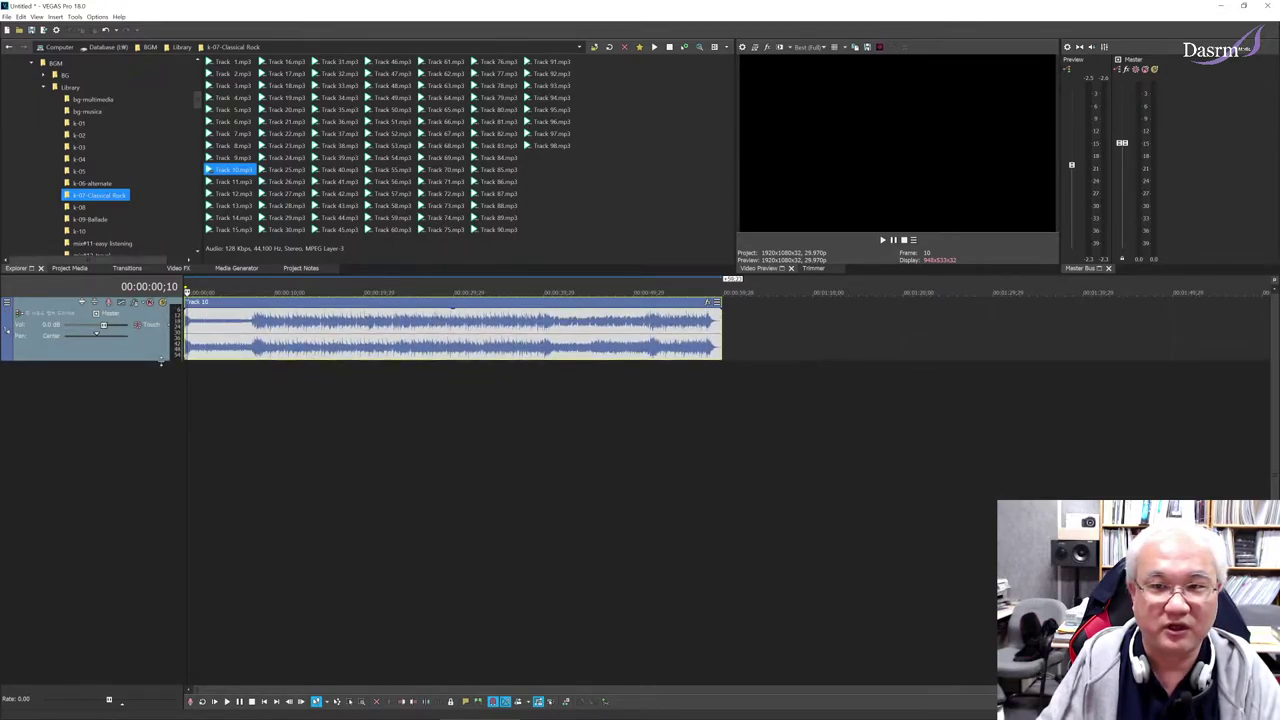
# - Move the playback cursor through several points of the Track 10 clip, ending at 00:00:58;04
pyautogui.click(191, 381)
pyautogui.click(239, 378)
pyautogui.click(253, 388)
pyautogui.moveTo(217, 389); pyautogui.dragTo(706, 391)
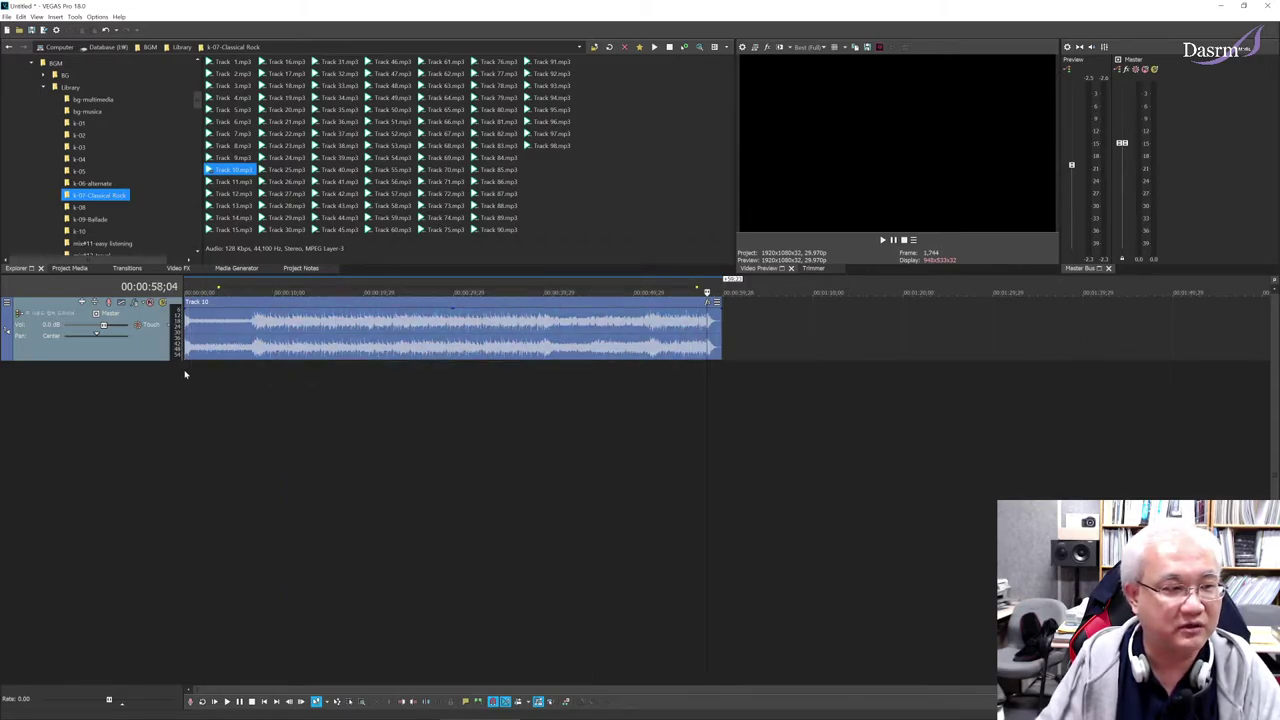
# - Play the timeline briefly from the beginning, stop it, and place the cursor at 00:00:03;06
pyautogui.click(185, 374)
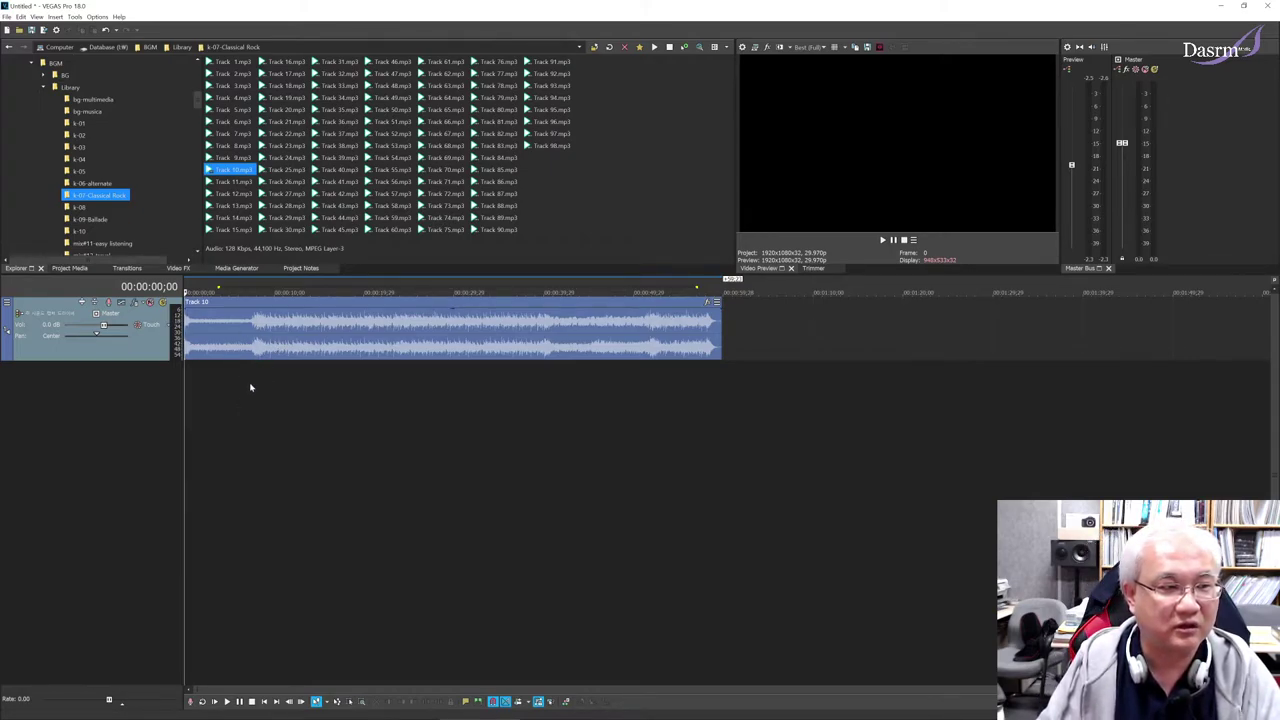
pyautogui.press('space')
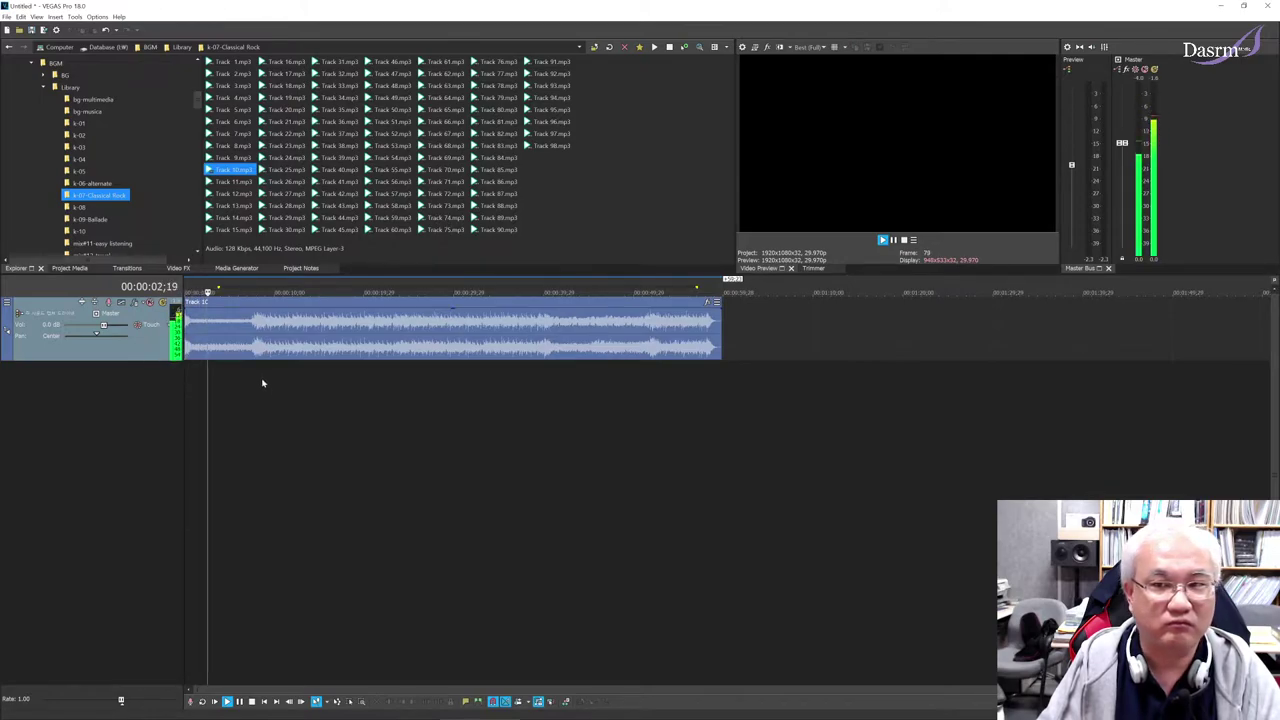
pyautogui.press('space')
pyautogui.click(214, 375)
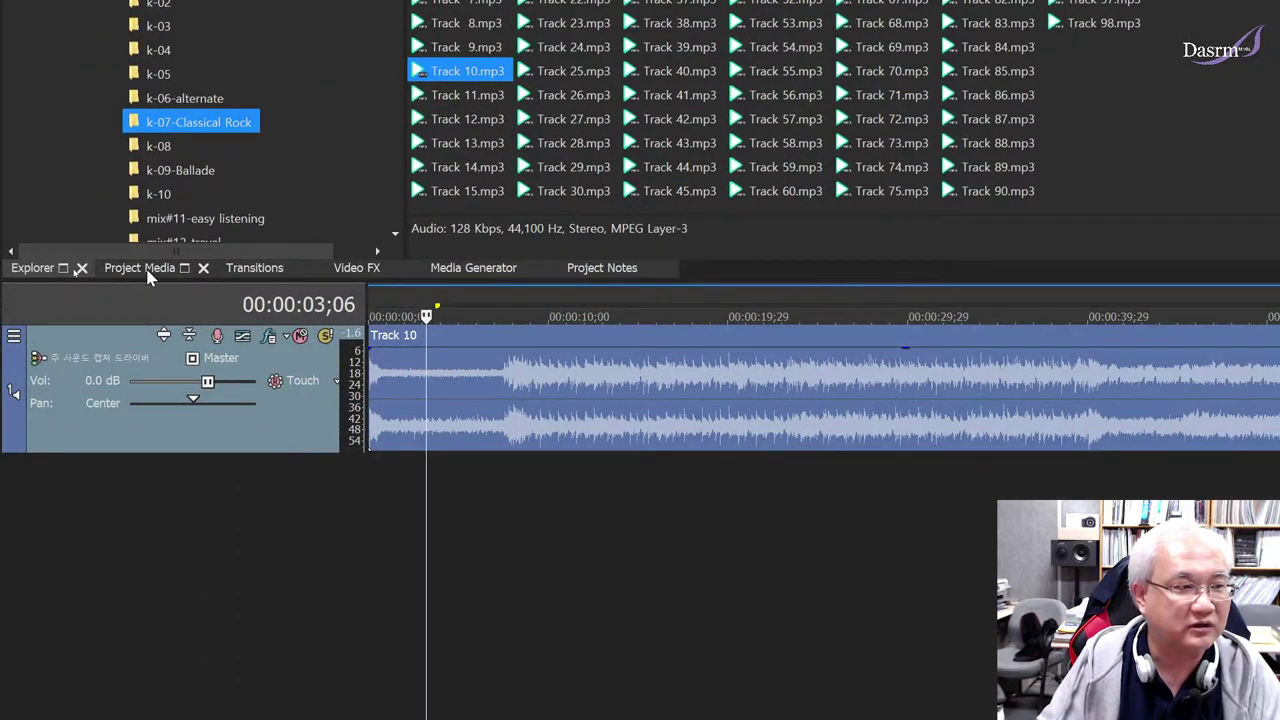
# - Inspect the Track 10.mp3 entry and its media details in Project Media
pyautogui.click(142, 270)
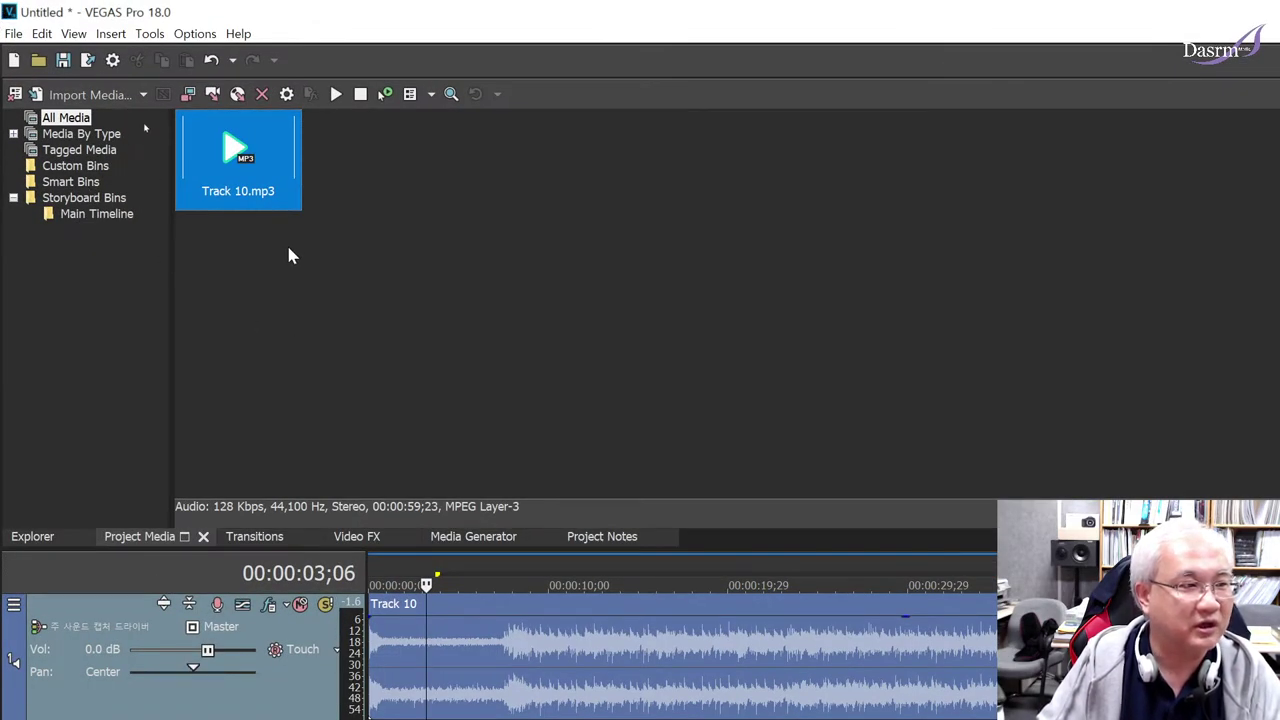
pyautogui.click(288, 256)
pyautogui.click(257, 143)
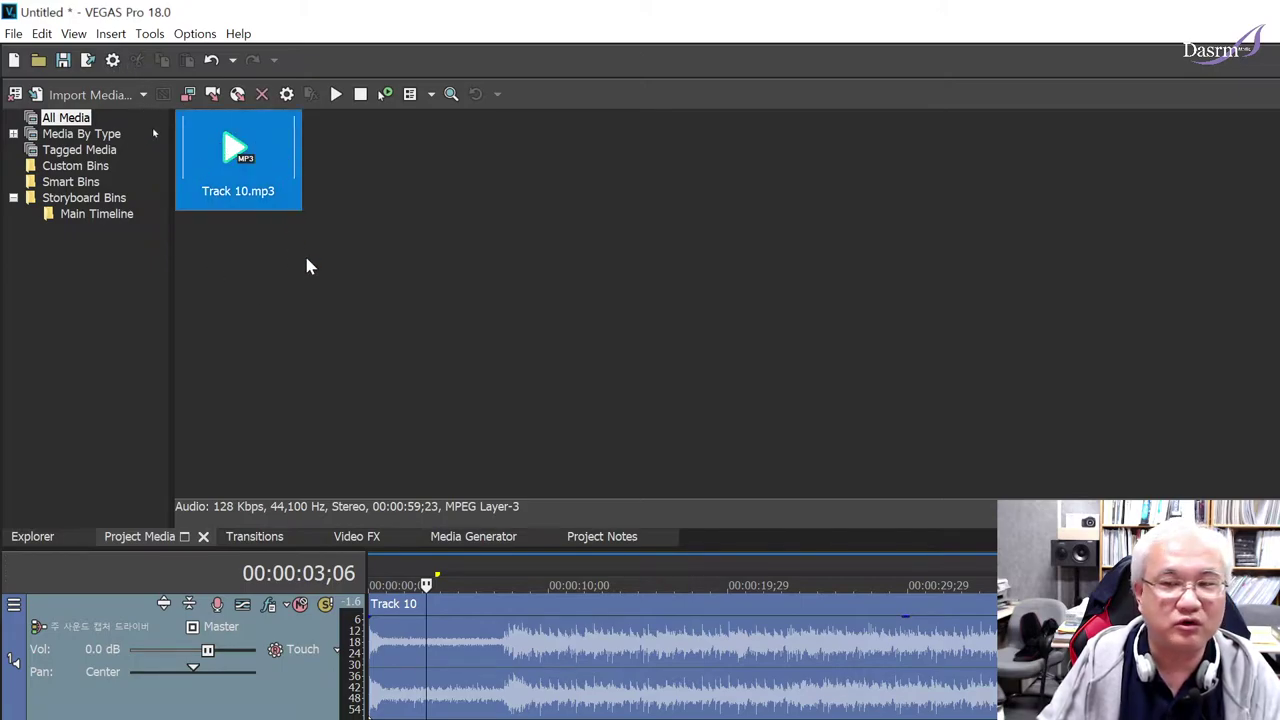
pyautogui.click(340, 271)
pyautogui.click(285, 195)
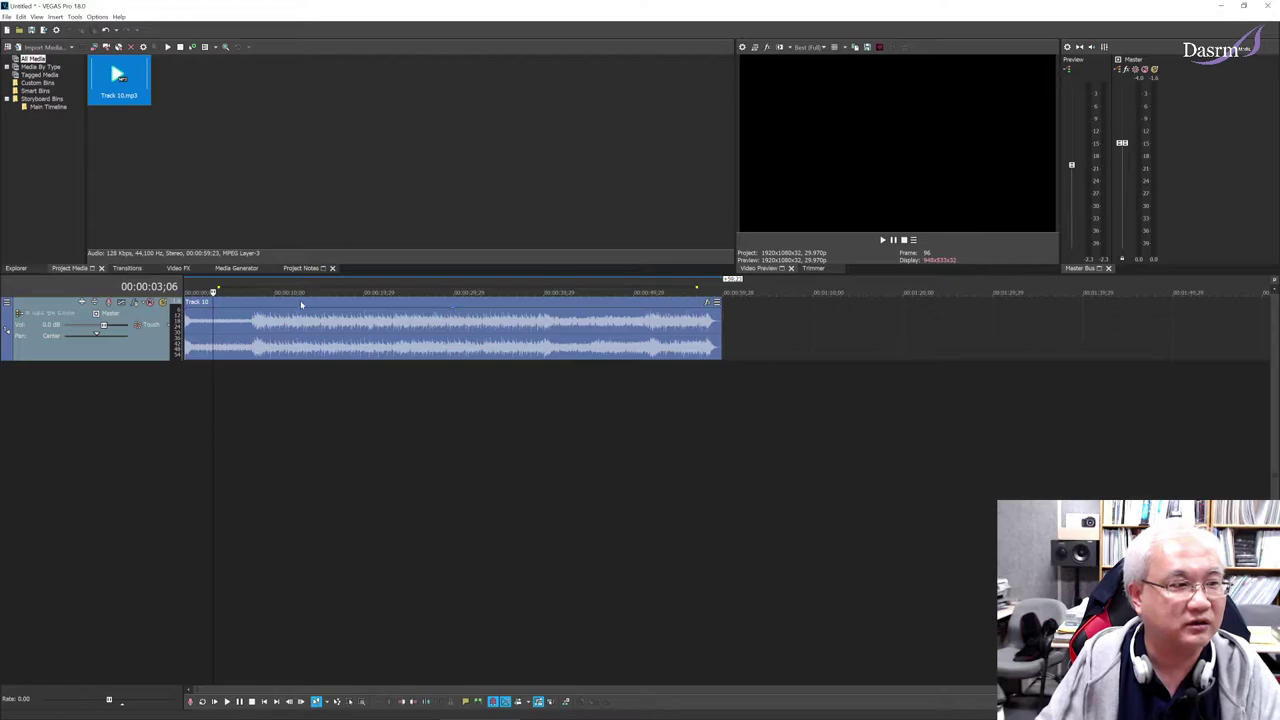
# - Return to the Explorer, play the timeline briefly from 00:00:01;16, stop it, and place the cursor at 00:00:03;01
pyautogui.click(20, 269)
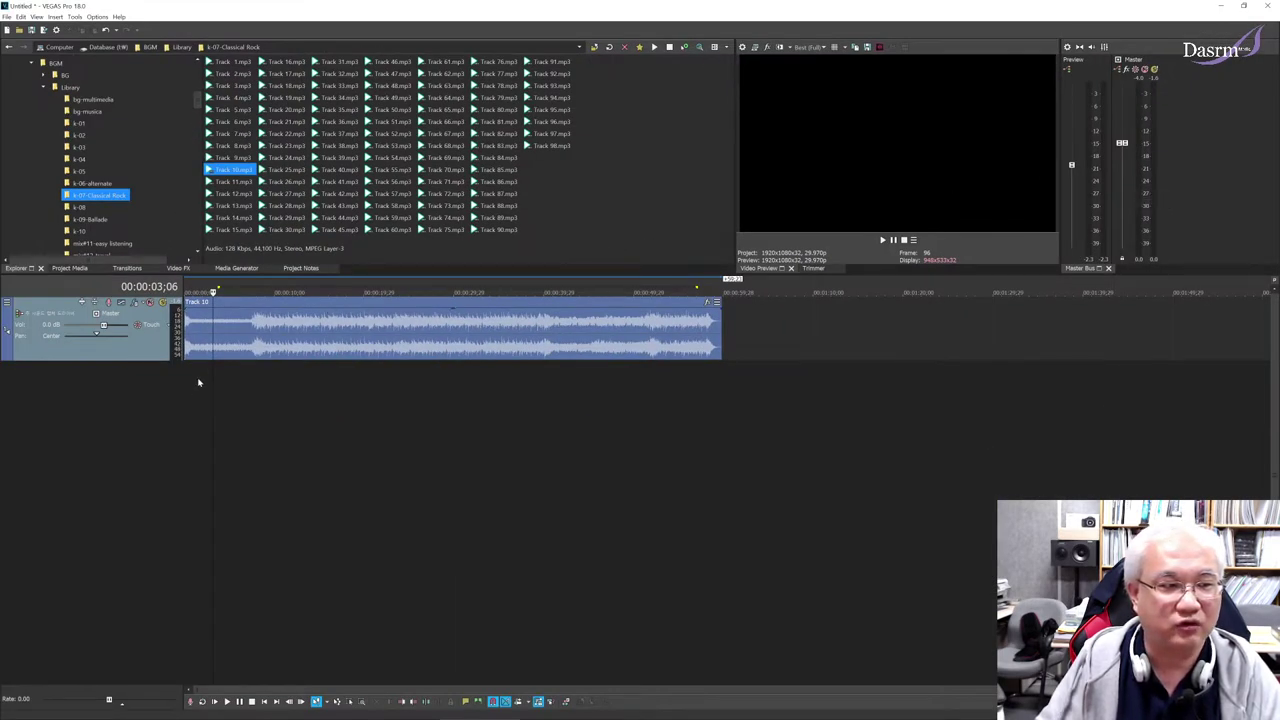
pyautogui.click(198, 382)
pyautogui.press('space')
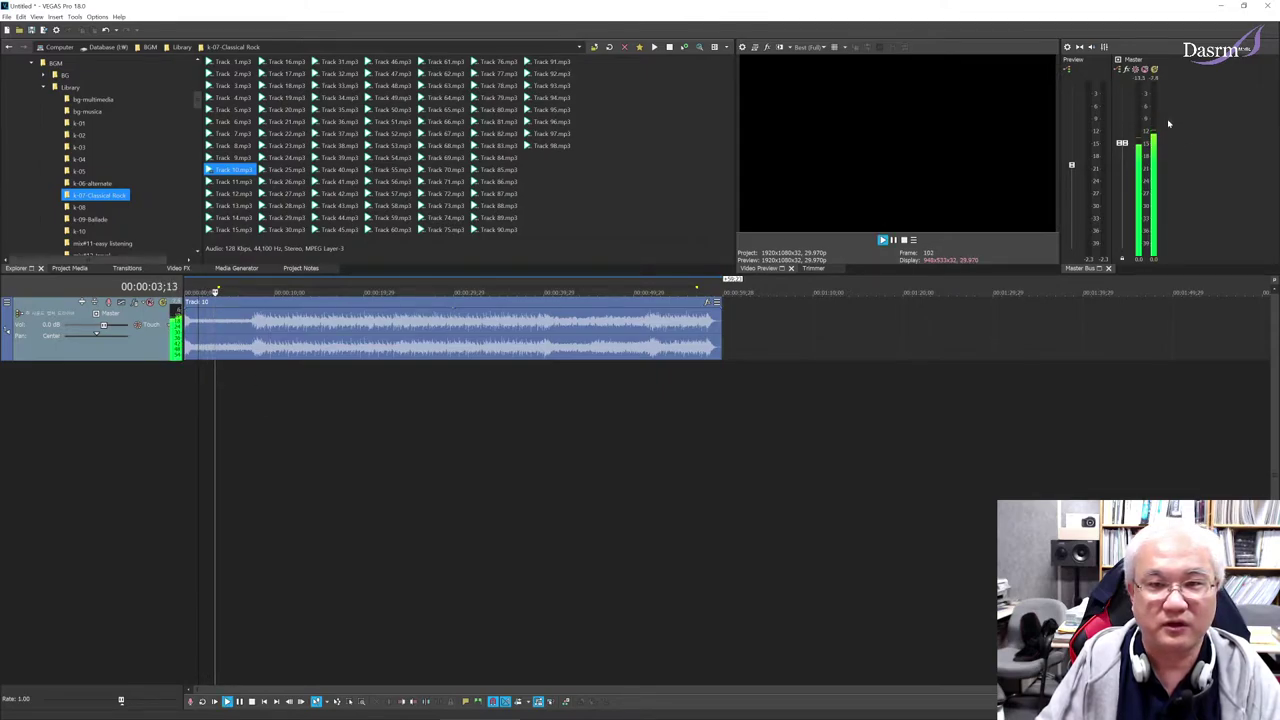
pyautogui.press('space')
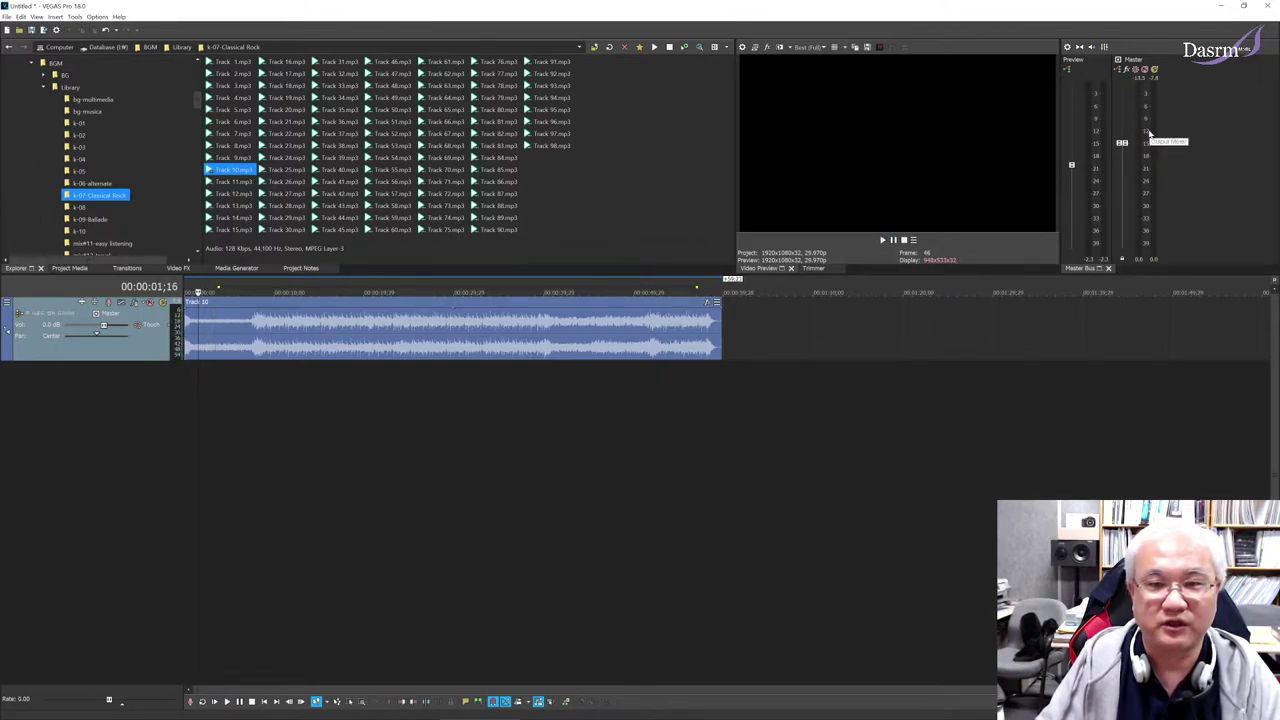
pyautogui.click(212, 372)
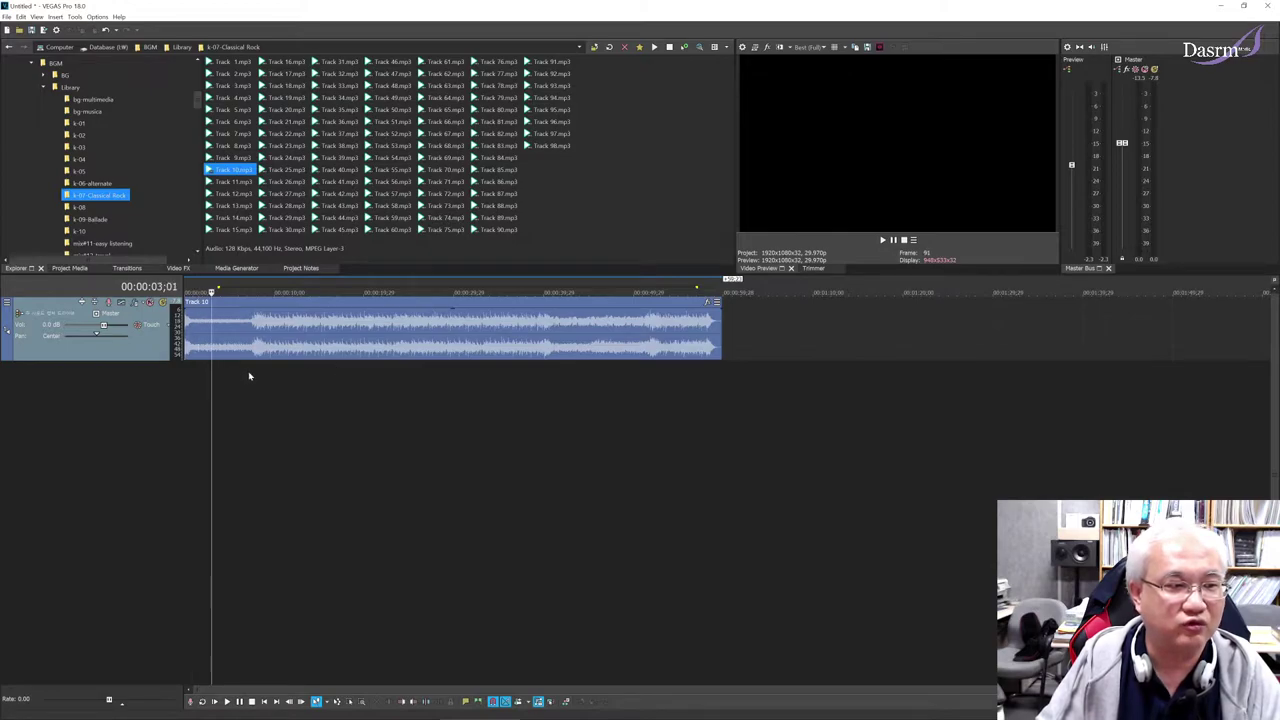
# - Select the Track 10 clip and move the playback cursor through its quiet opening, ending at 00:00:06;27
pyautogui.click(233, 384)
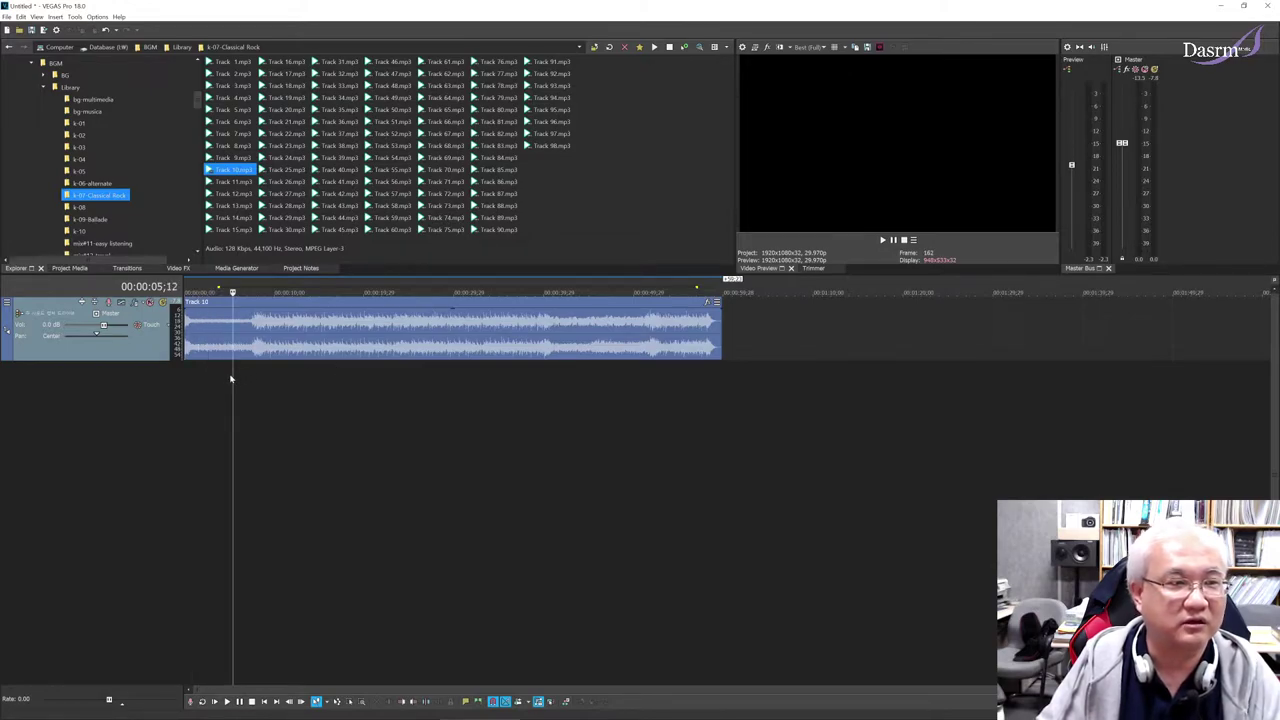
pyautogui.click(211, 381)
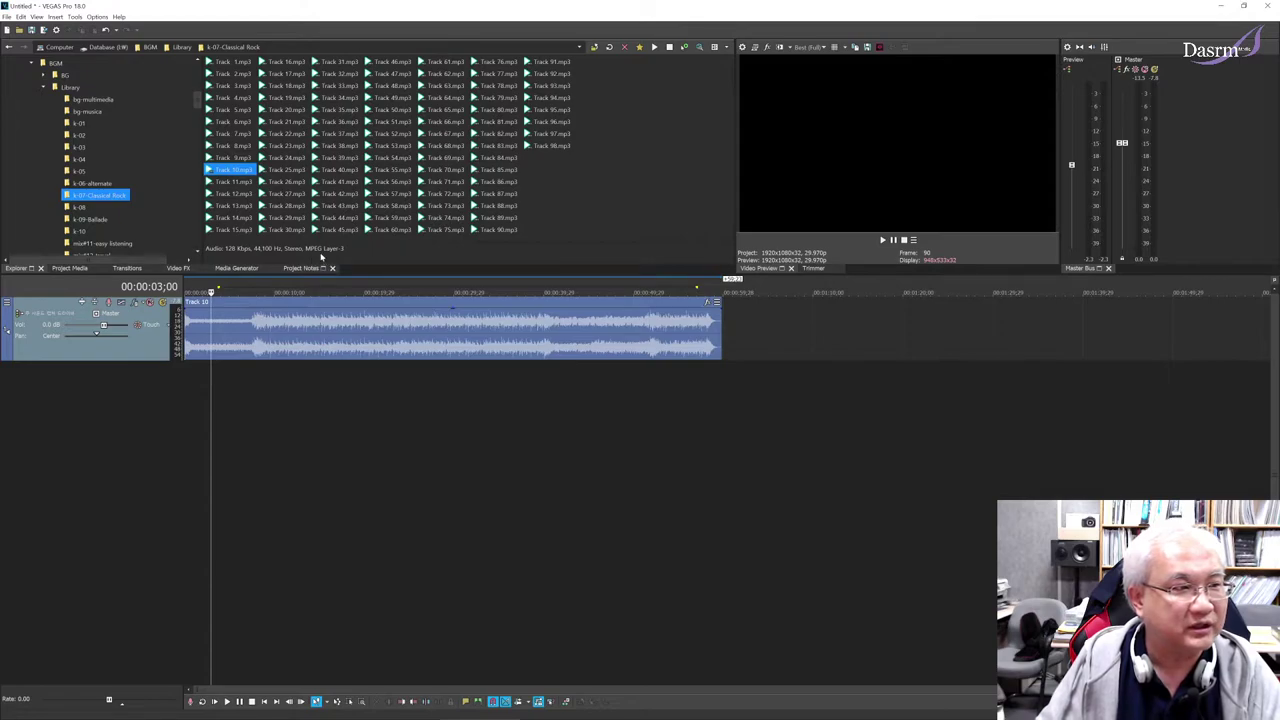
pyautogui.click(226, 366)
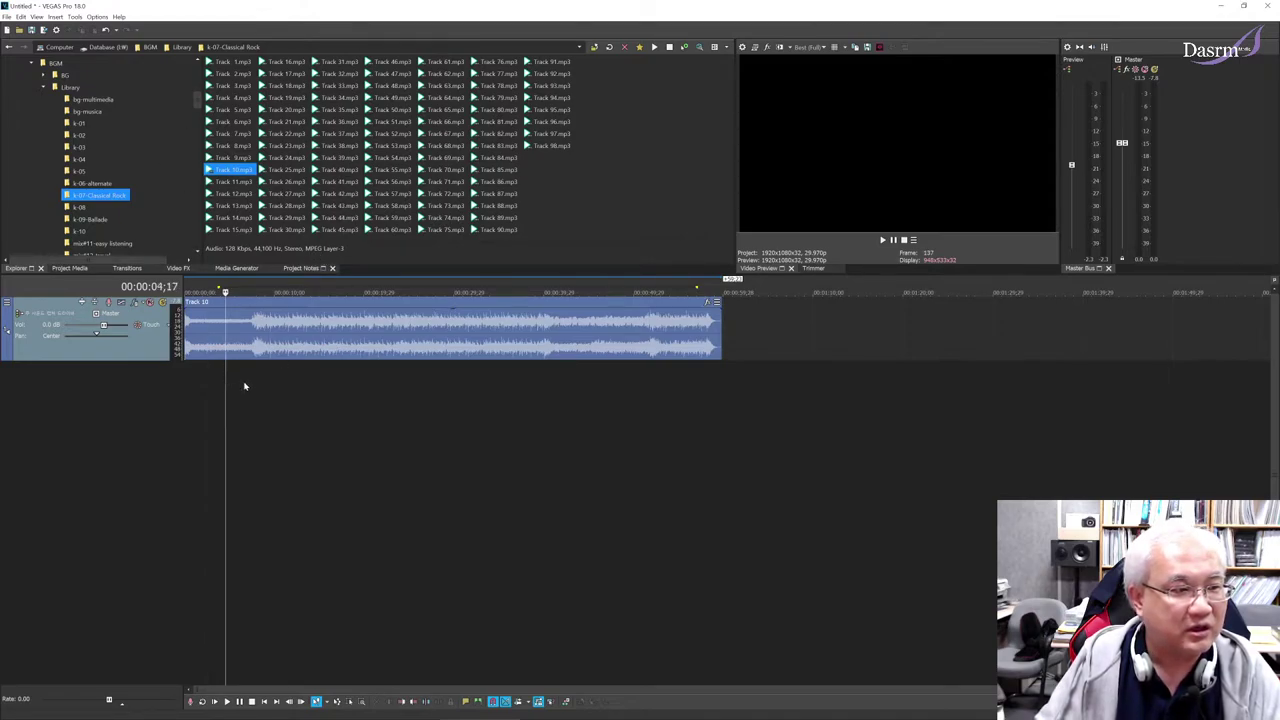
pyautogui.click(243, 386)
pyautogui.click(249, 347)
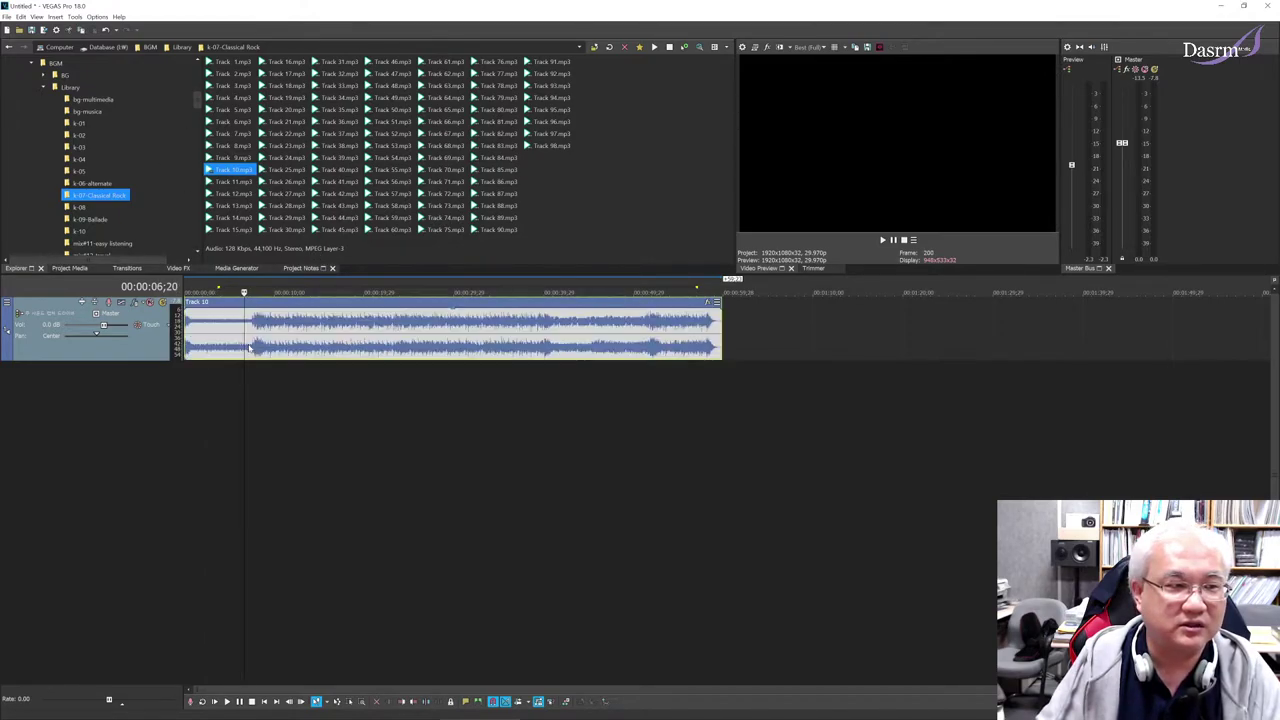
pyautogui.click(192, 345)
pyautogui.click(247, 337)
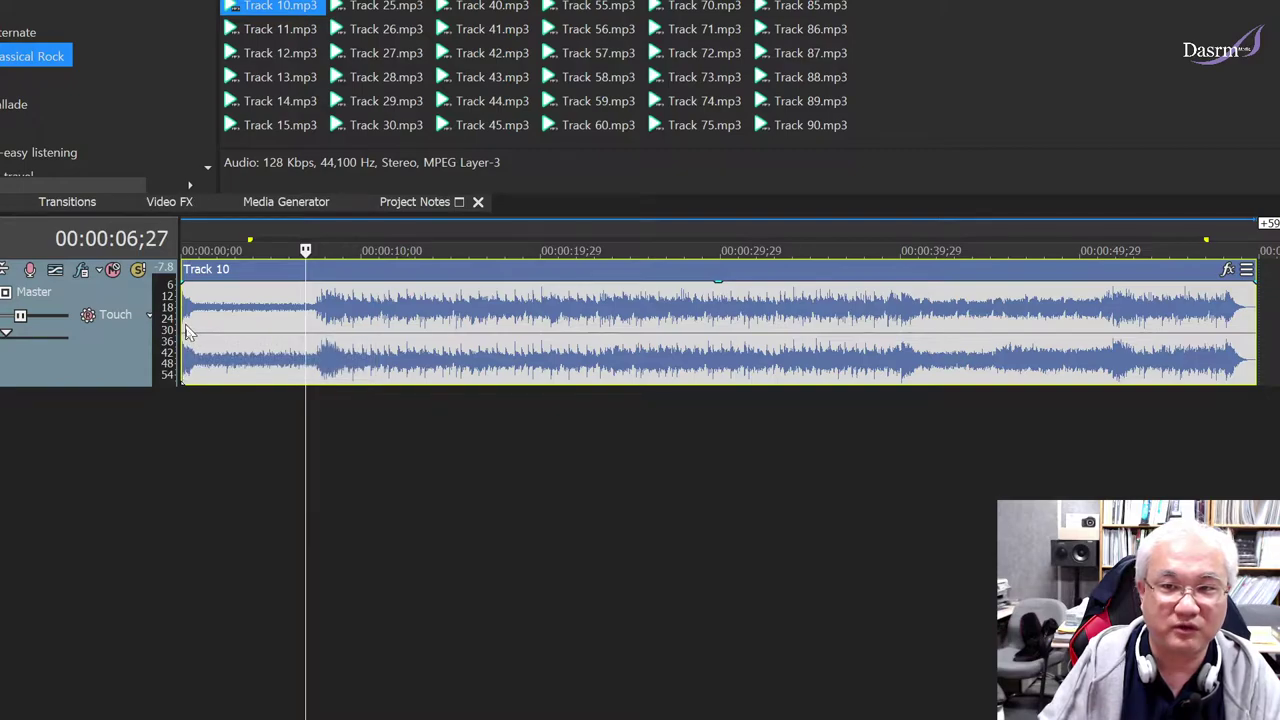
# - Trim the end of the Track 10 clip inward, settling its right edge at about 00:00:30
pyautogui.moveTo(187, 321)
pyautogui.mouseDown()
pyautogui.moveTo(313, 322)
pyautogui.moveTo(166, 321)
pyautogui.moveTo(306, 321)
pyautogui.moveTo(182, 321)
pyautogui.mouseUp()
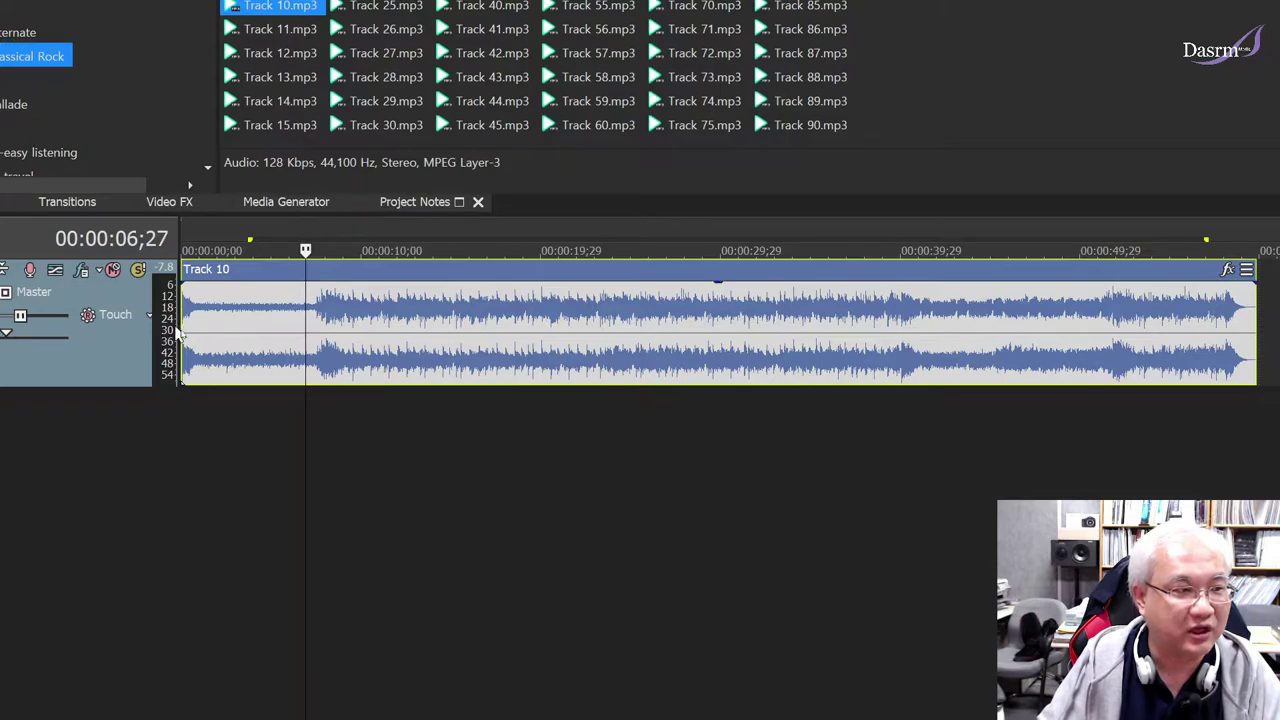
pyautogui.moveTo(186, 319)
pyautogui.mouseDown()
pyautogui.moveTo(268, 321)
pyautogui.moveTo(182, 322)
pyautogui.mouseUp()
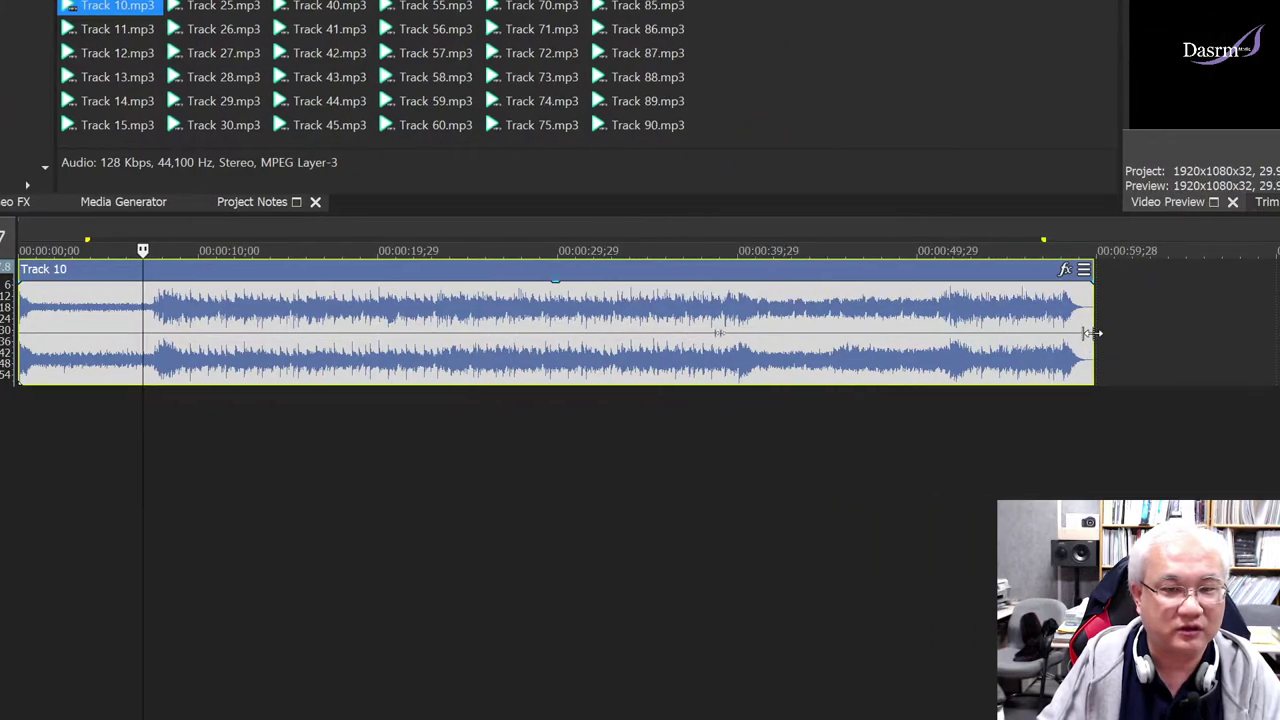
pyautogui.moveTo(1094, 330); pyautogui.dragTo(173, 338)
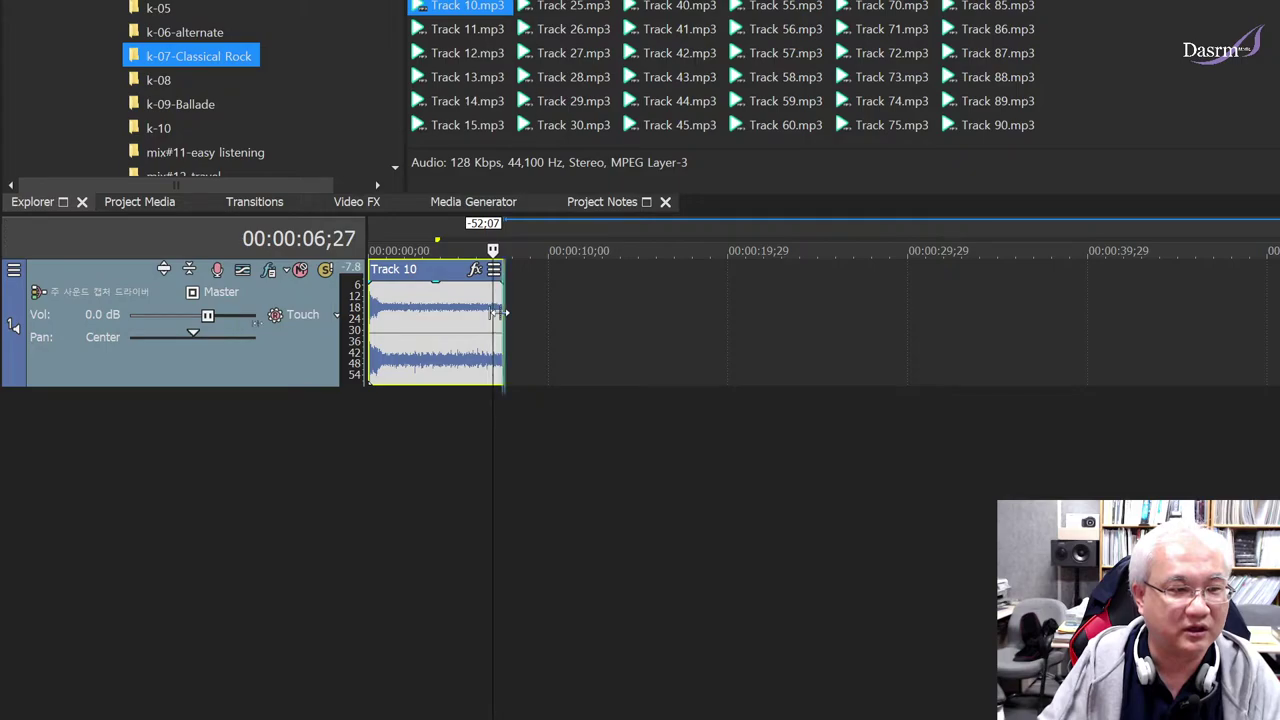
pyautogui.moveTo(502, 322); pyautogui.dragTo(920, 322)
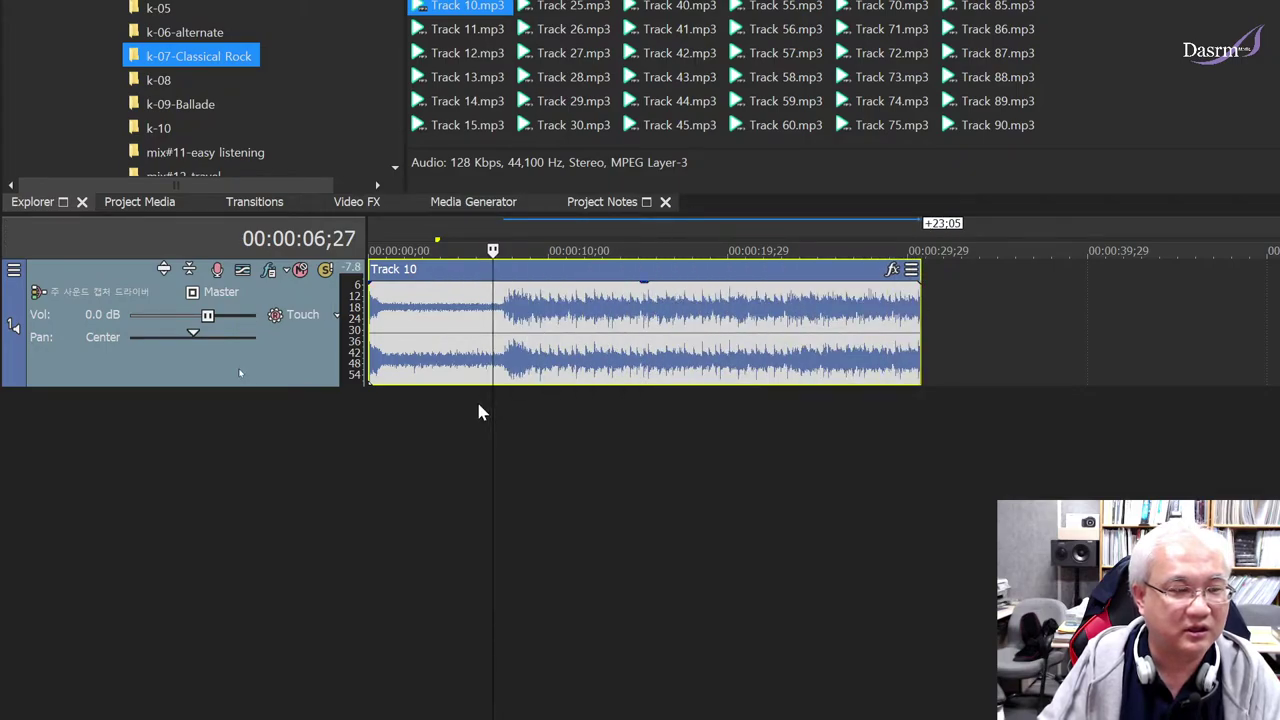
# - Split the Track 10 clip at 00:00:07;10, where the quiet opening gives way to the louder section
pyautogui.click(500, 349)
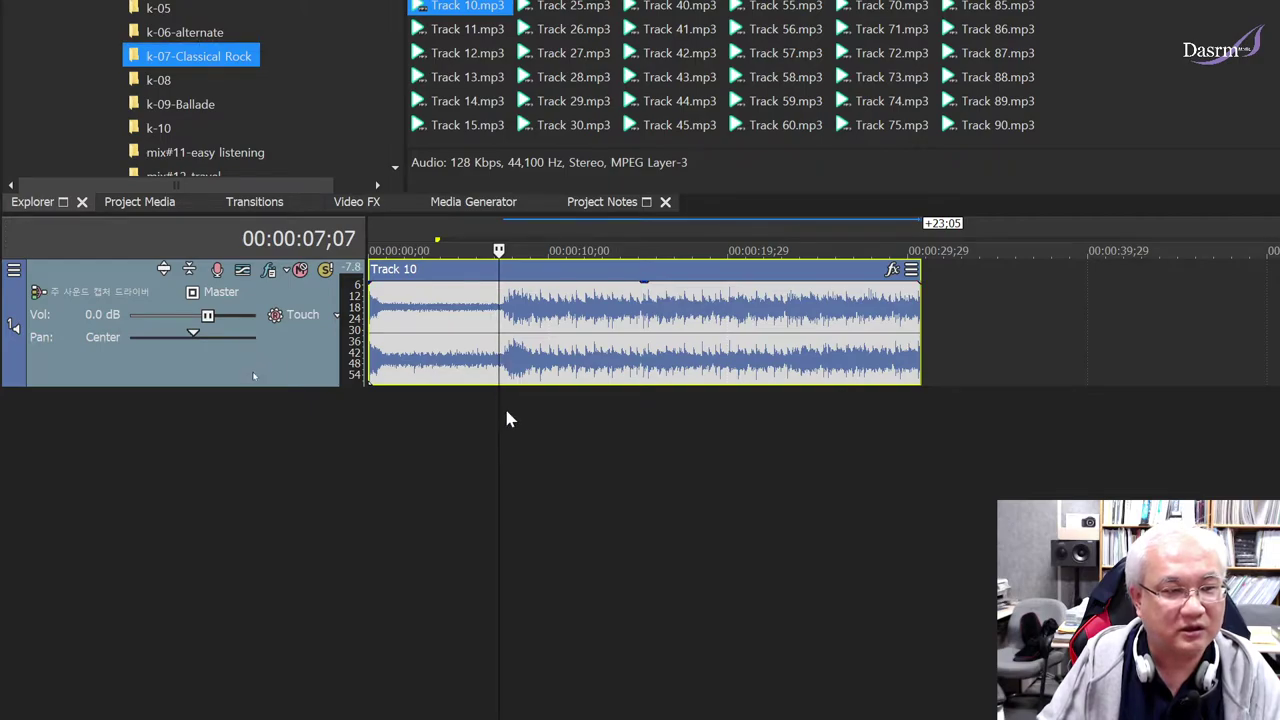
pyautogui.click(501, 338)
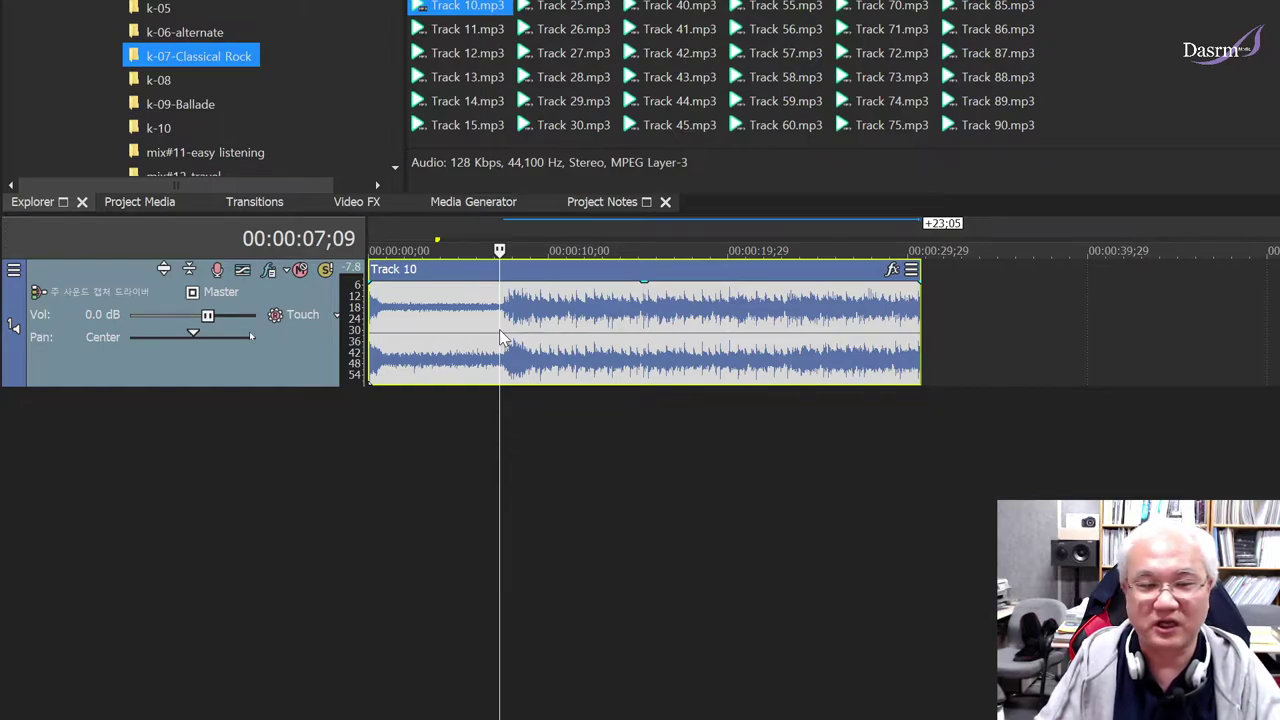
pyautogui.click(508, 329)
pyautogui.click(502, 335)
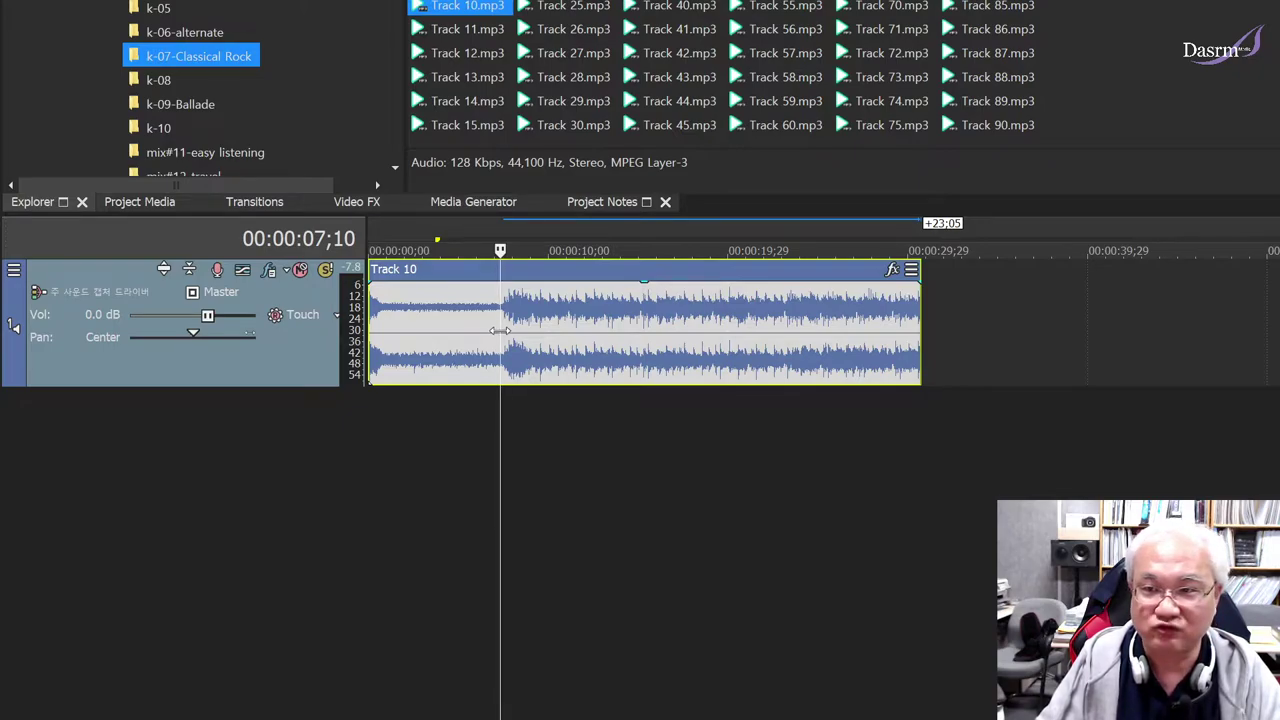
pyautogui.press('s')
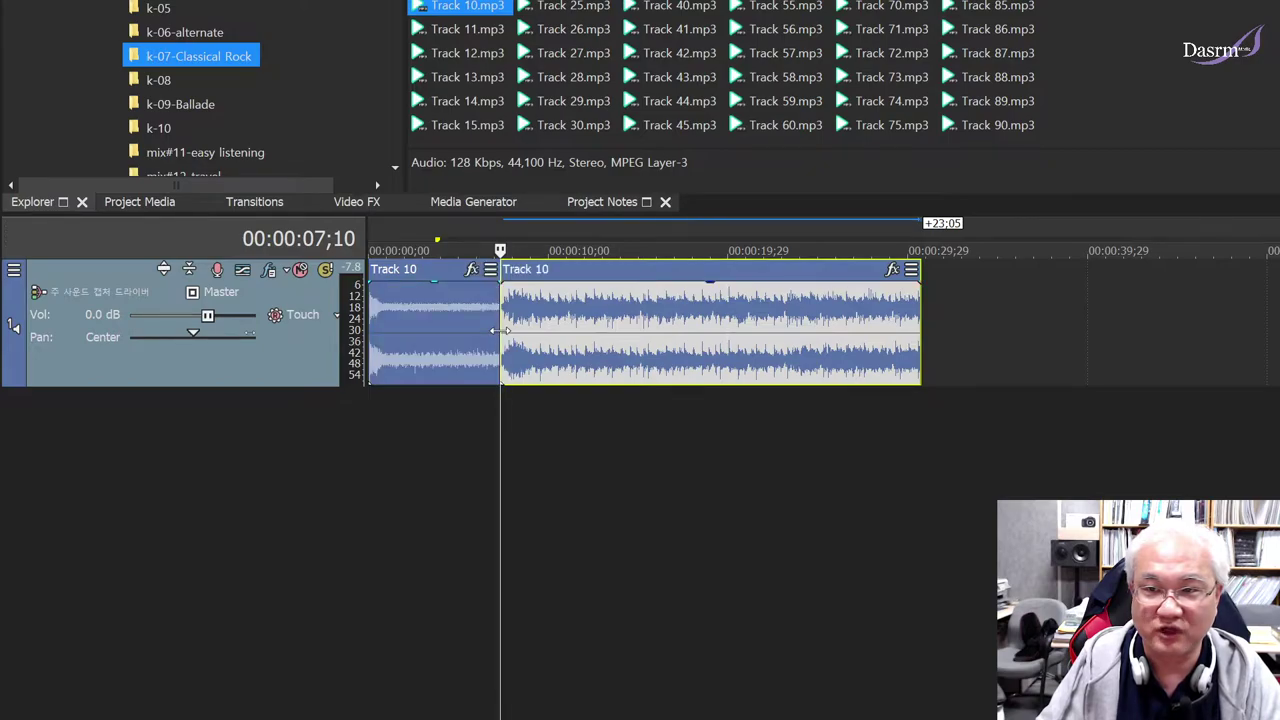
# - Select the two split pieces of Track 10 alternately to check that they are separate clips
pyautogui.click(453, 314)
pyautogui.click(615, 325)
pyautogui.click(394, 333)
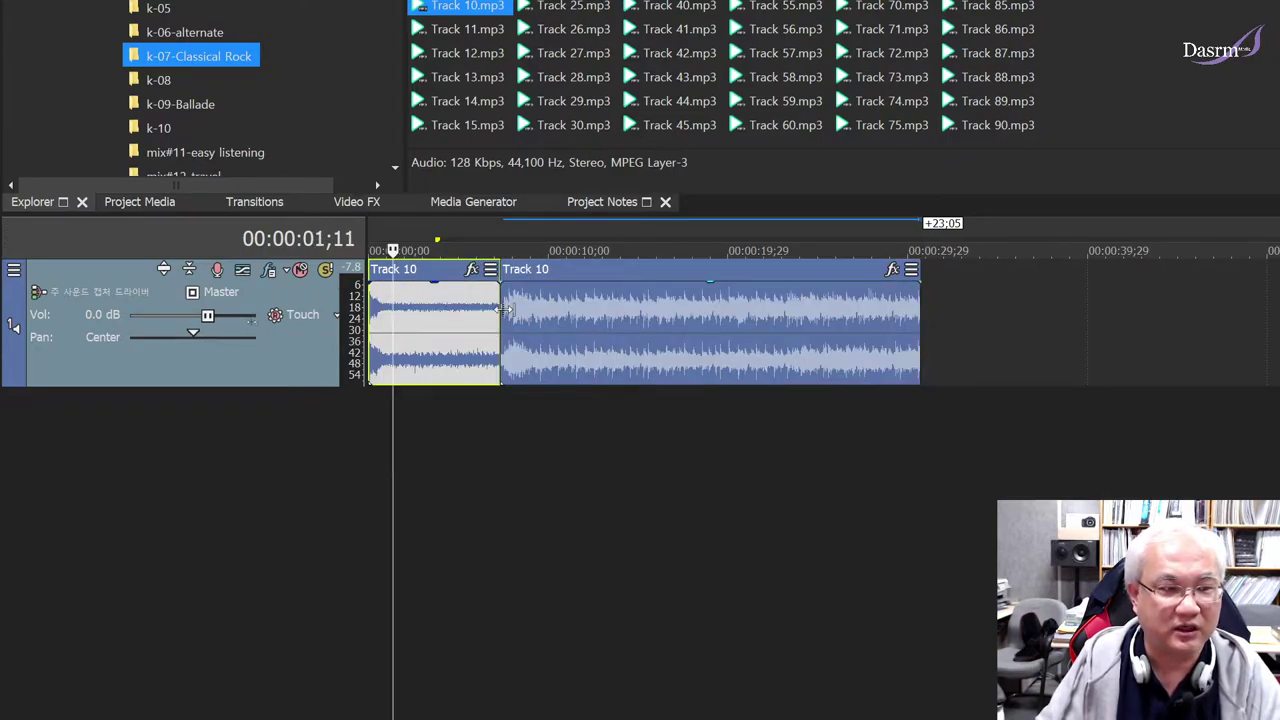
pyautogui.click(514, 345)
pyautogui.click(453, 335)
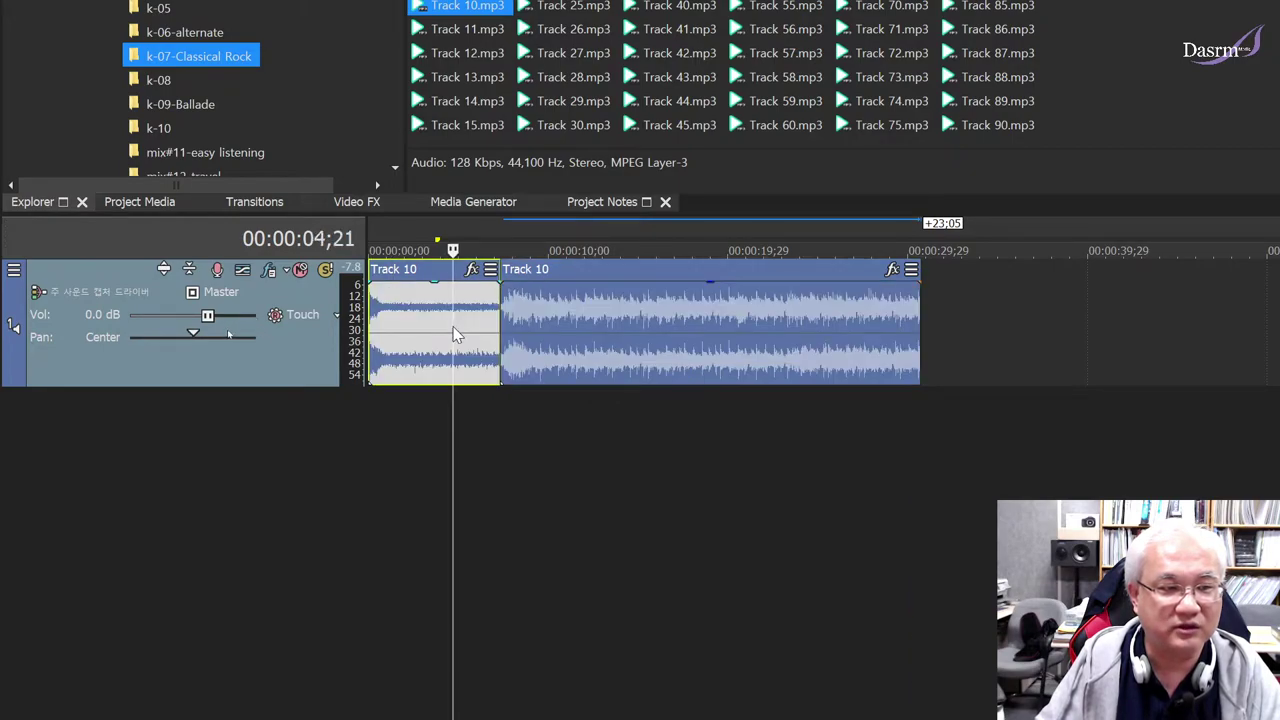
pyautogui.click(472, 333)
pyautogui.click(569, 330)
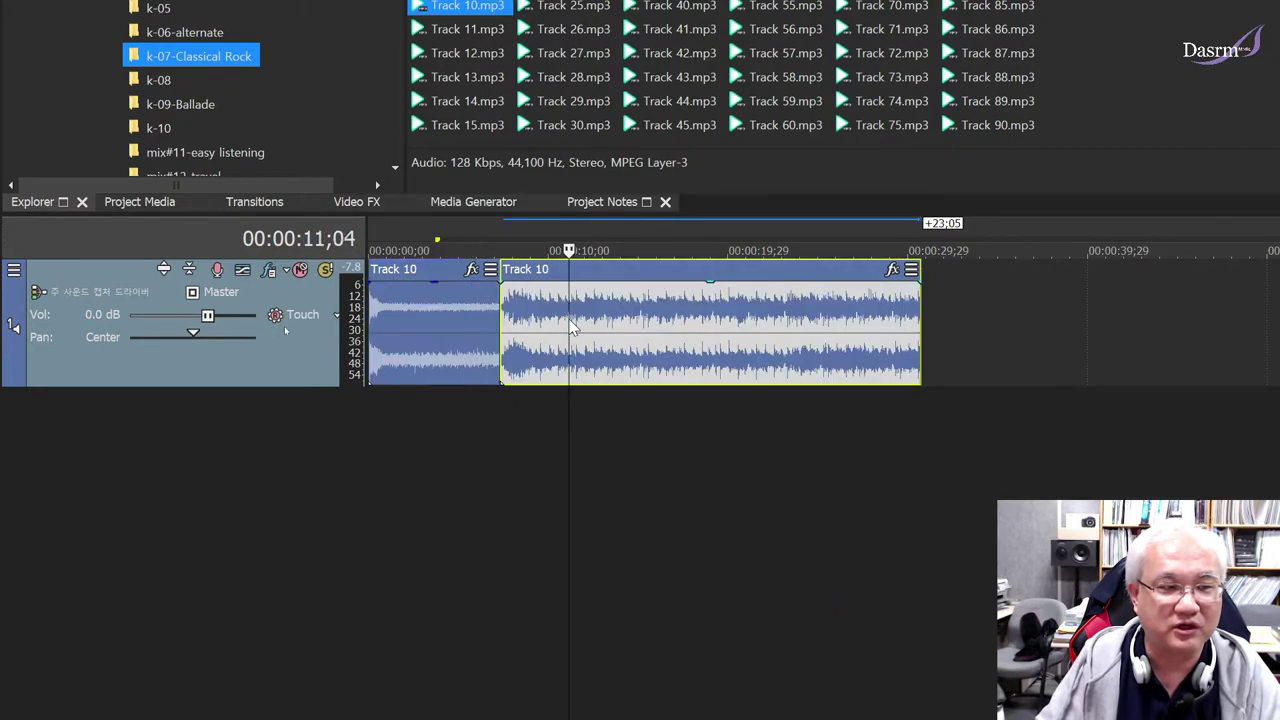
# - Play across the split point from 00:00:06;03, then stop playback
pyautogui.click(467, 333)
pyautogui.click(479, 415)
pyautogui.press('space')
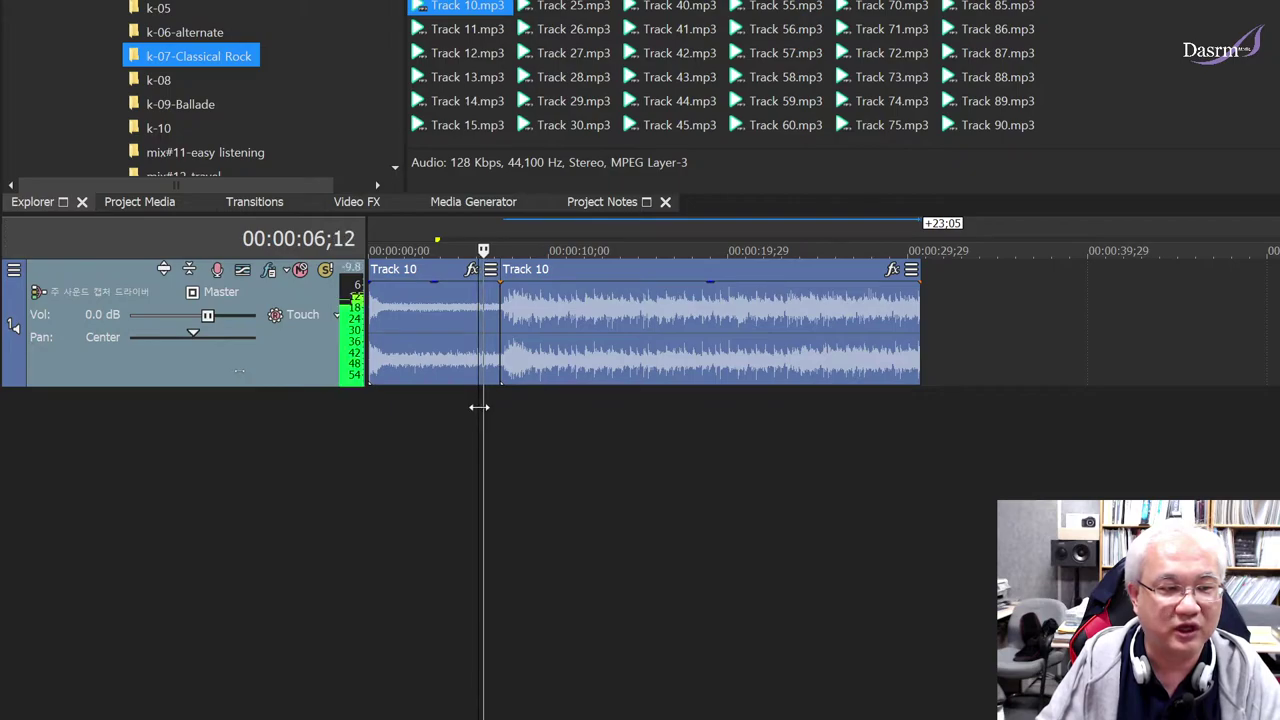
pyautogui.press('space')
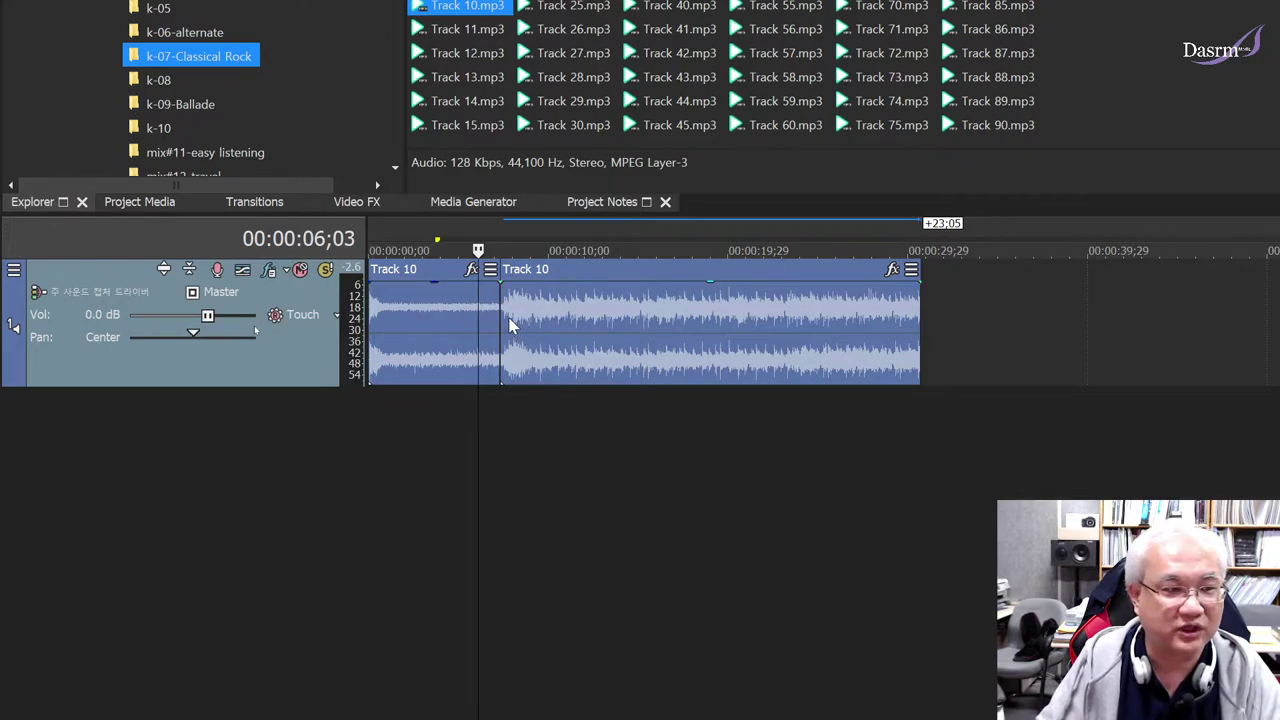
# - Trim 6;04 off the start of the second Track 10 piece and close the gap, checking the join by playback
pyautogui.moveTo(501, 315); pyautogui.dragTo(611, 313)
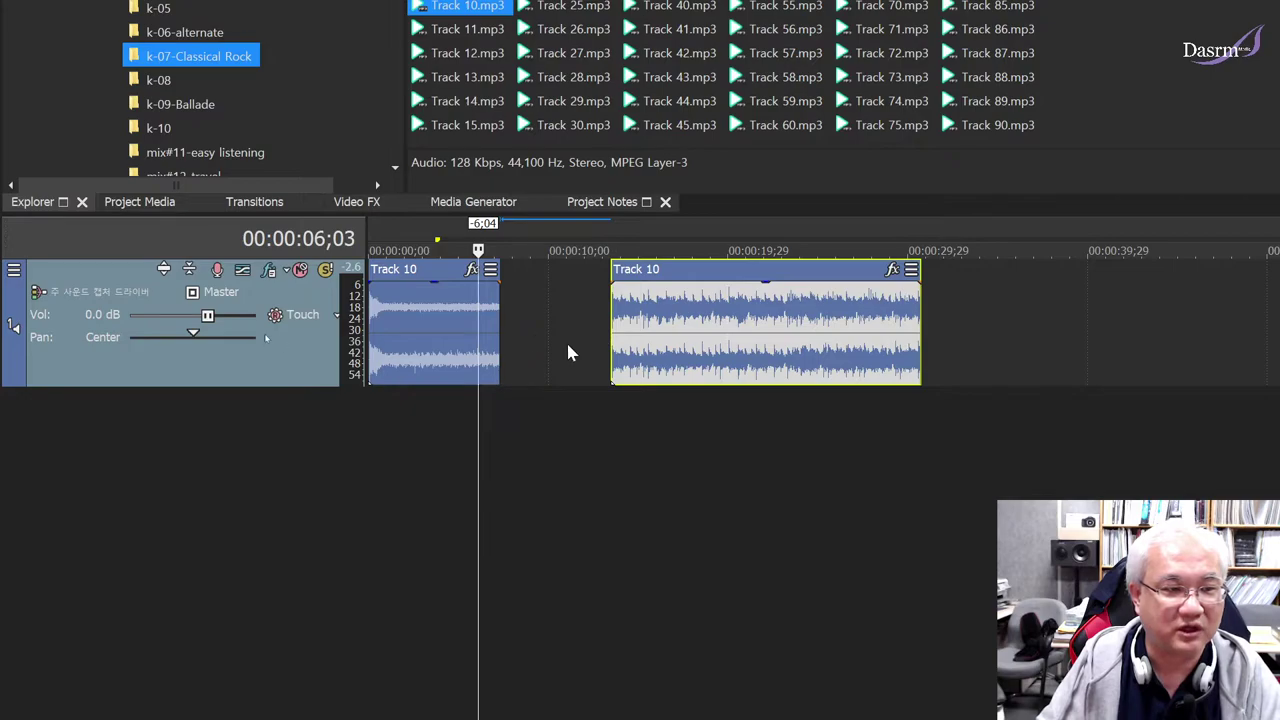
pyautogui.moveTo(658, 350); pyautogui.dragTo(566, 319)
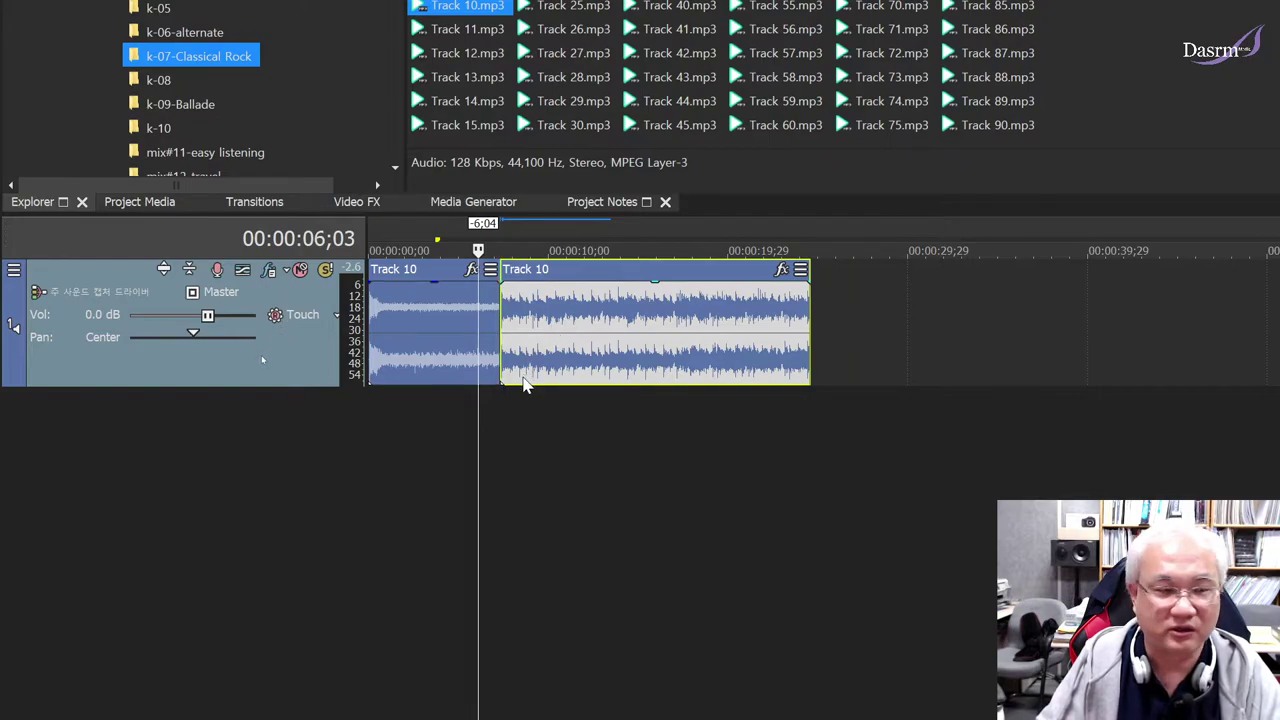
pyautogui.press('space')
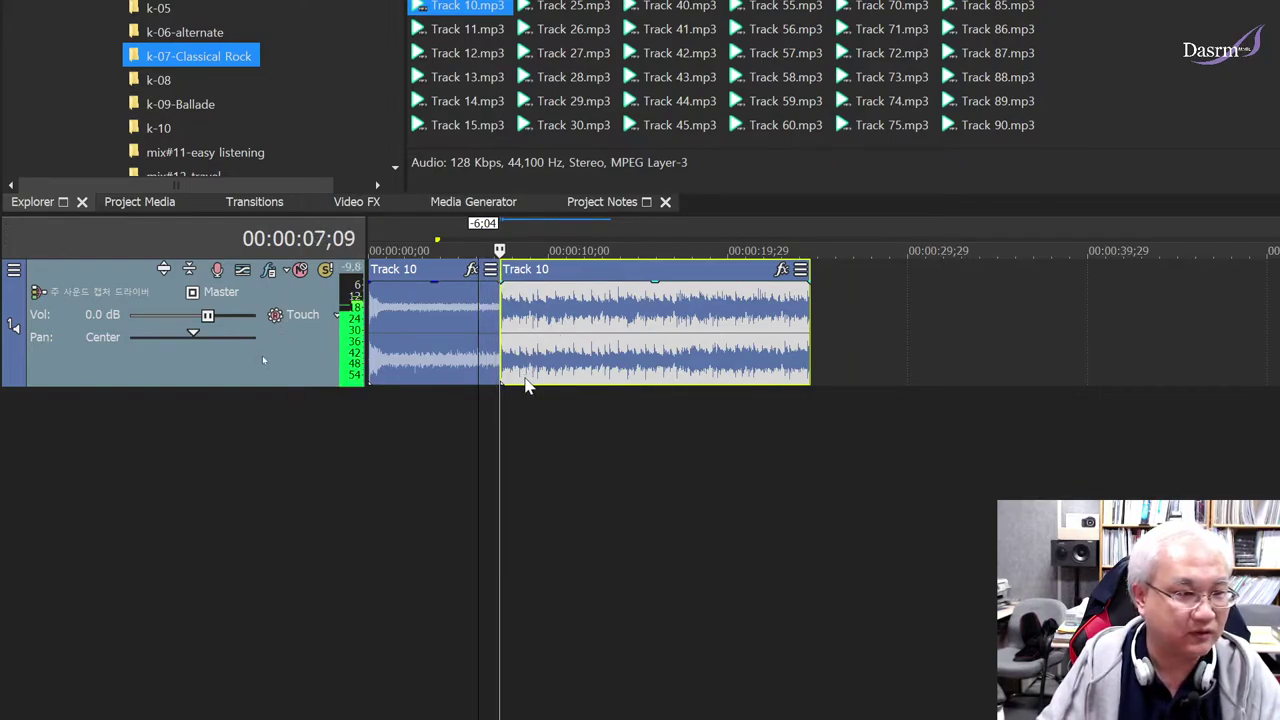
pyautogui.press('space')
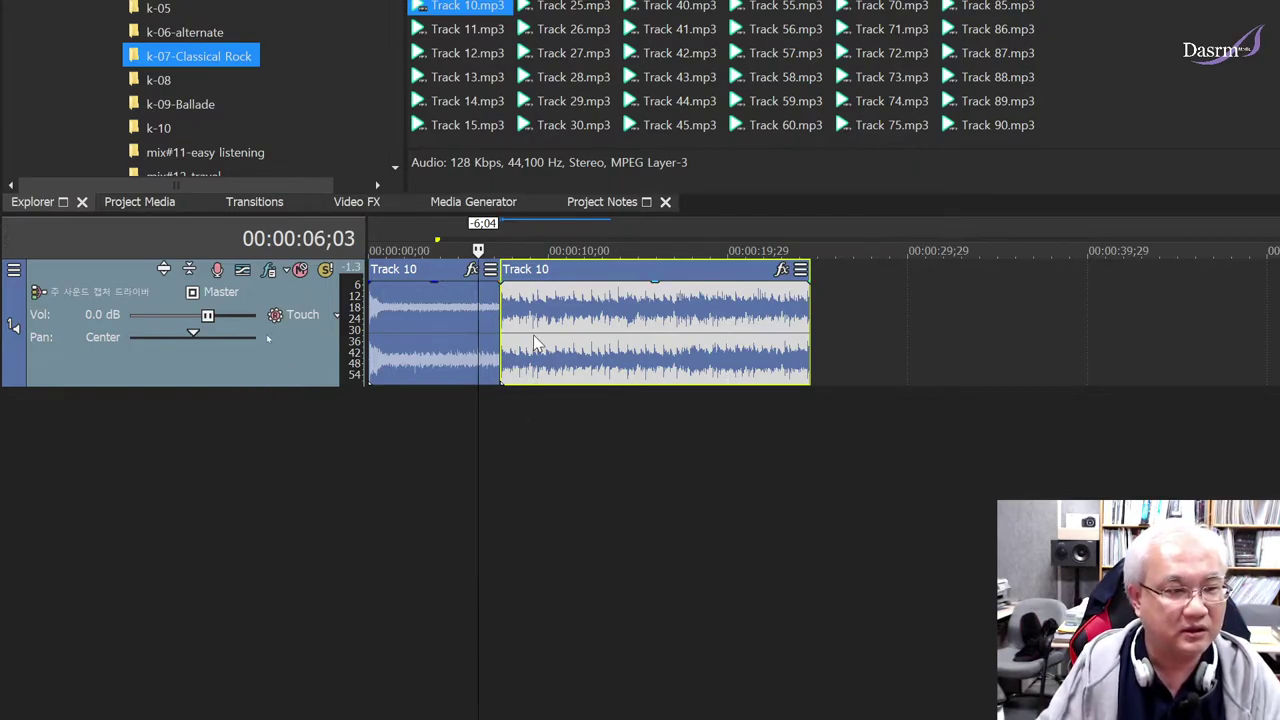
# - Shift the second Track 10 piece 1;23 away from the first and give it a fade-in and a fade-out
pyautogui.moveTo(535, 335); pyautogui.dragTo(567, 333)
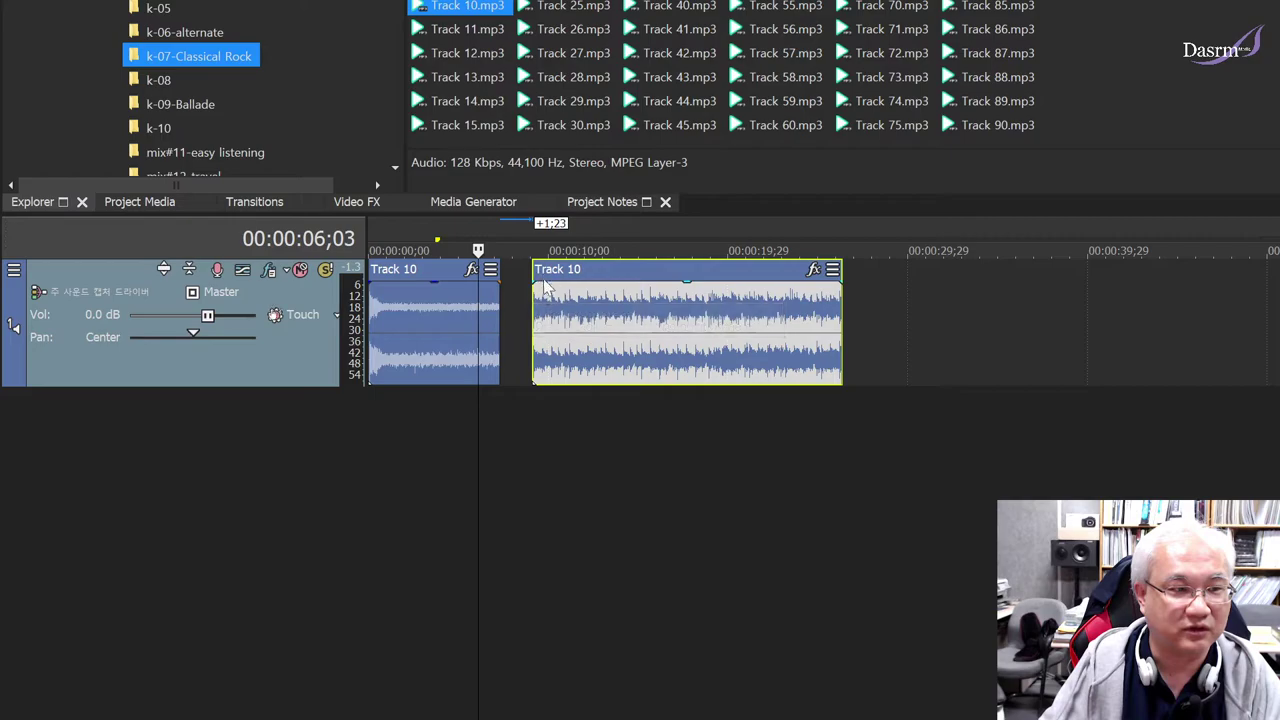
pyautogui.moveTo(528, 284); pyautogui.dragTo(618, 284)
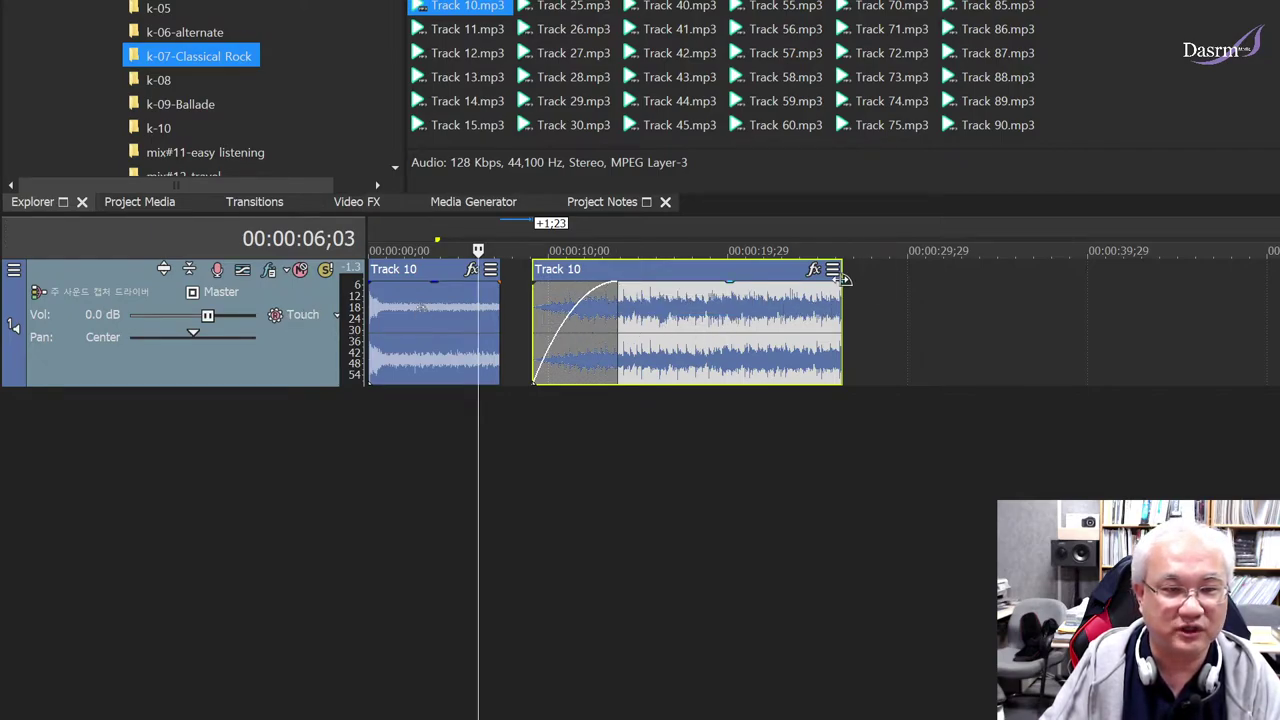
pyautogui.moveTo(838, 287); pyautogui.dragTo(750, 290)
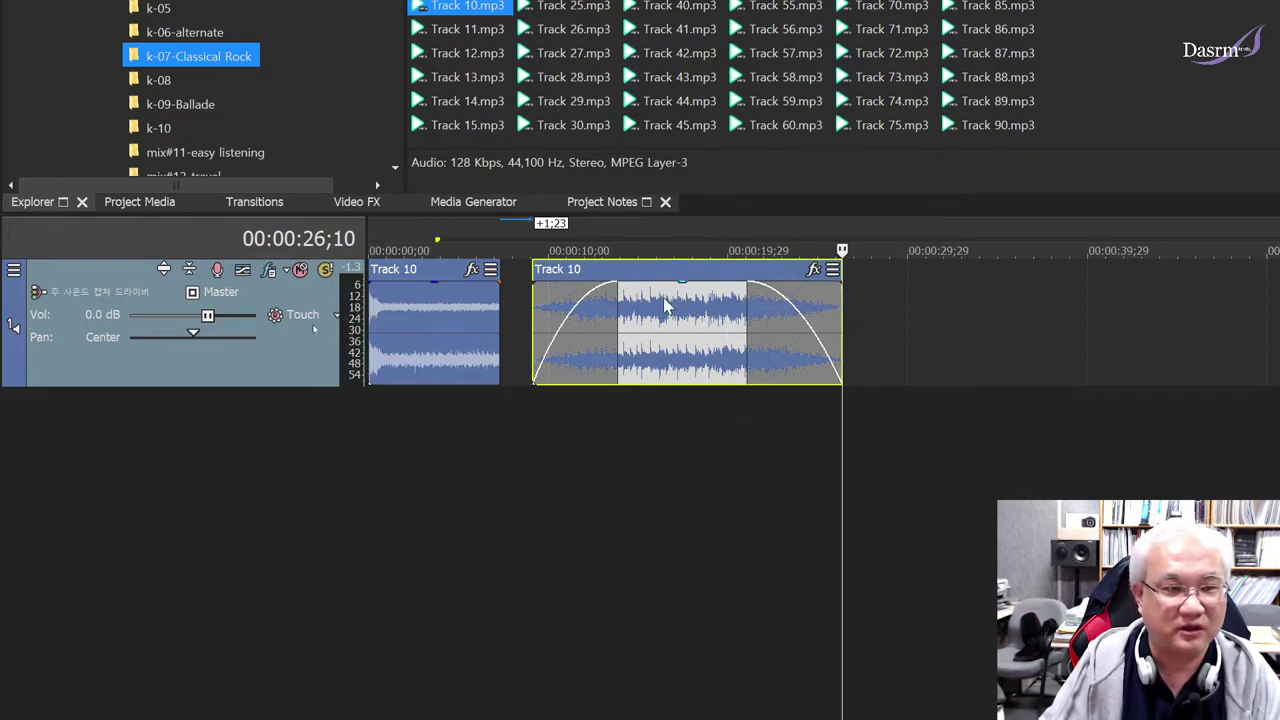
# - Listen to the second piece's fade-in from 00:00:08;24 and its fade-out from 00:00:24;17
pyautogui.click(529, 406)
pyautogui.press('space')
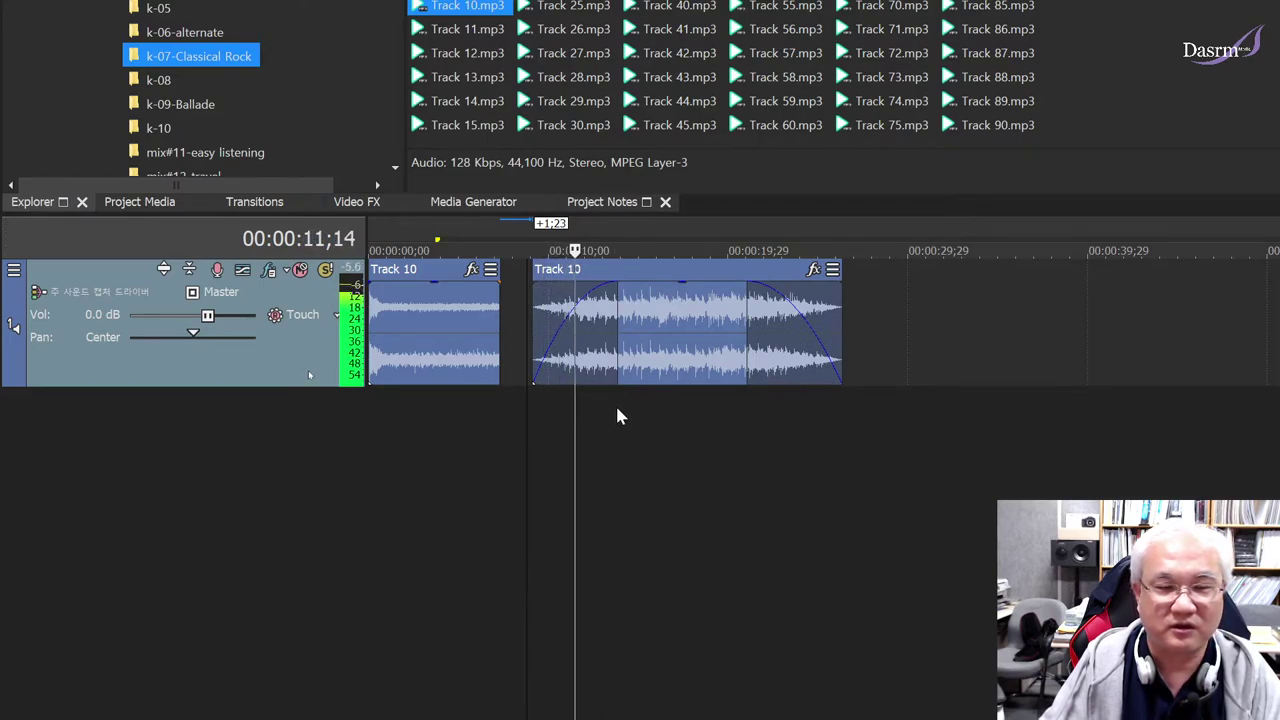
pyautogui.press('space')
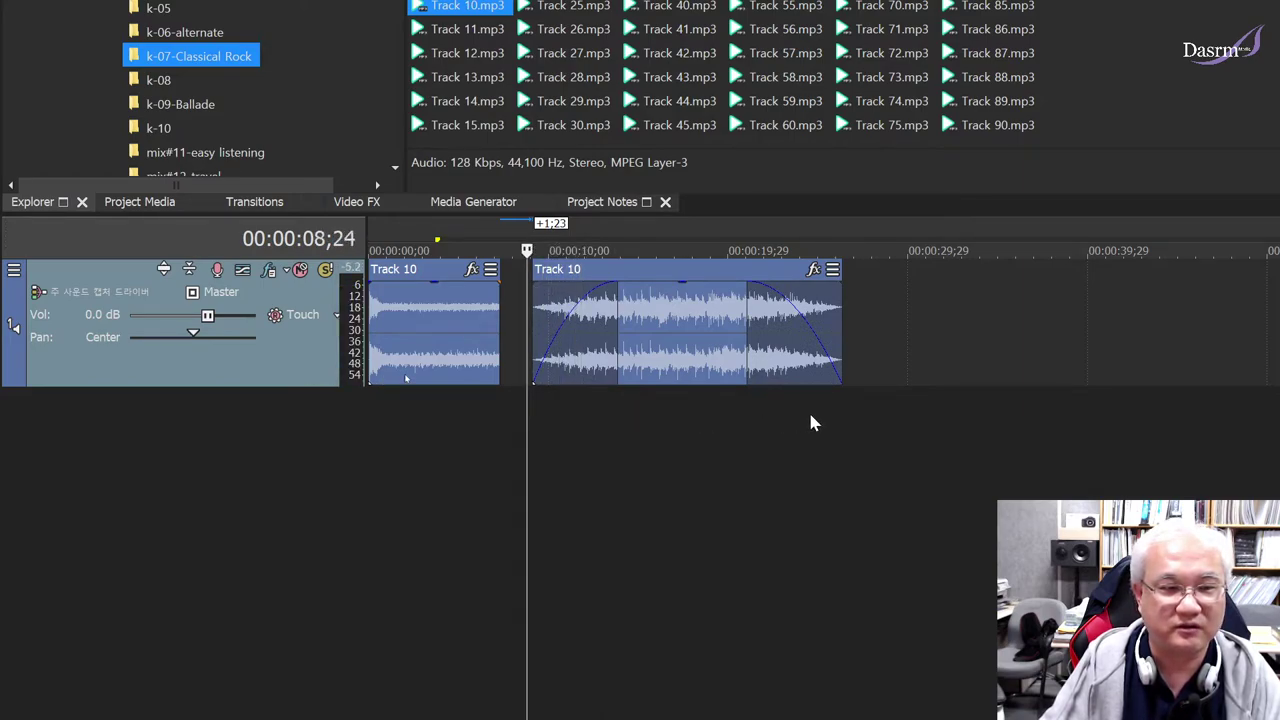
pyautogui.click(810, 418)
pyautogui.press('space')
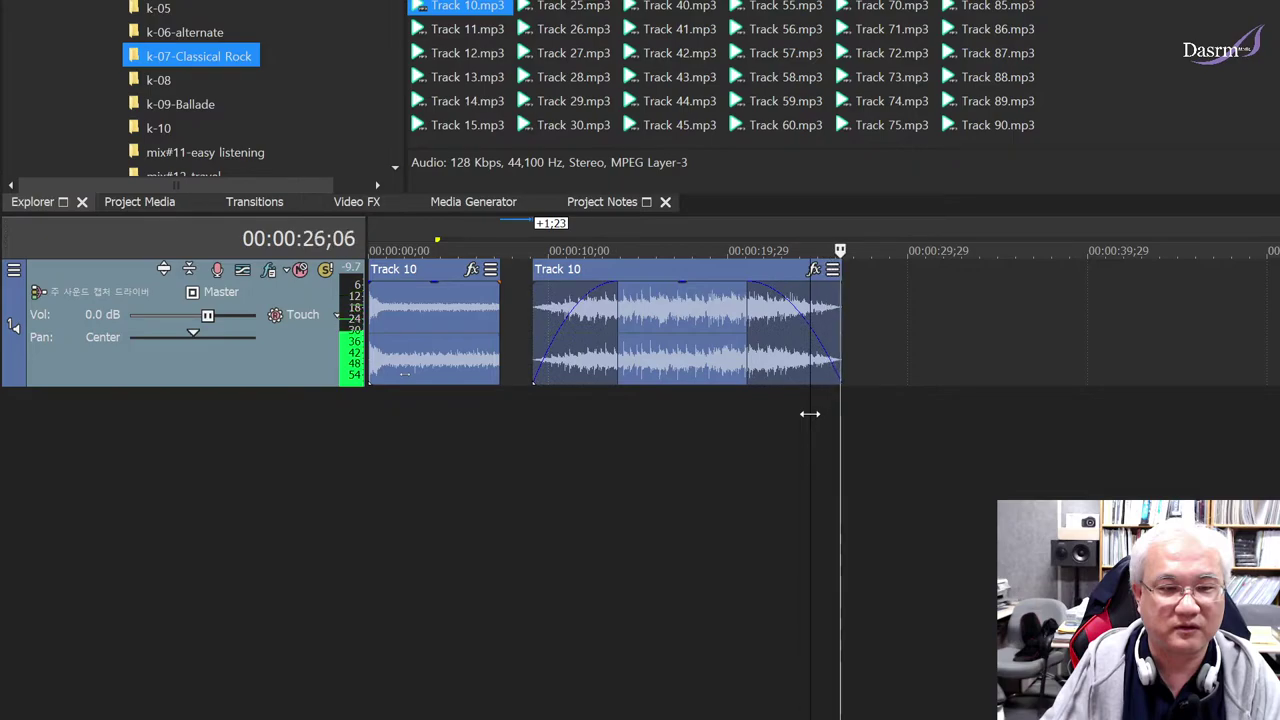
pyautogui.press('space')
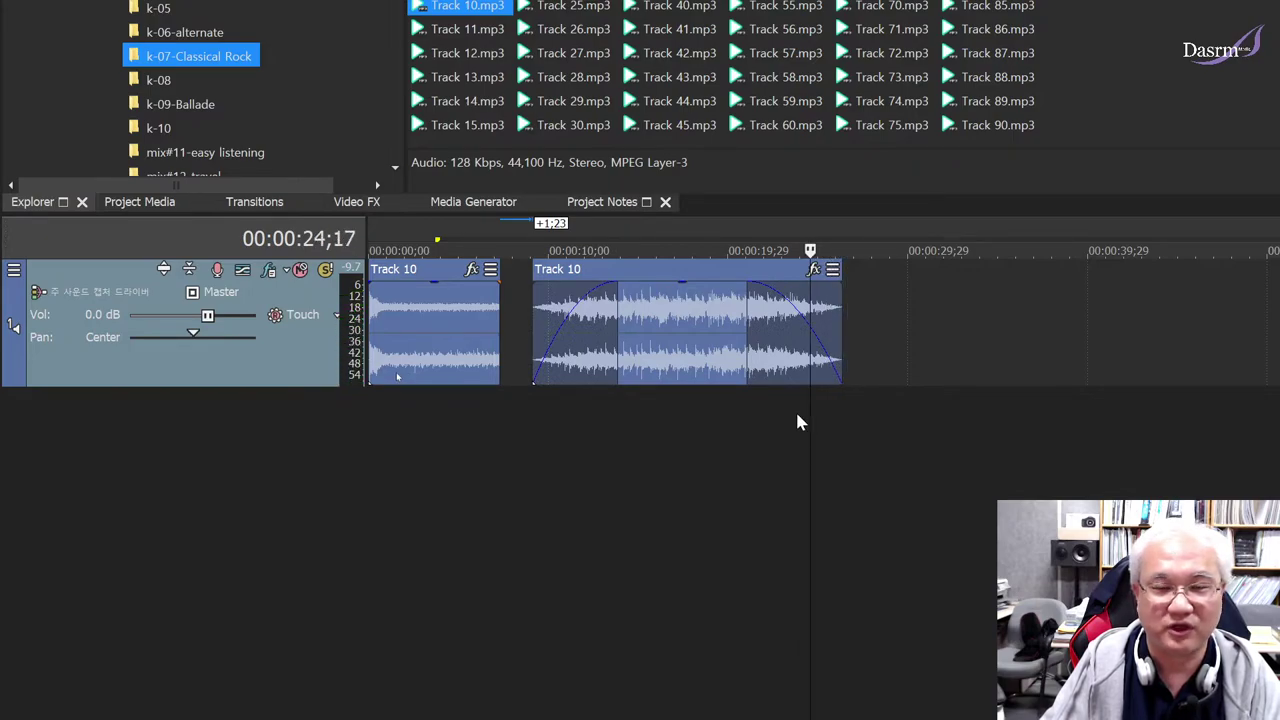
# - Examine the second piece's fade-in by placing the cursor at several points around it, ending at 00:00:13;12
pyautogui.click(726, 398)
pyautogui.scroll(2, 716, 418)
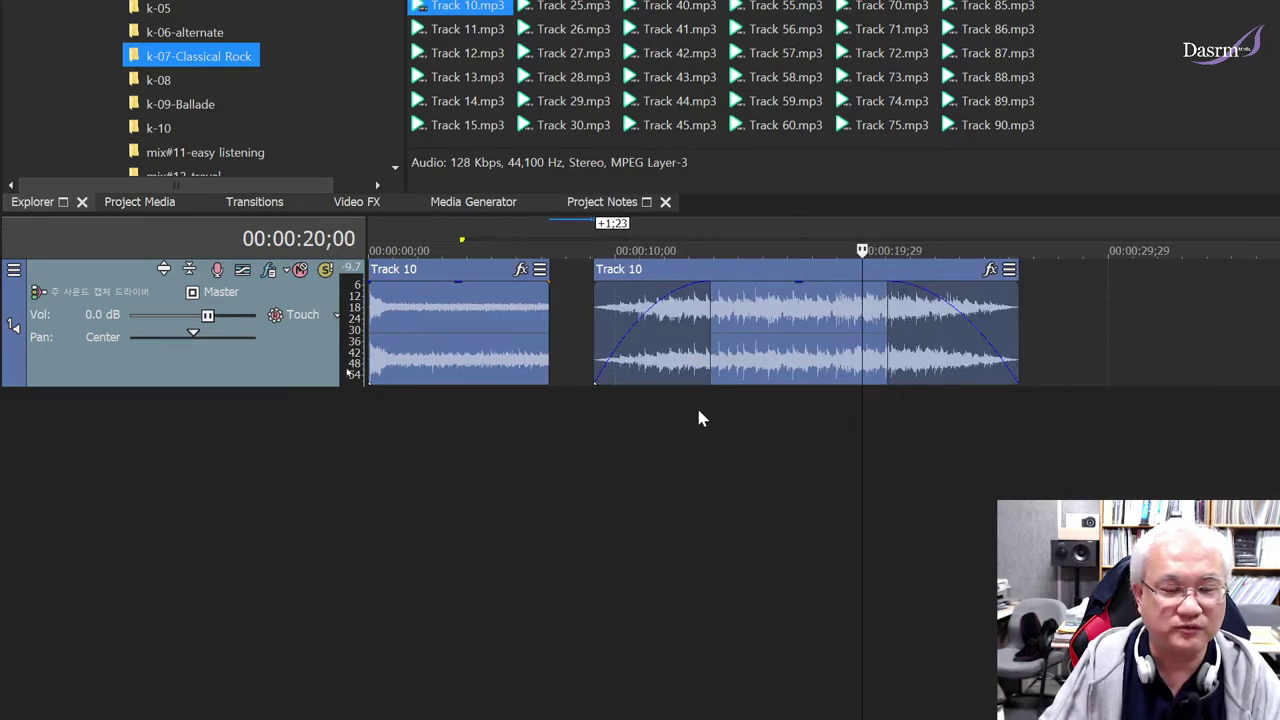
pyautogui.click(650, 405)
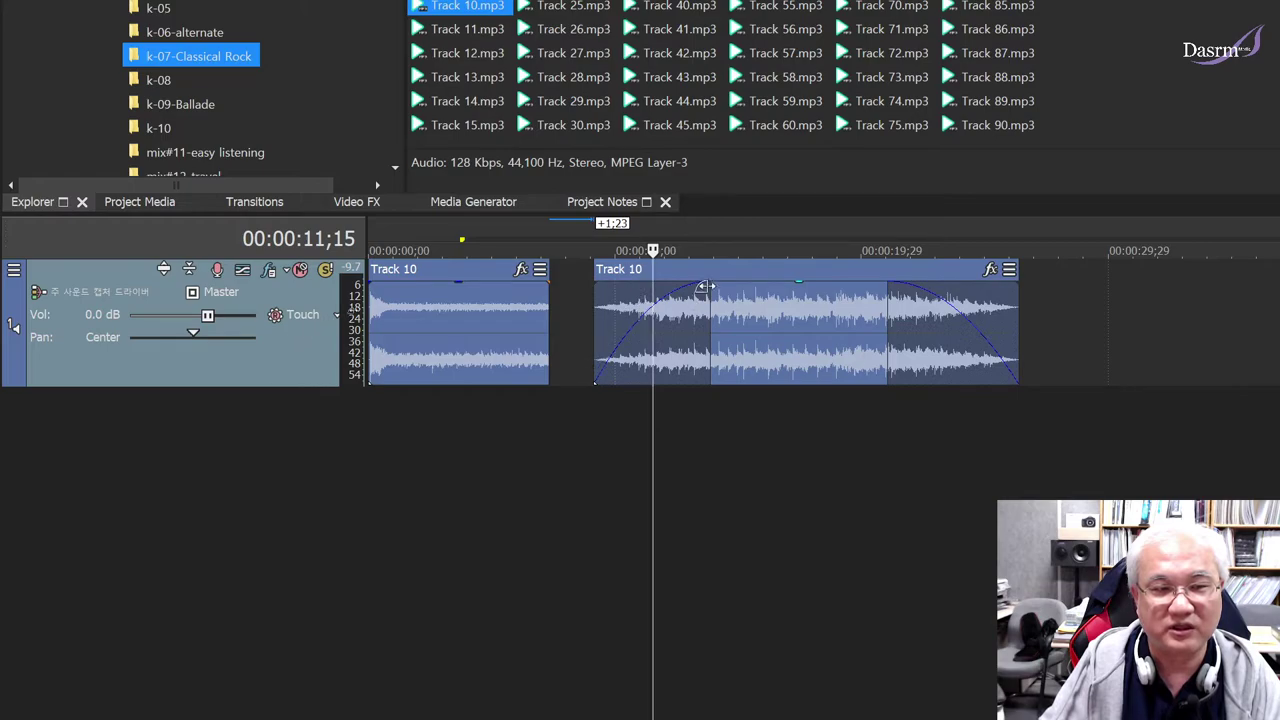
pyautogui.click(597, 405)
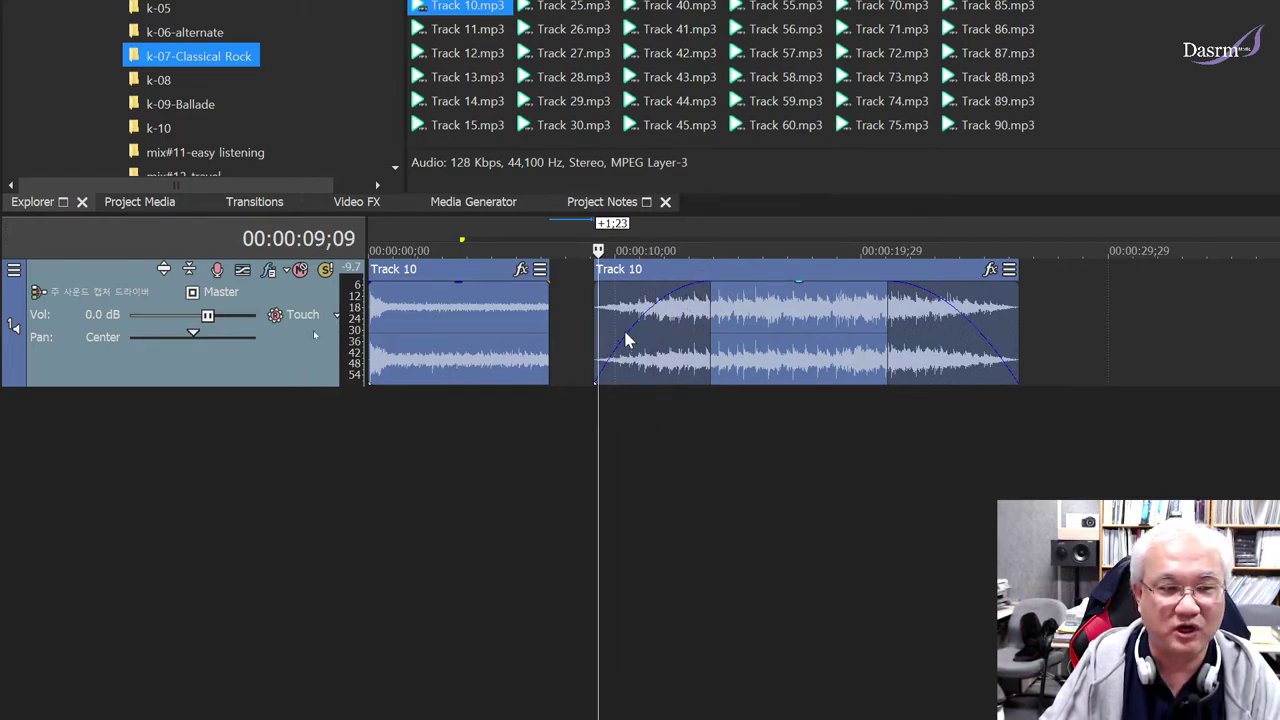
pyautogui.moveTo(718, 290); pyautogui.dragTo(697, 290)
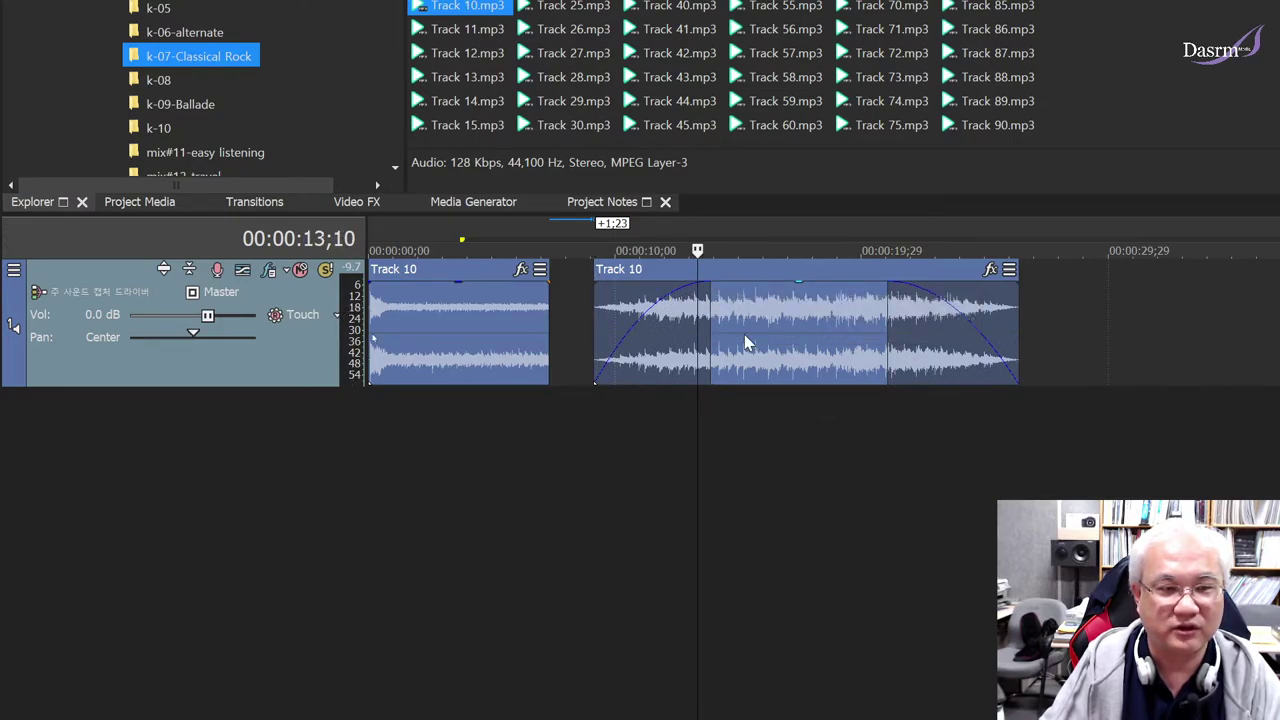
pyautogui.click(745, 343)
pyautogui.click(675, 394)
pyautogui.click(727, 340)
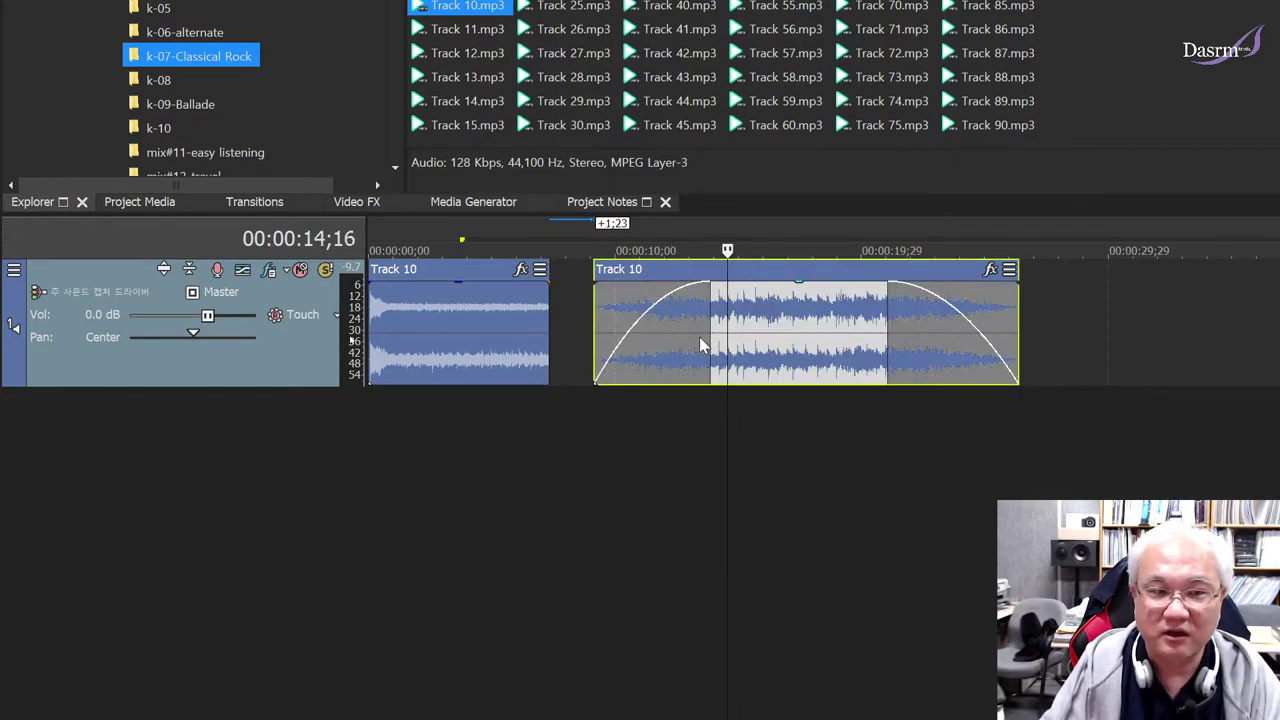
pyautogui.click(699, 340)
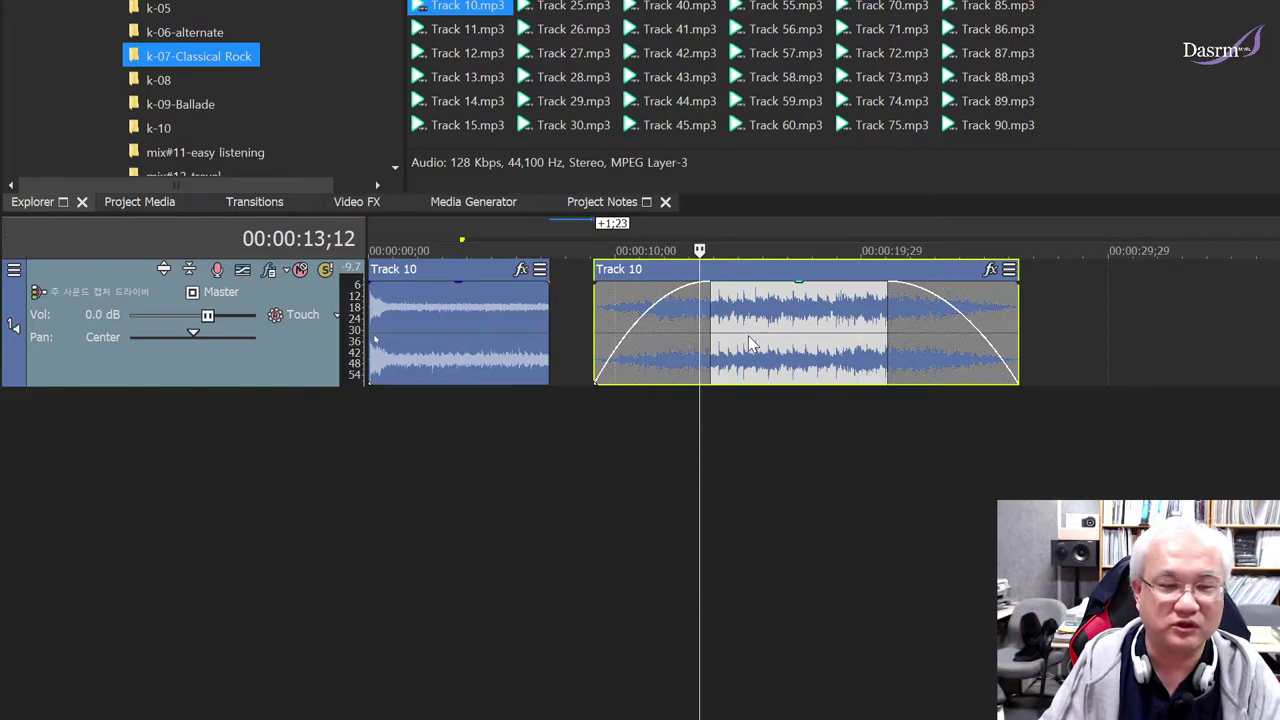
# - Change the second Track 10 piece's fade-in to the linear curve and play it from the fade's start
pyautogui.rightClick(659, 300)
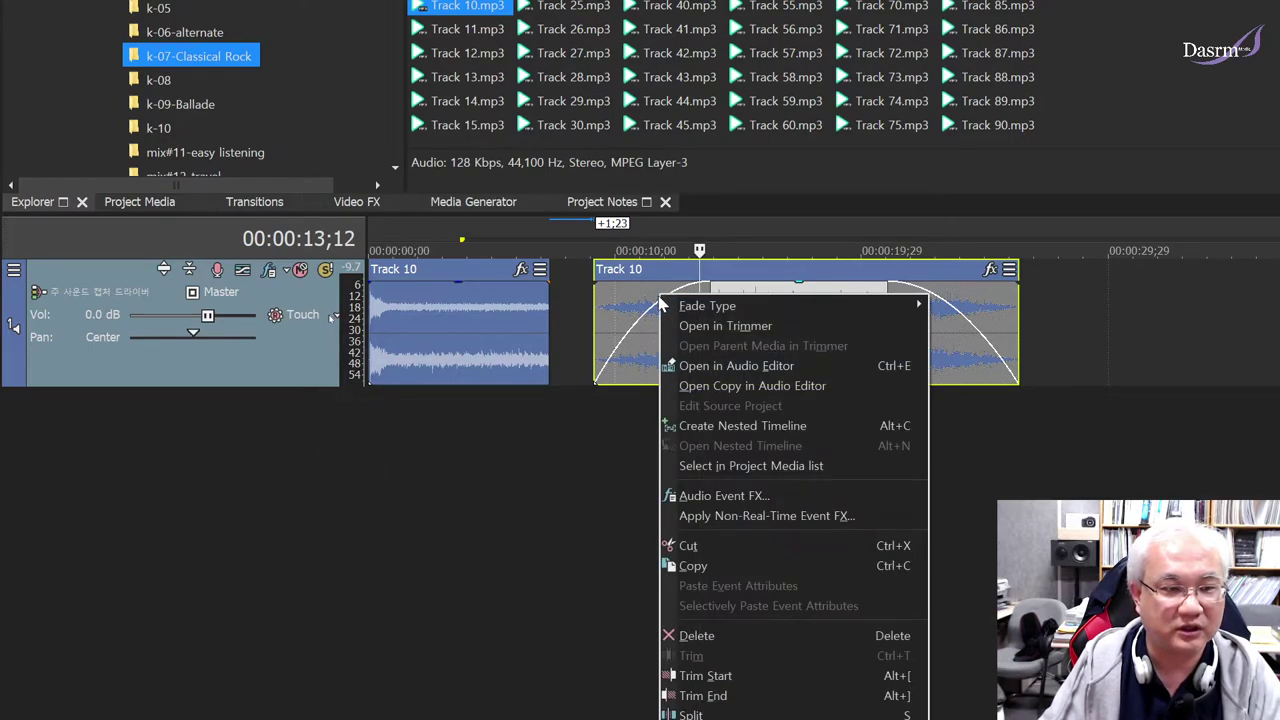
pyautogui.moveTo(728, 312)
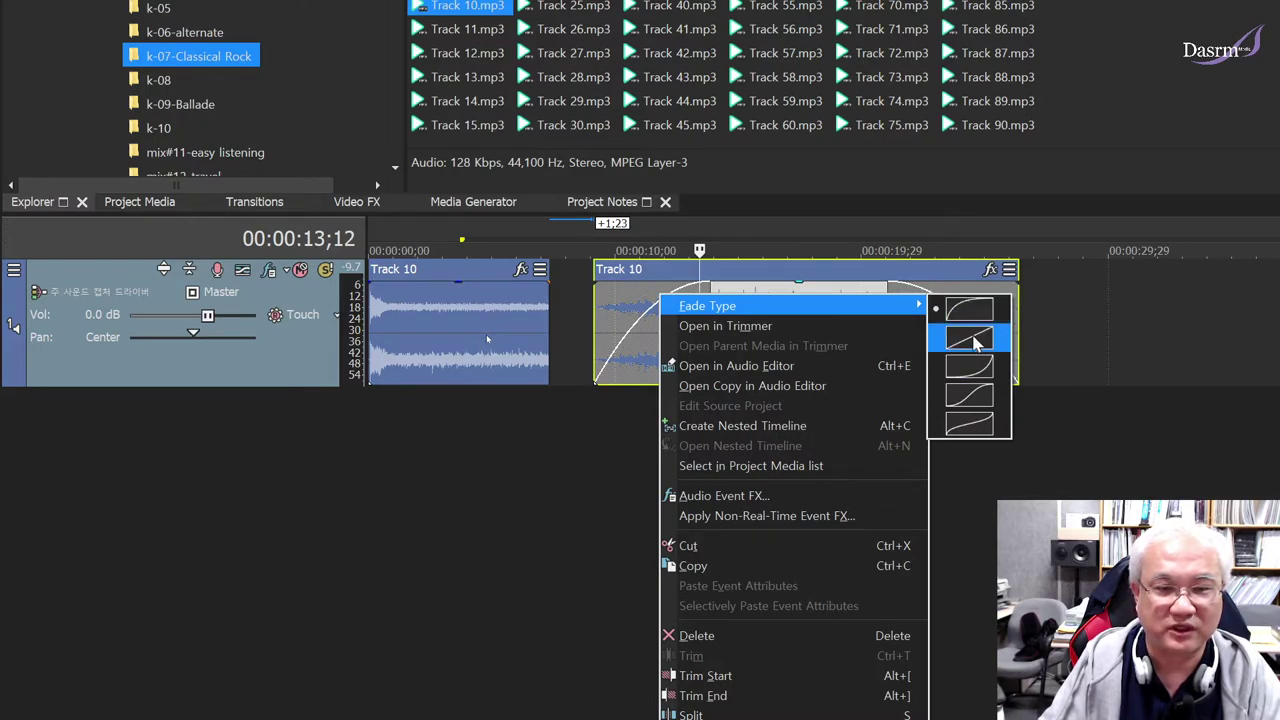
pyautogui.click(975, 341)
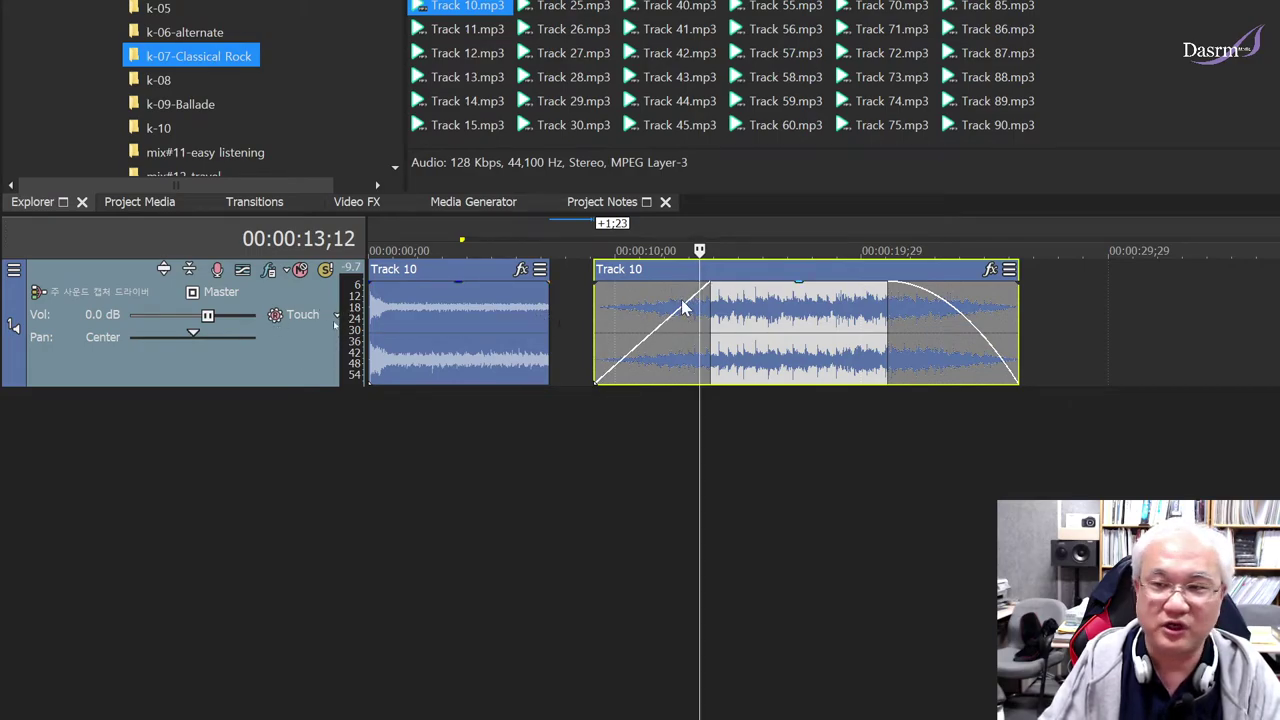
pyautogui.click(593, 407)
pyautogui.press('space')
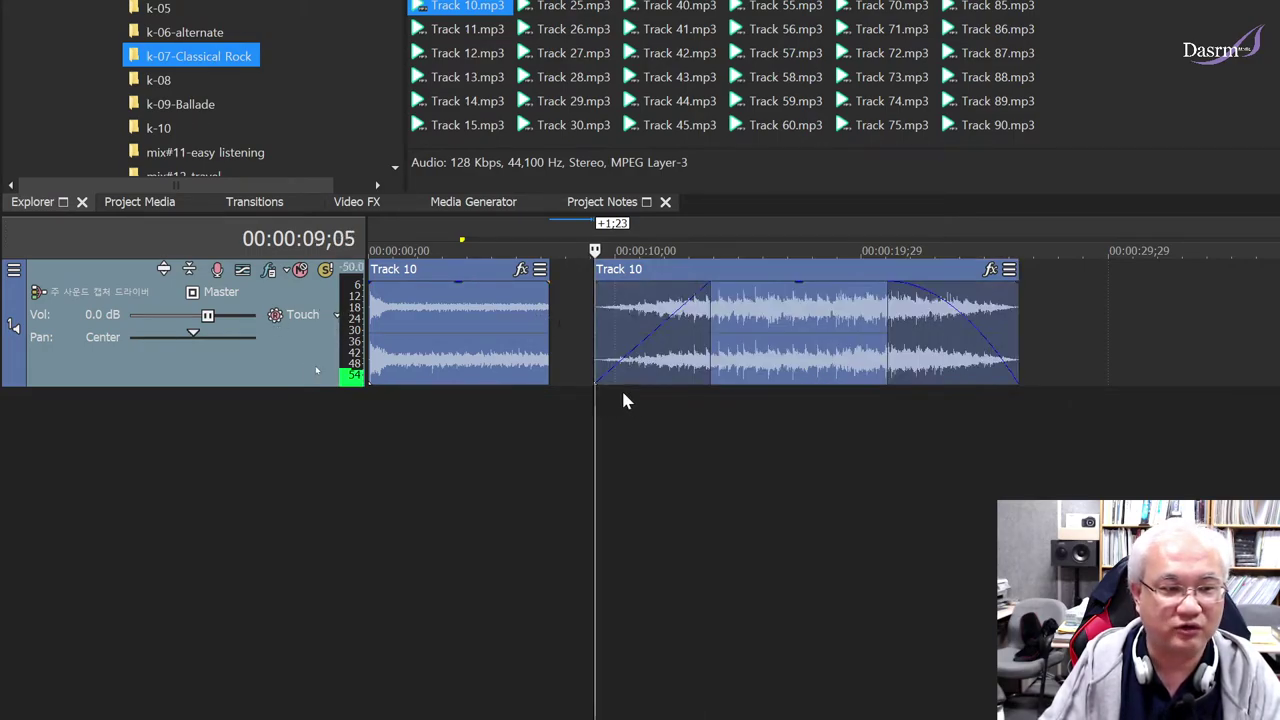
# - Shorten the second Track 10 piece's fade-in and listen to it from 00:00:09;03
pyautogui.moveTo(707, 313); pyautogui.dragTo(672, 300)
pyautogui.press('space')
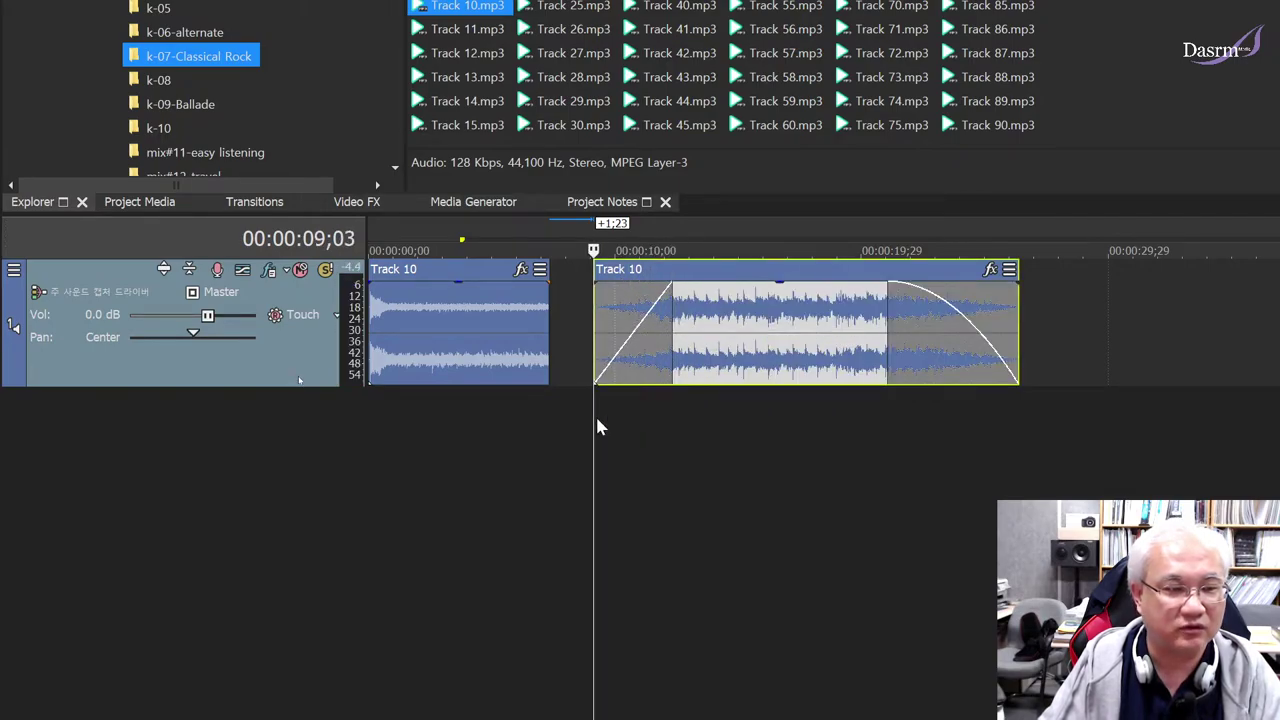
pyautogui.click(596, 416)
pyautogui.press('space')
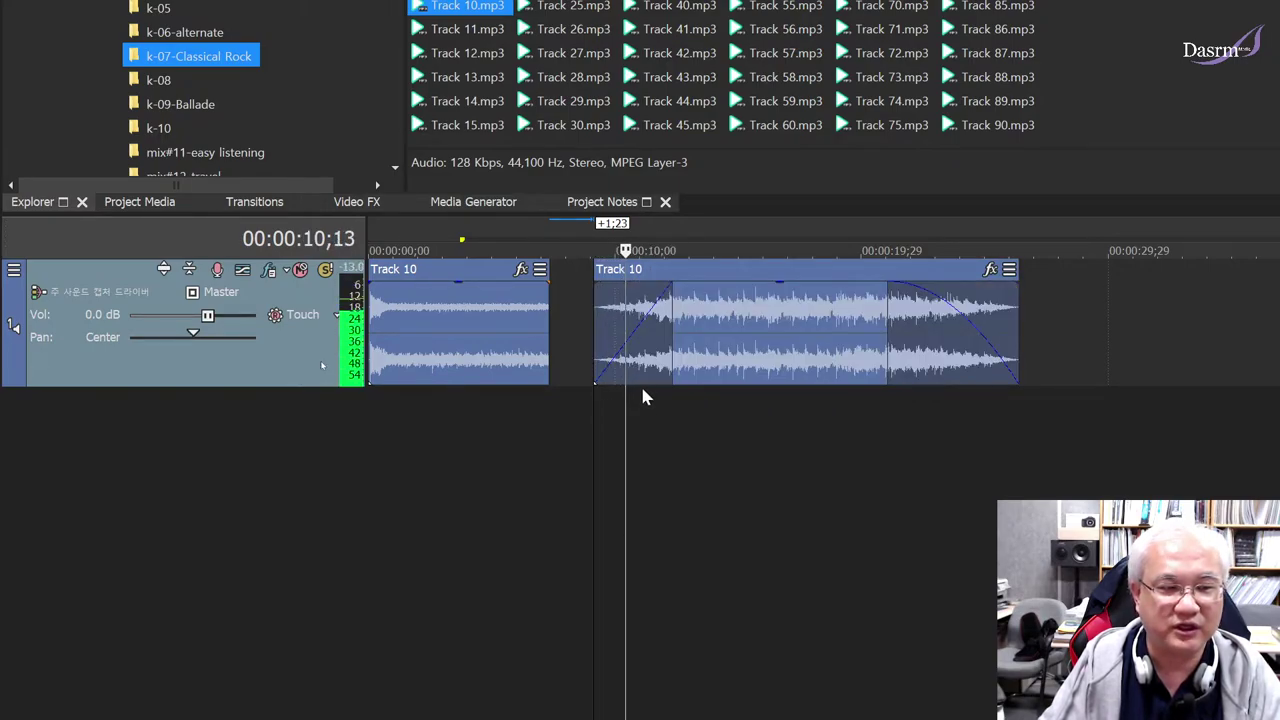
pyautogui.press('space')
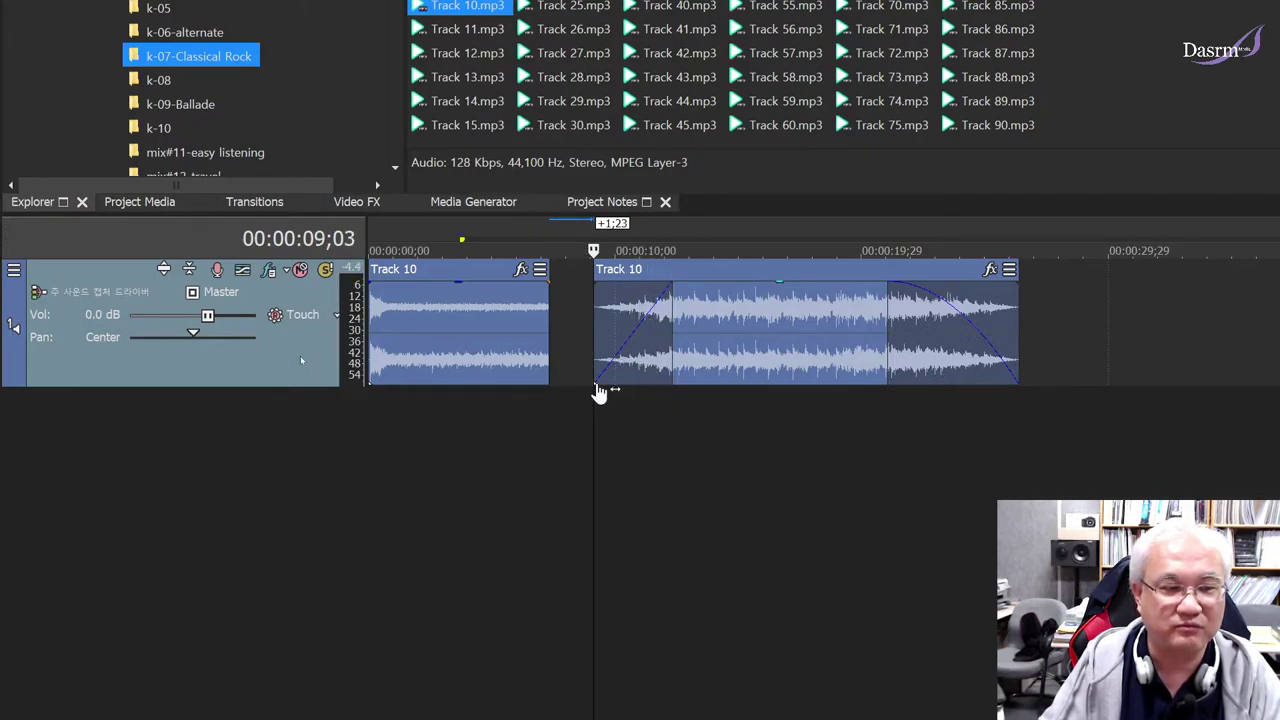
# - Change the second piece's fade-in to the curve that rises slowly at first and listen to it from 00:00:09;03
pyautogui.rightClick(645, 310)
pyautogui.moveTo(690, 314)
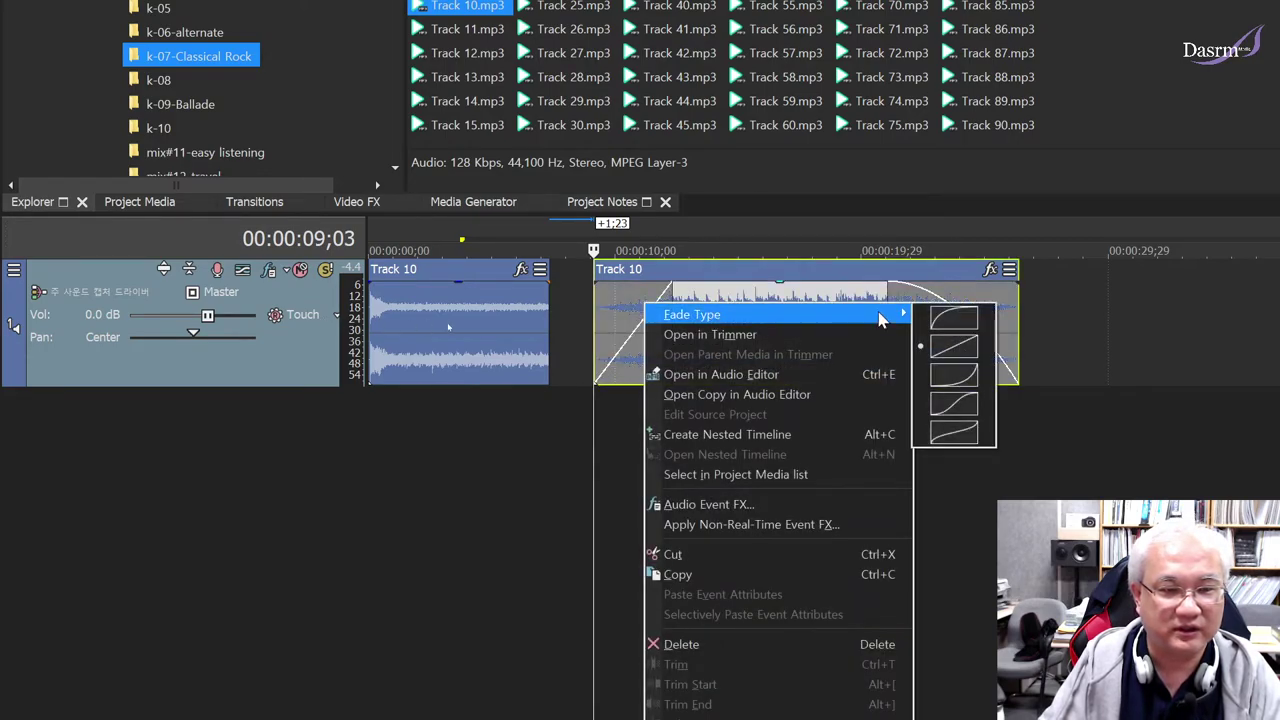
pyautogui.click(946, 383)
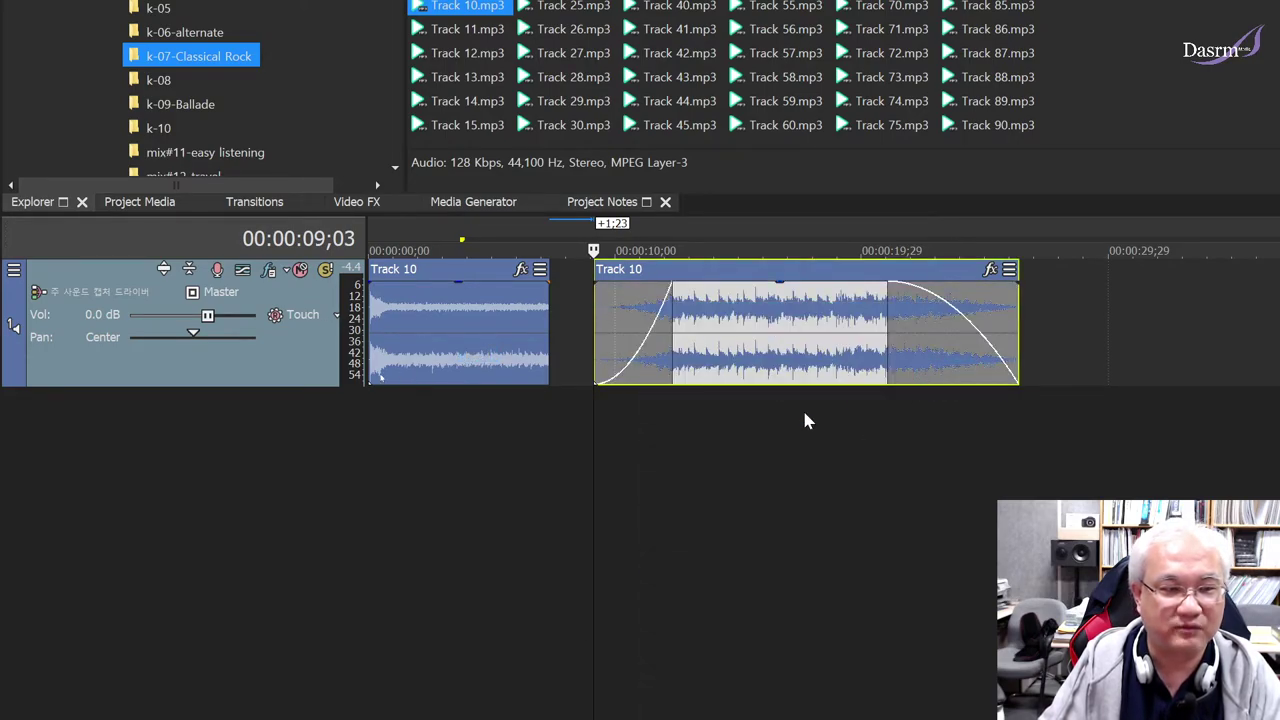
pyautogui.press('space')
pyautogui.press('space')
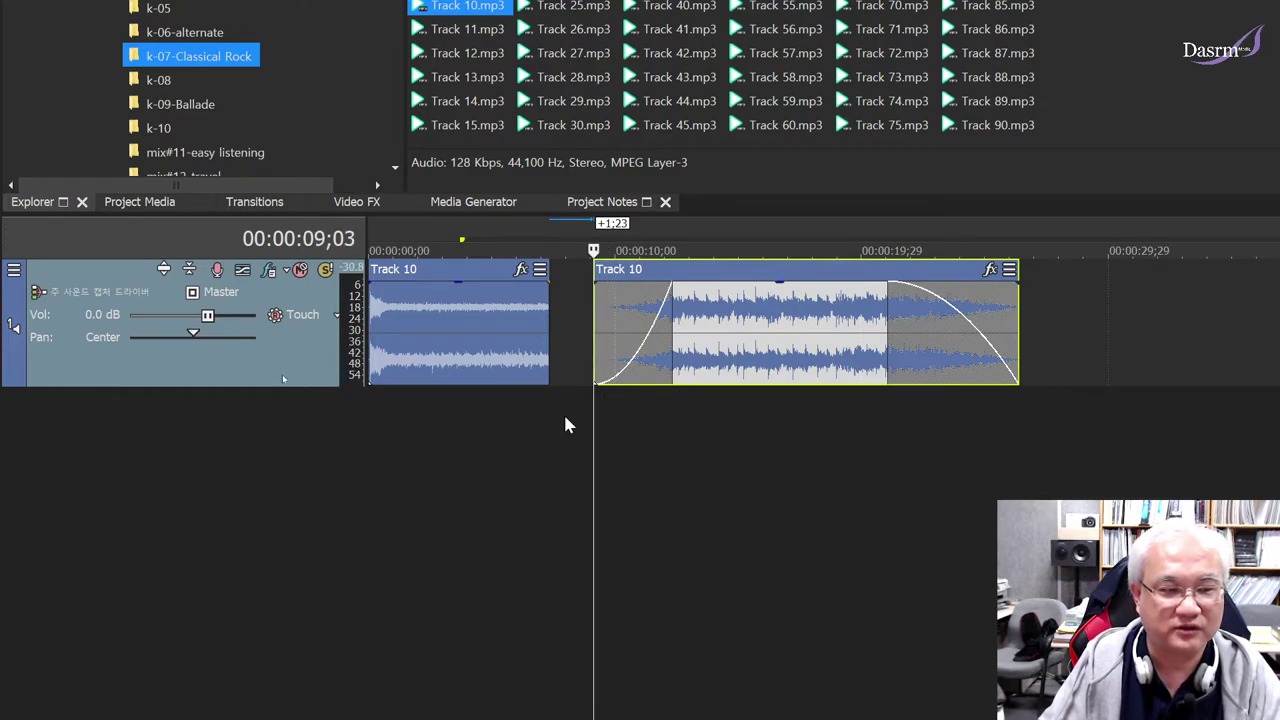
pyautogui.press('space')
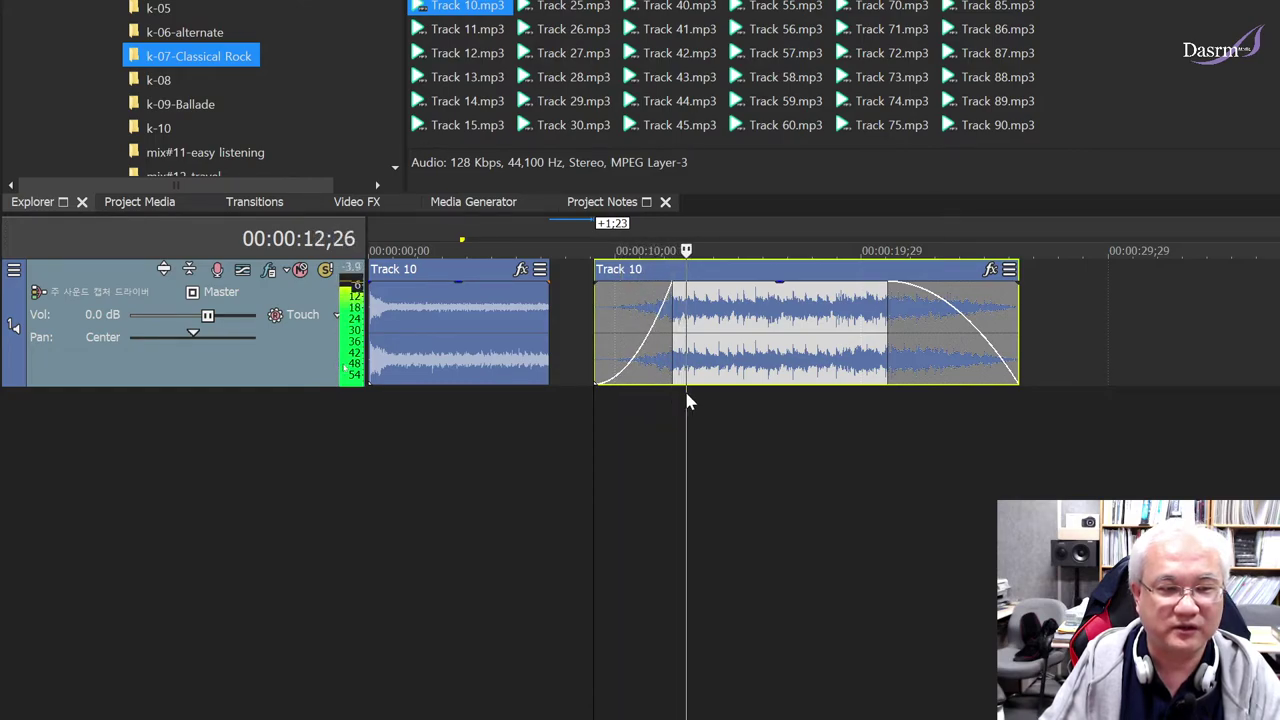
pyautogui.press('space')
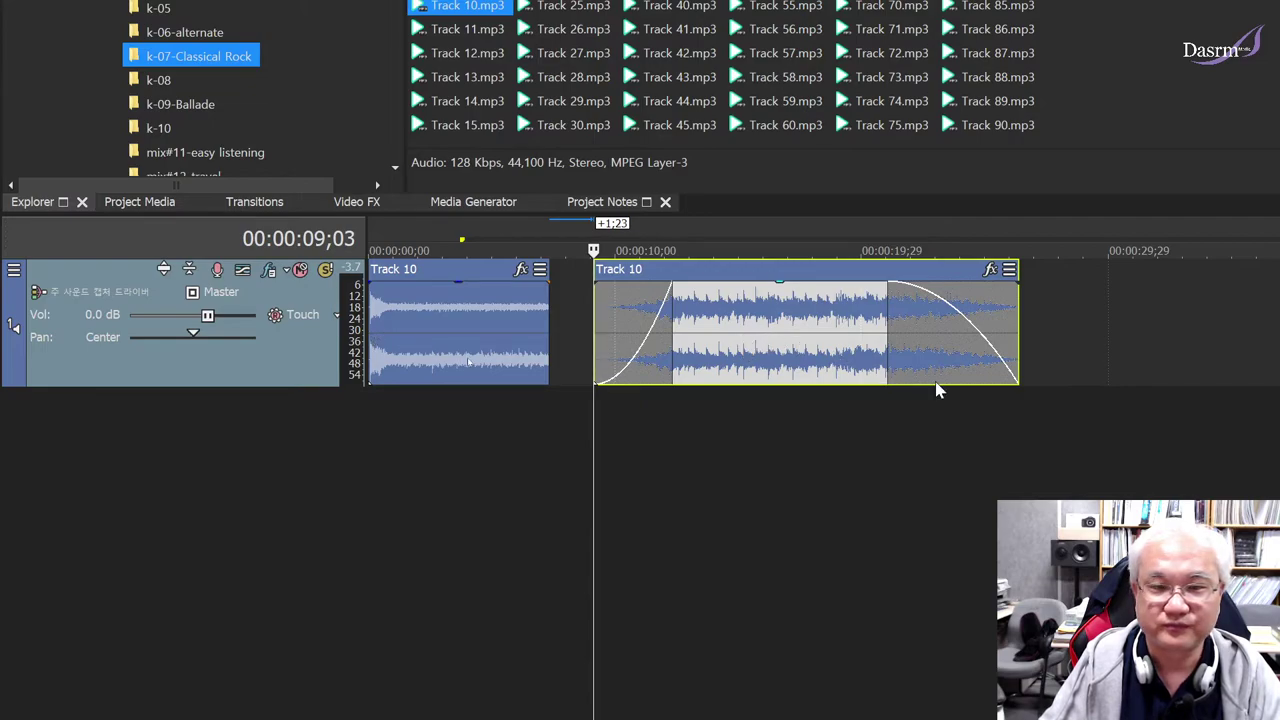
# - Change the second piece's fade-out to the curve that drops quickly at first and shorten the fade-out
pyautogui.click(905, 400)
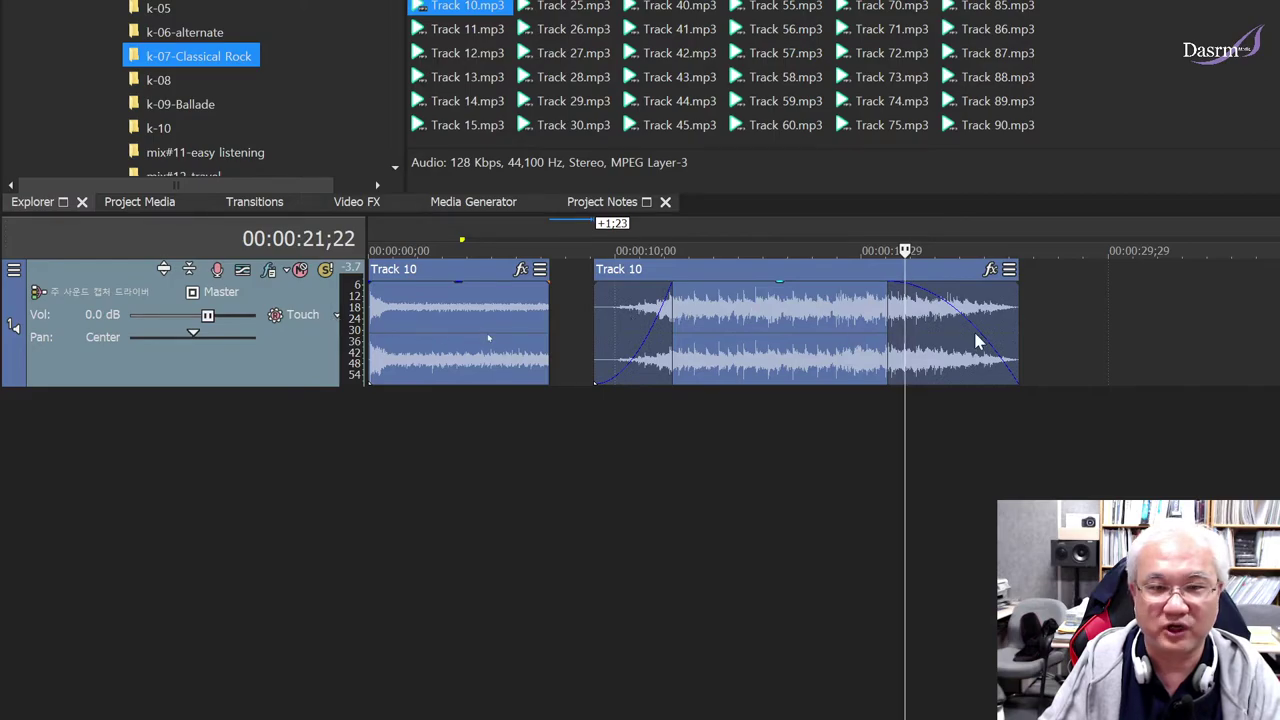
pyautogui.rightClick(906, 290)
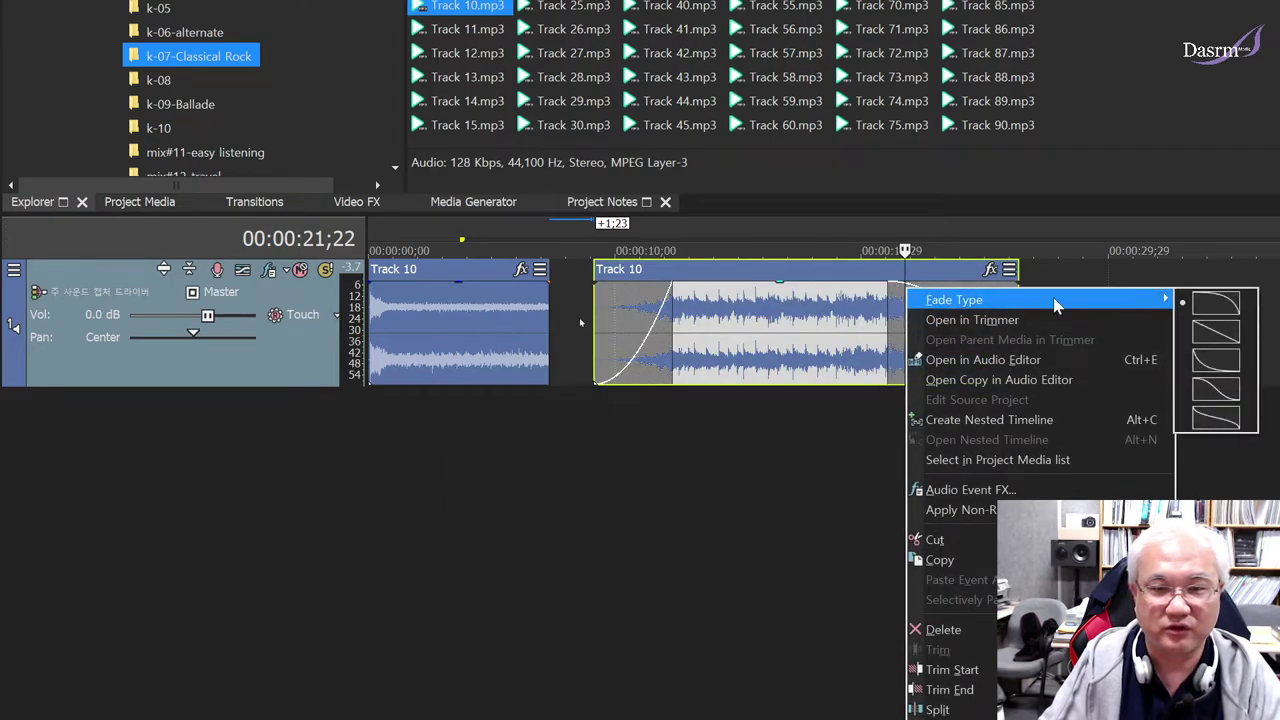
pyautogui.click(1220, 362)
pyautogui.click(820, 420)
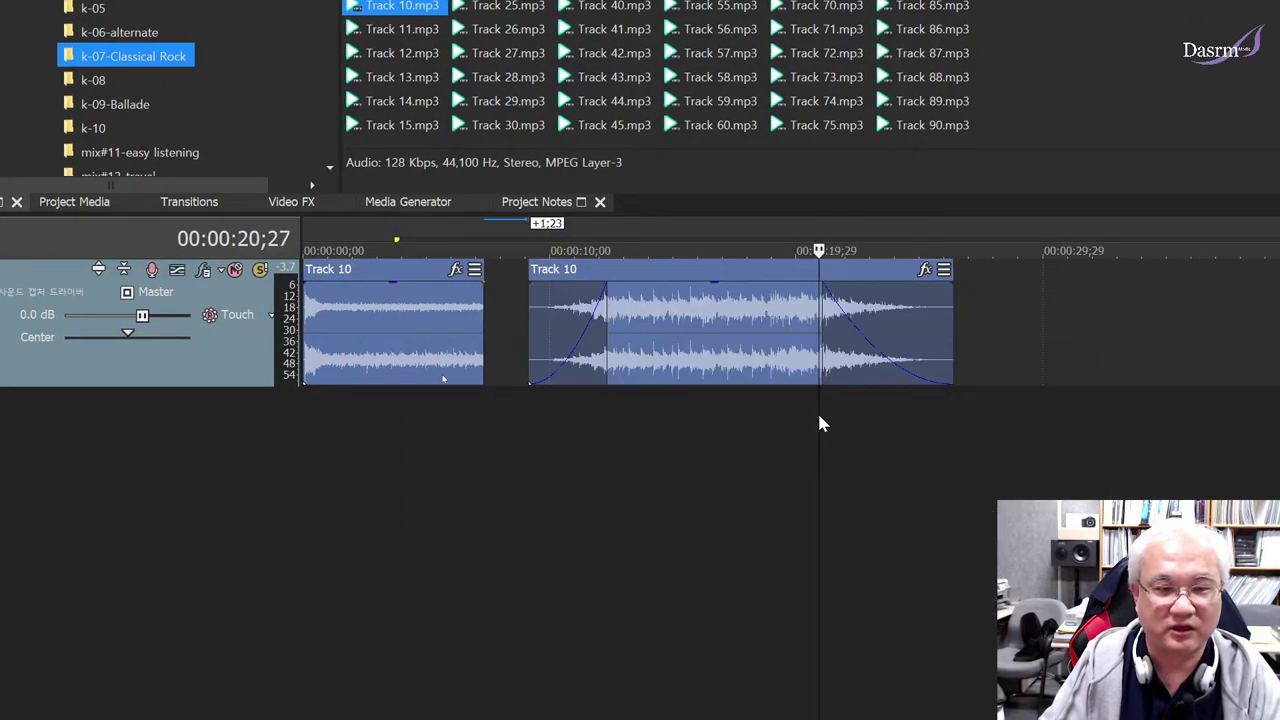
pyautogui.moveTo(823, 337); pyautogui.dragTo(877, 338)
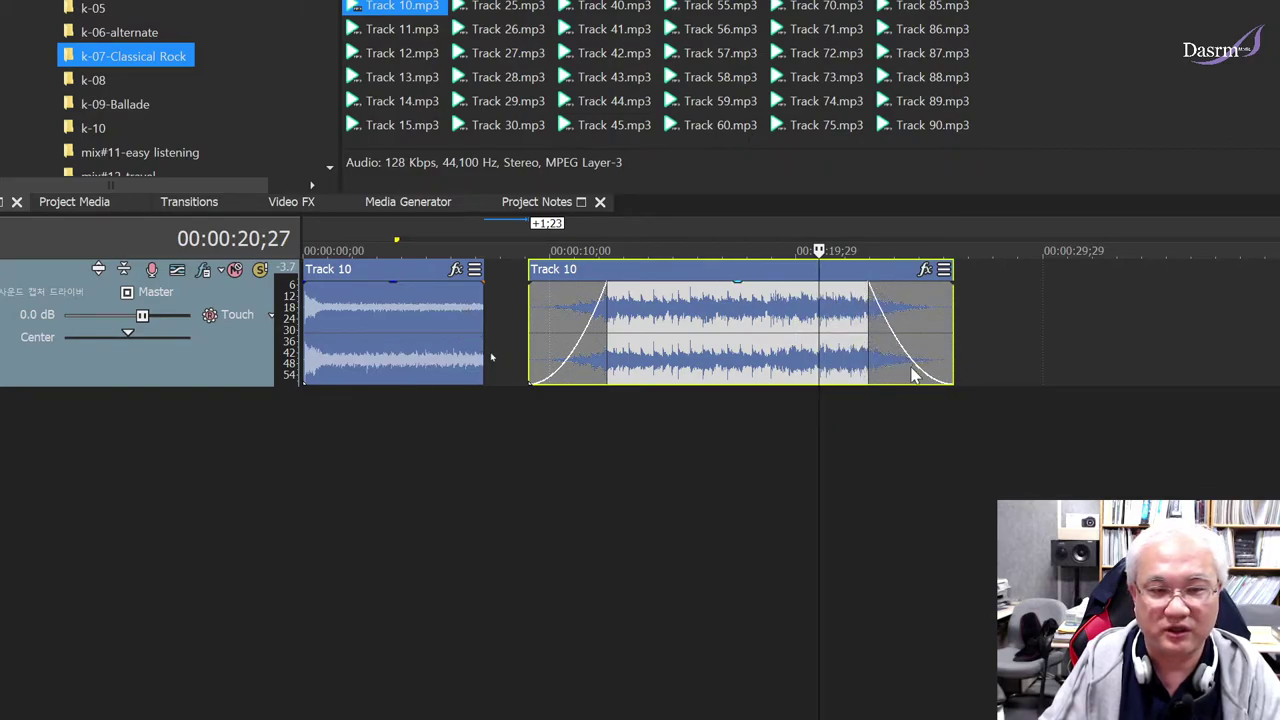
# - Check the second piece's shortened fade-out by placing the cursor along it and playing from just before the fade
pyautogui.click(886, 397)
pyautogui.click(921, 404)
pyautogui.click(928, 404)
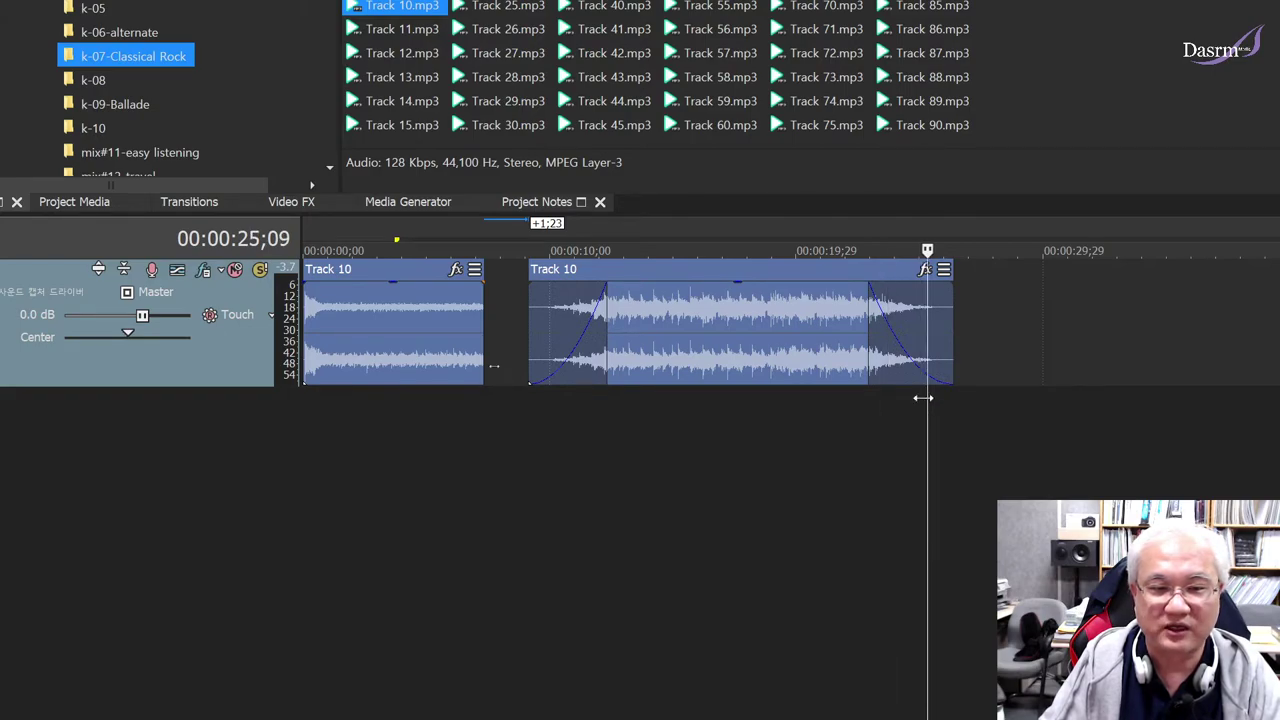
pyautogui.click(848, 398)
pyautogui.press('space')
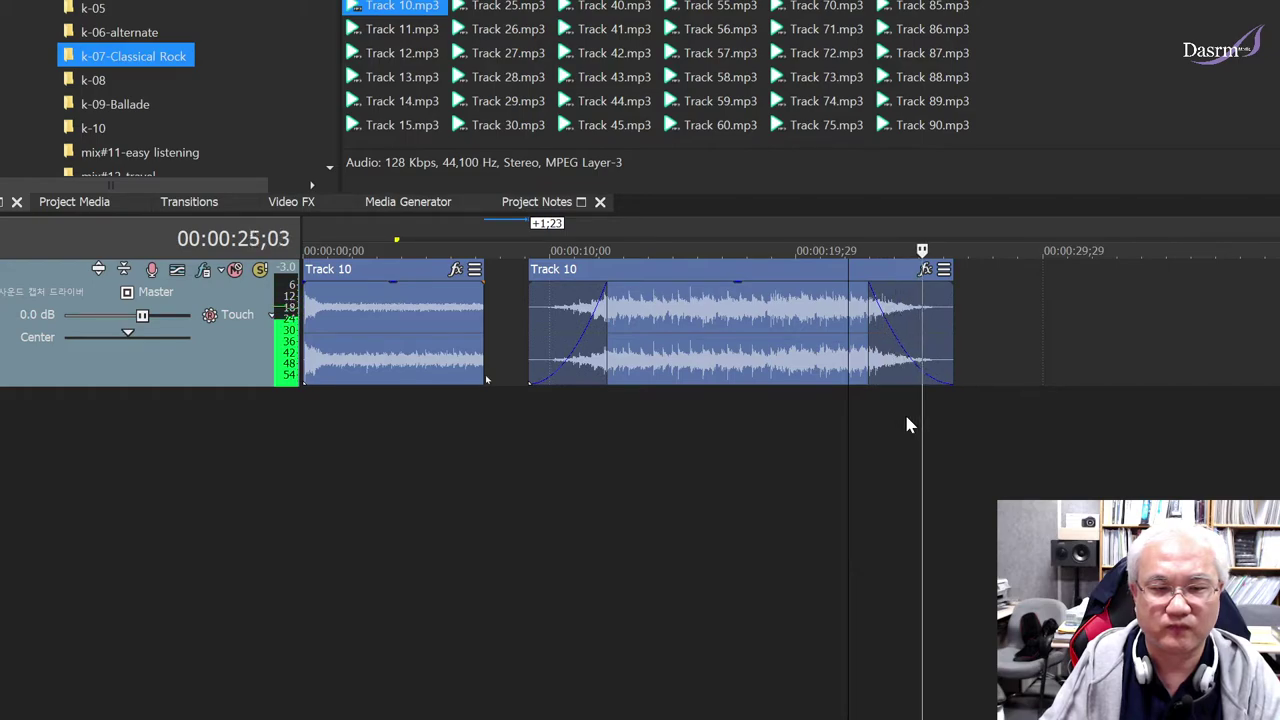
pyautogui.press('space')
pyautogui.click(935, 418)
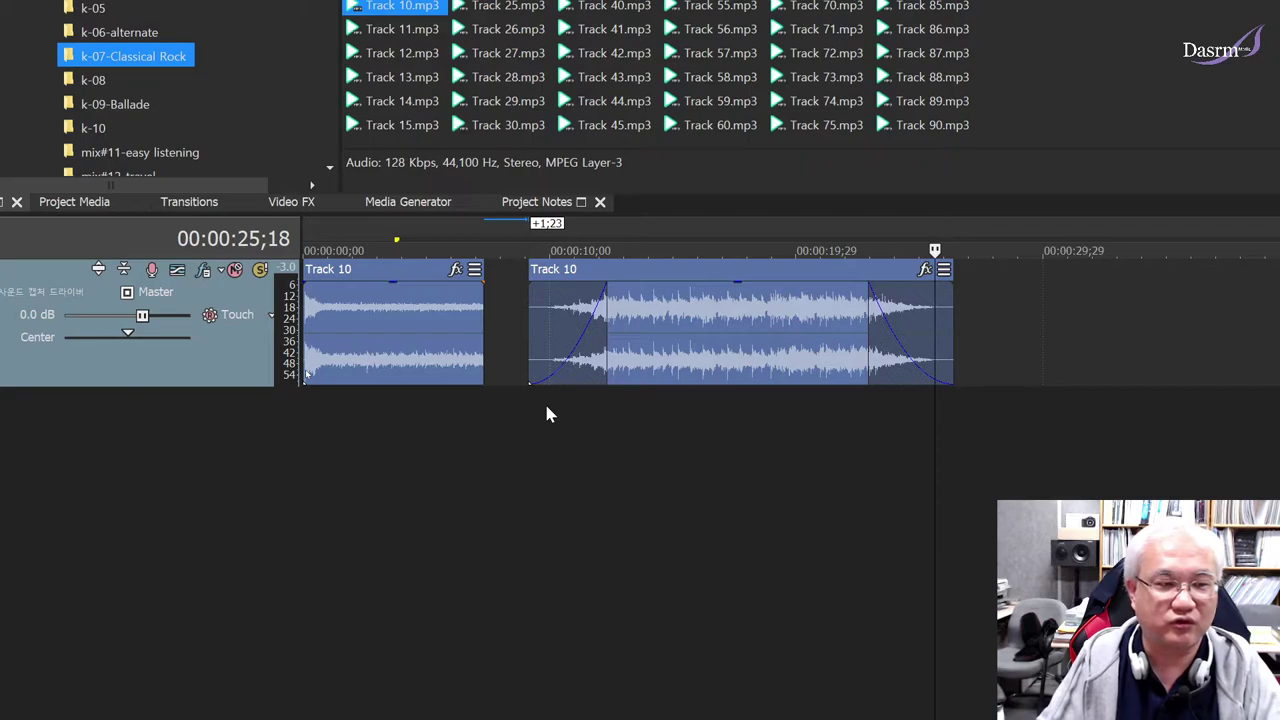
# - Review the second piece from fade-in to fade-out by placing the cursor at points along it, ending at 00:00:10;26
pyautogui.click(546, 414)
pyautogui.click(582, 416)
pyautogui.click(677, 414)
pyautogui.click(815, 422)
pyautogui.click(920, 422)
pyautogui.click(936, 418)
pyautogui.click(571, 418)
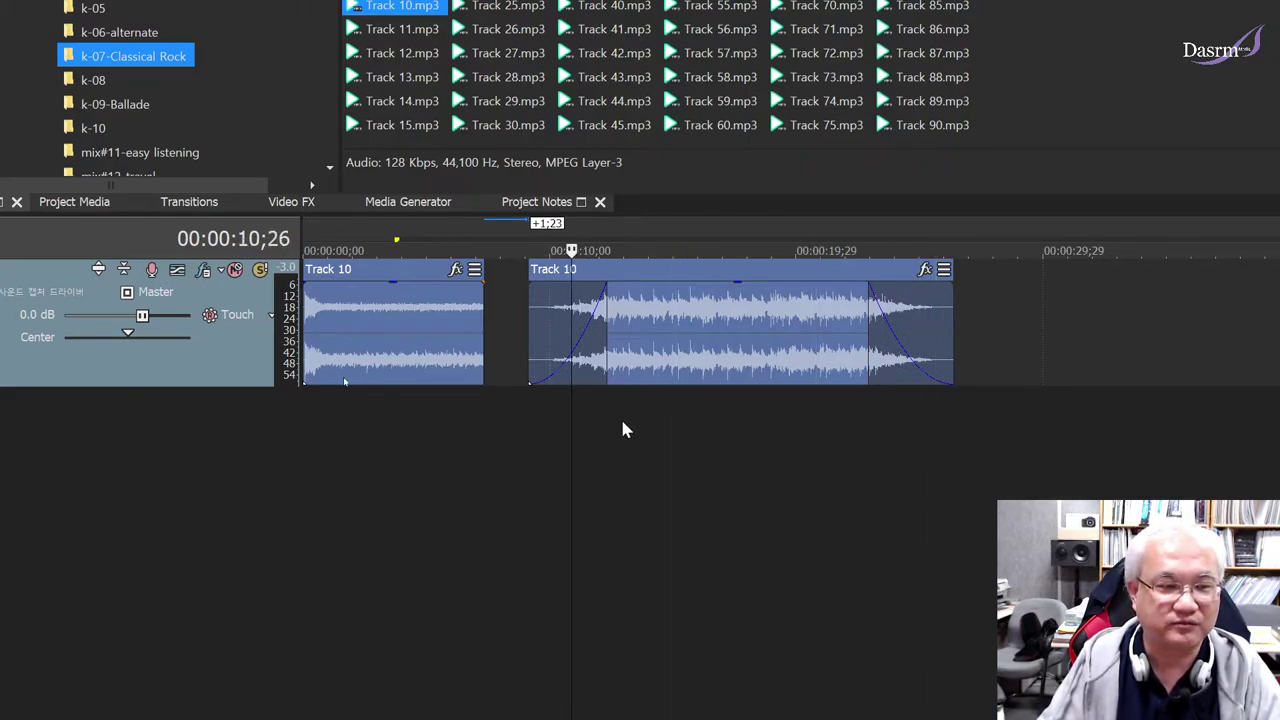
# - Try adjusting the second Track 10 piece's event gain, checking the level by playback from 00:00:11;21
pyautogui.click(722, 327)
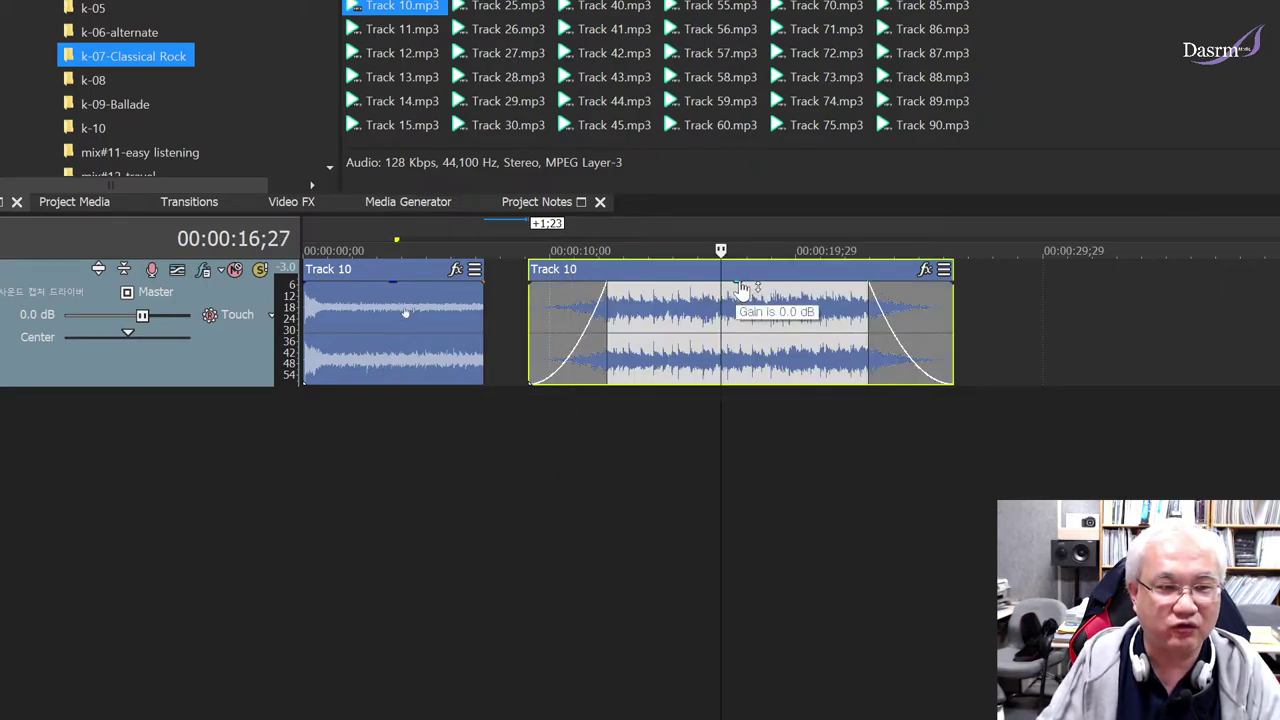
pyautogui.moveTo(740, 292)
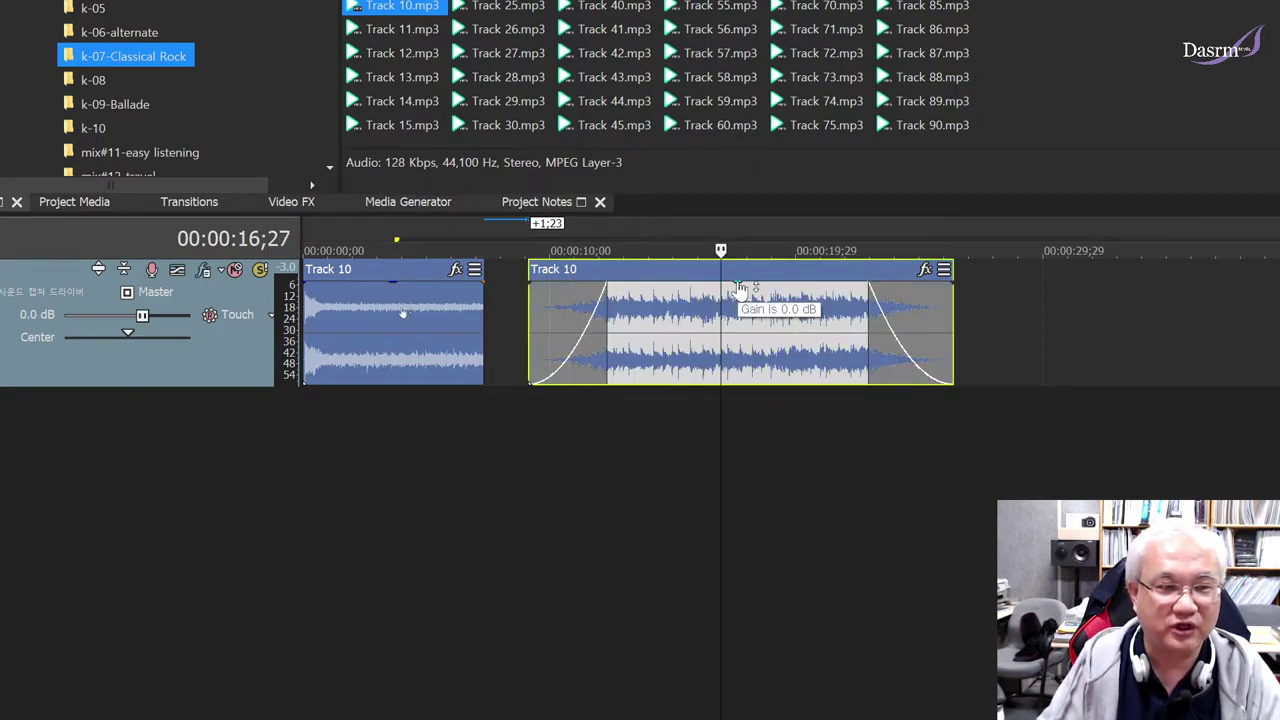
pyautogui.moveTo(740, 302)
pyautogui.mouseDown()
pyautogui.moveTo(742, 372)
pyautogui.moveTo(752, 287)
pyautogui.moveTo(740, 288)
pyautogui.mouseUp()
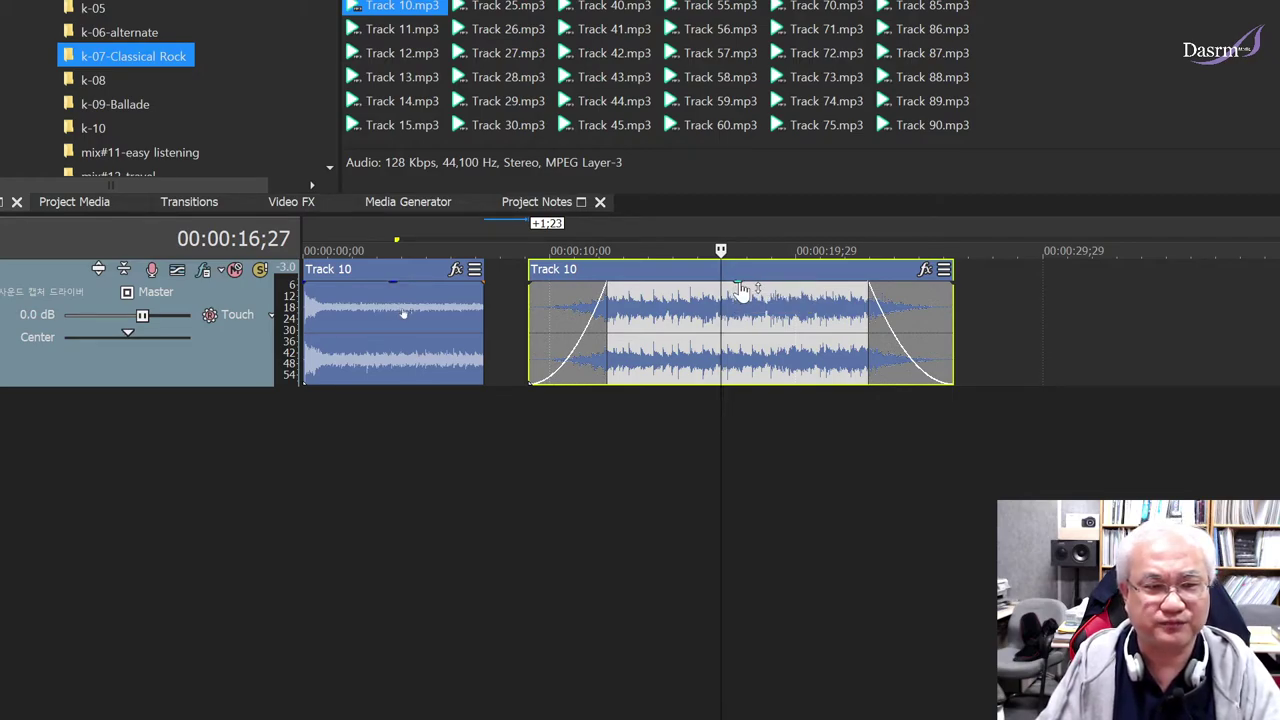
pyautogui.moveTo(740, 288)
pyautogui.mouseDown()
pyautogui.moveTo(743, 276)
pyautogui.moveTo(751, 387)
pyautogui.moveTo(752, 283)
pyautogui.mouseUp()
pyautogui.click(593, 420)
pyautogui.press('space')
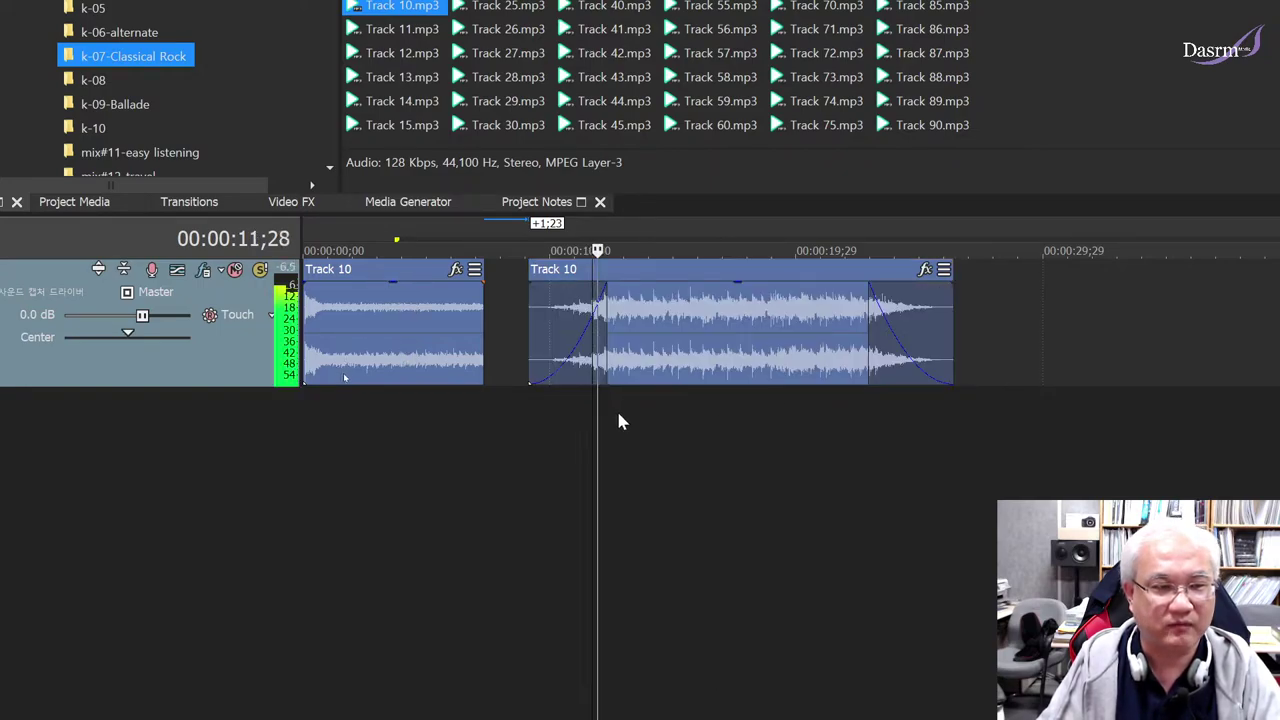
pyautogui.press('space')
pyautogui.moveTo(739, 291)
pyautogui.mouseDown()
pyautogui.moveTo(740, 333)
pyautogui.moveTo(740, 283)
pyautogui.mouseUp()
pyautogui.press('space')
pyautogui.press('space')
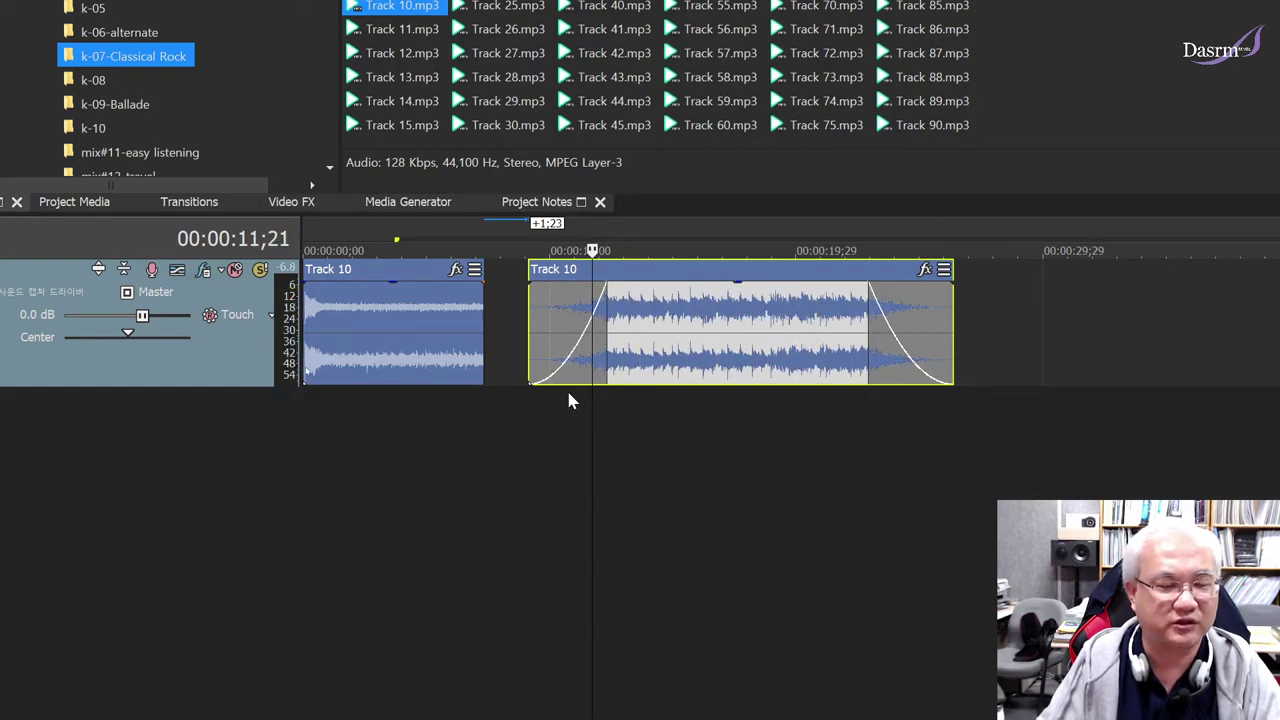
# - Move the second Track 10 piece 4;22 earlier so it overlaps the first piece with a 2;28 crossfade
pyautogui.click(435, 416)
pyautogui.scroll(-2, 435, 418)
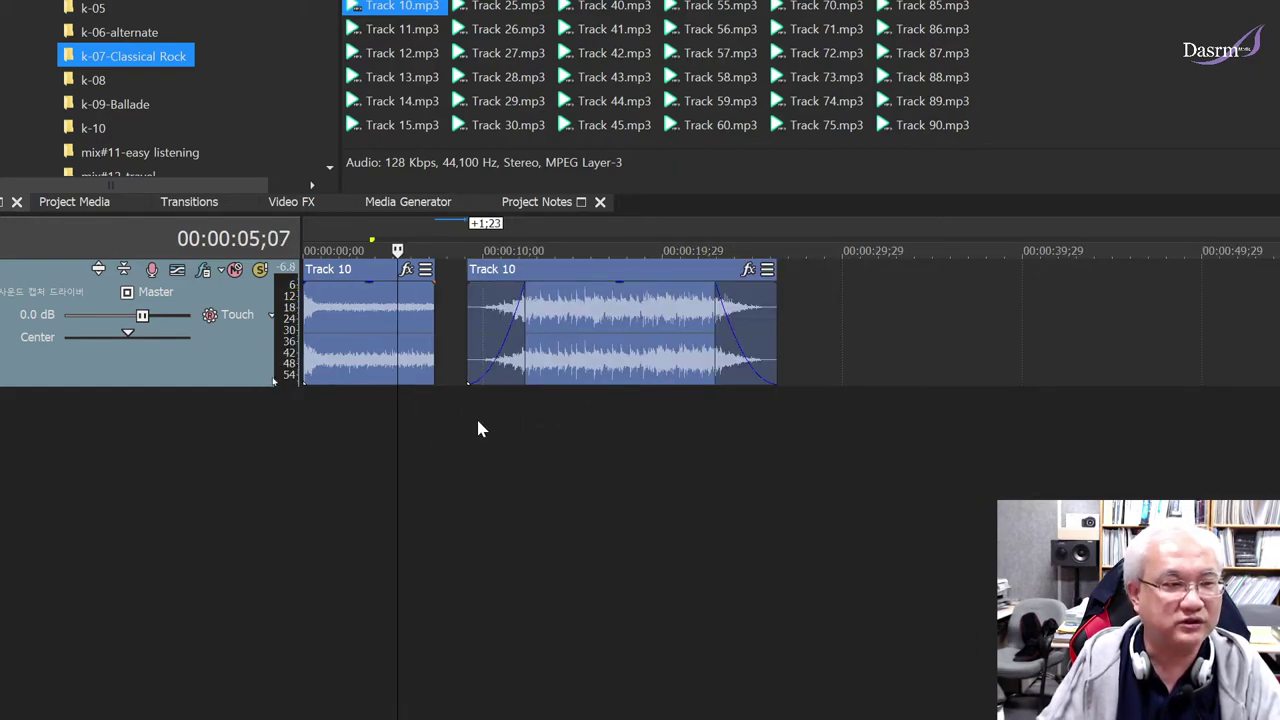
pyautogui.click(481, 428)
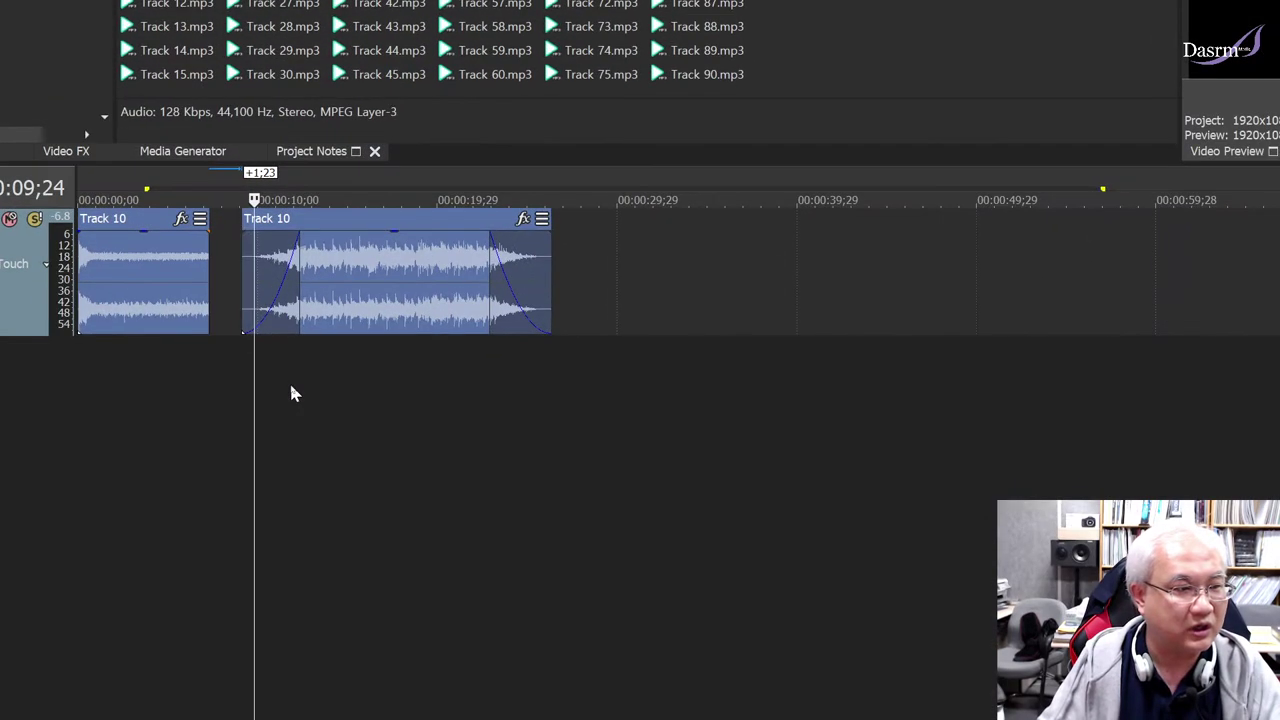
pyautogui.click(384, 277)
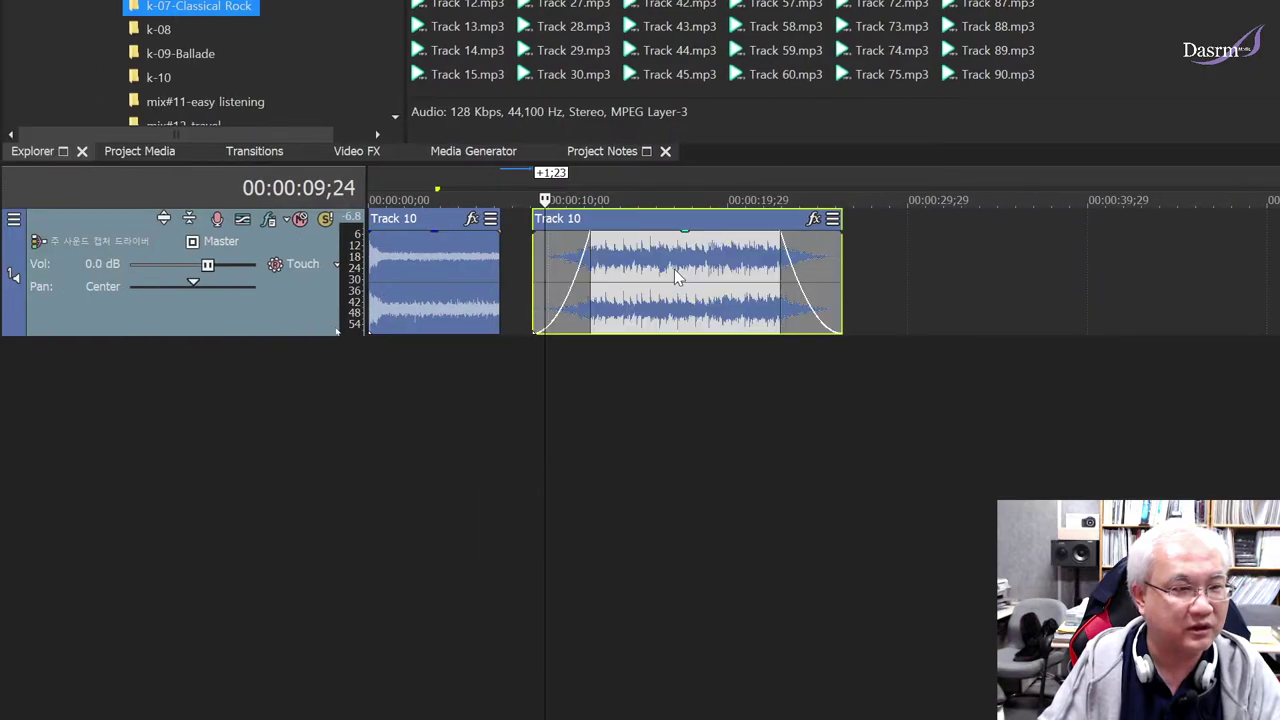
pyautogui.moveTo(675, 277); pyautogui.dragTo(589, 289)
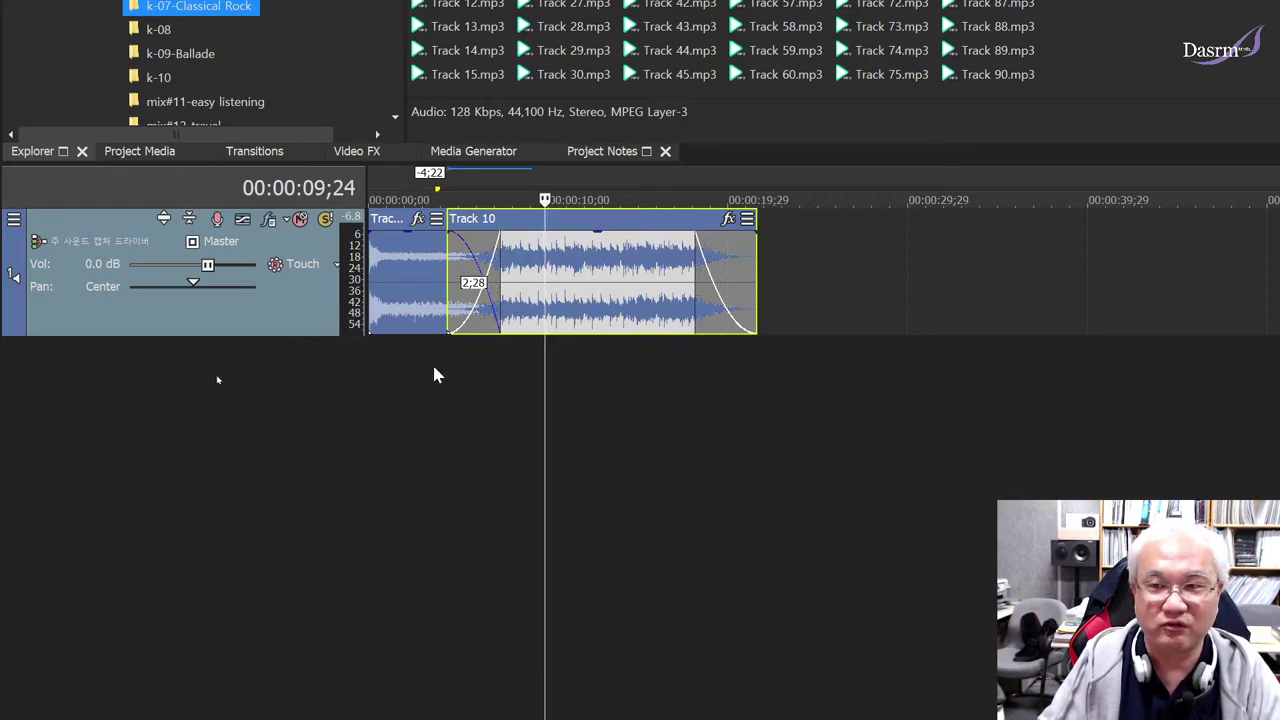
# - Listen to the crossfade from 00:00:02;21 and check the Automatic Crossfades option
pyautogui.click(431, 370)
pyautogui.click(417, 376)
pyautogui.press('space')
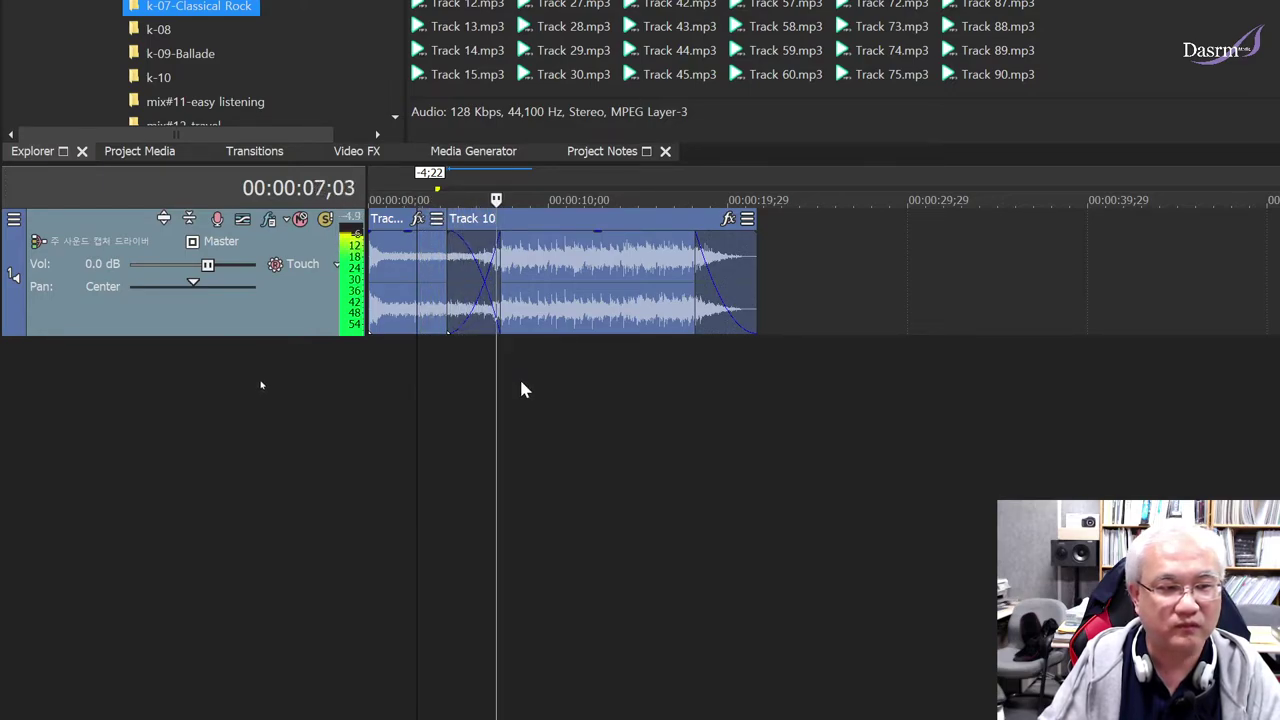
pyautogui.press('space')
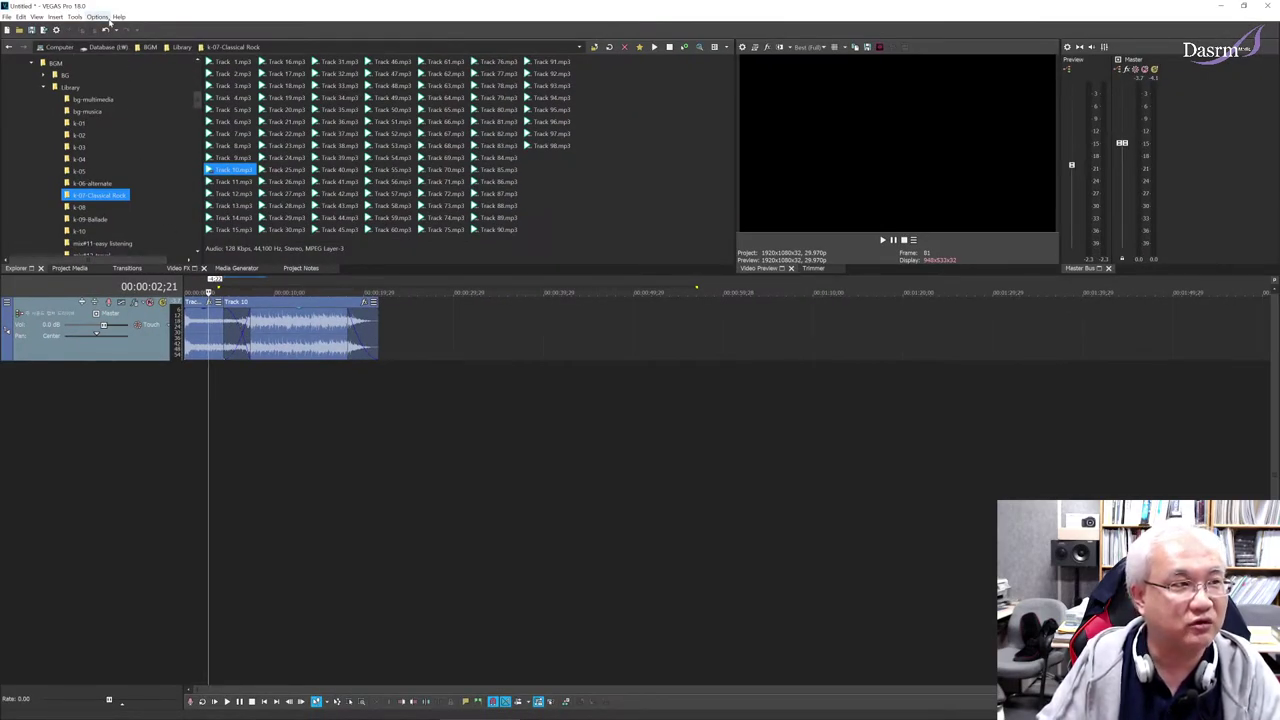
pyautogui.click(98, 17)
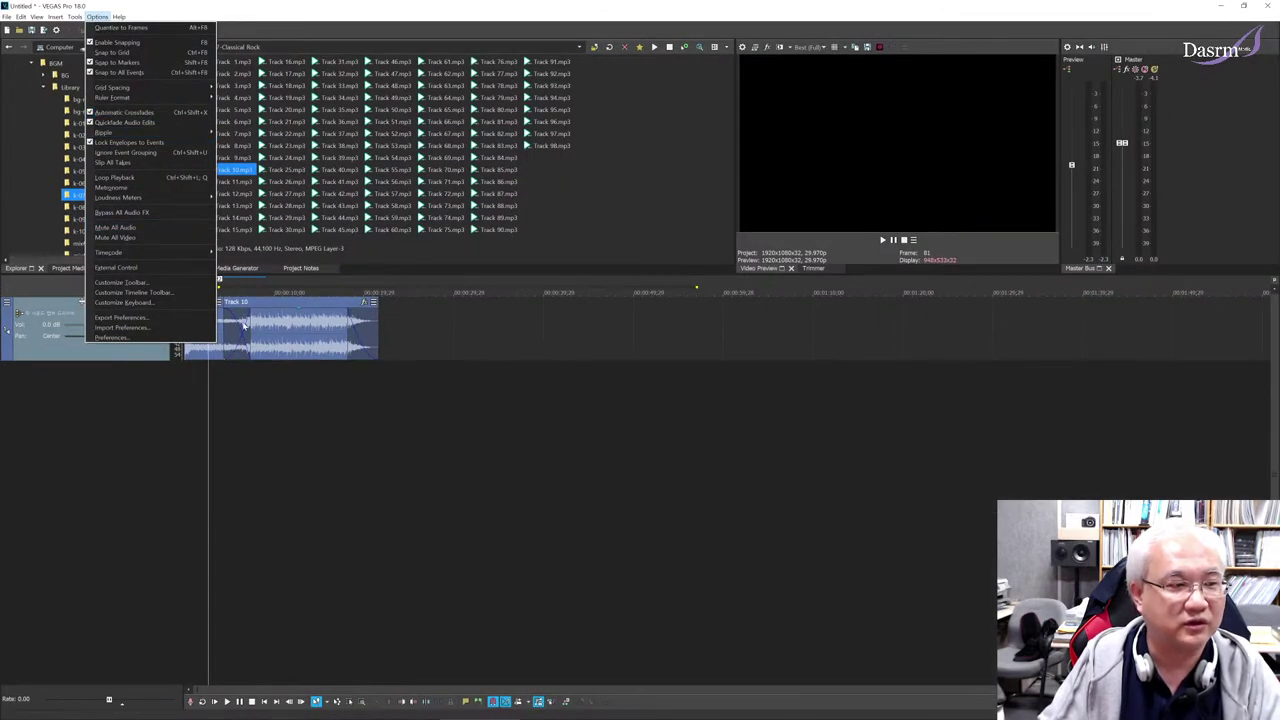
pyautogui.click(442, 719)
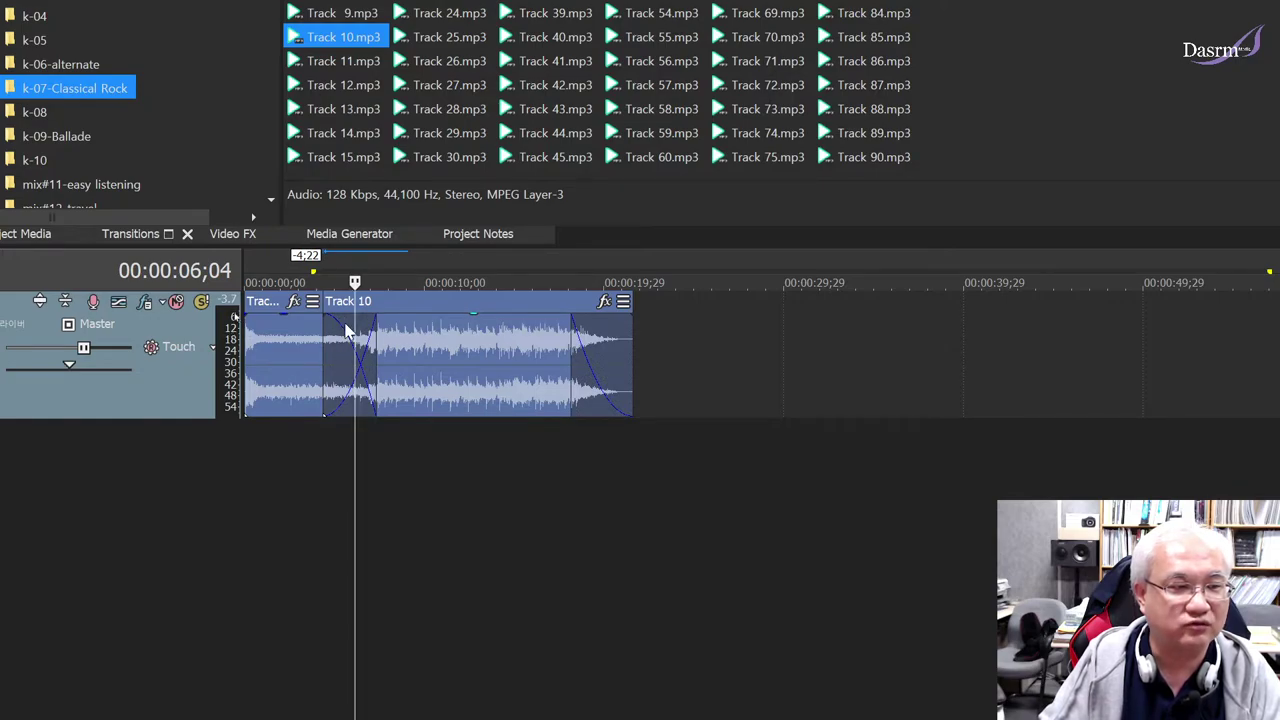
# - Change the crossfade between the two Track 10 pieces to a curve pair with a linear fade-in
pyautogui.rightClick(345, 332)
pyautogui.moveTo(410, 338)
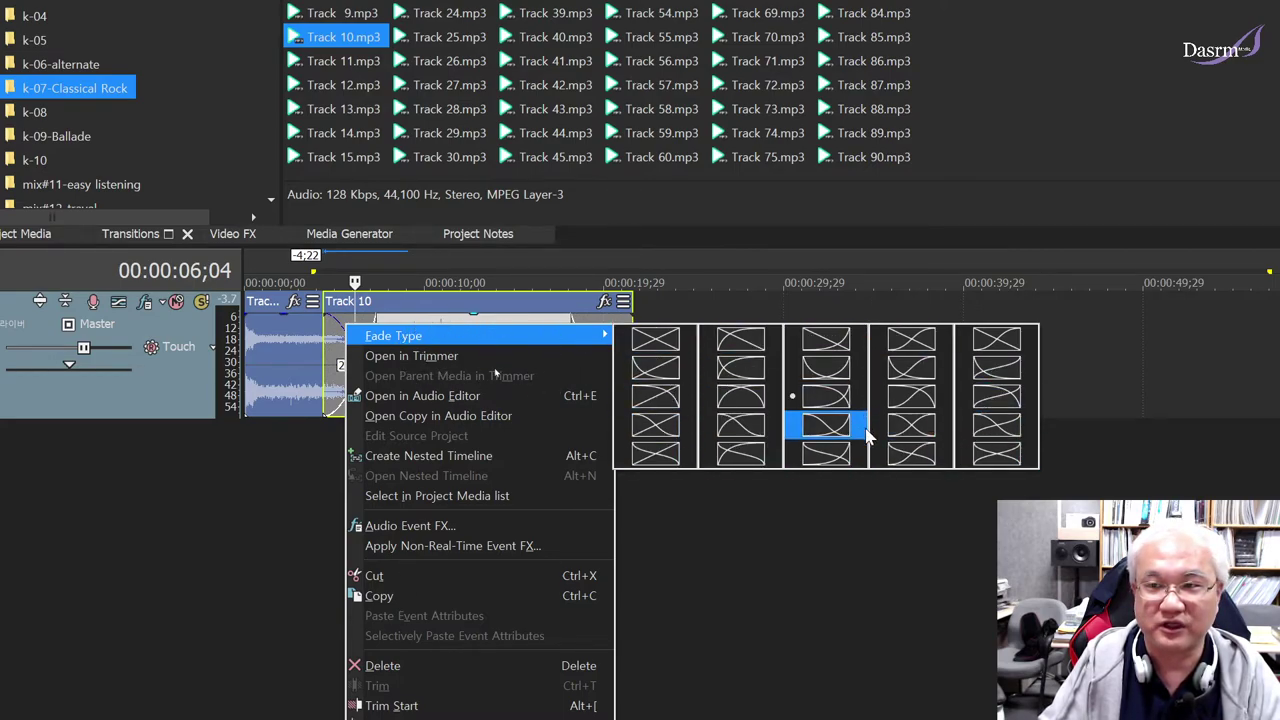
pyautogui.click(663, 343)
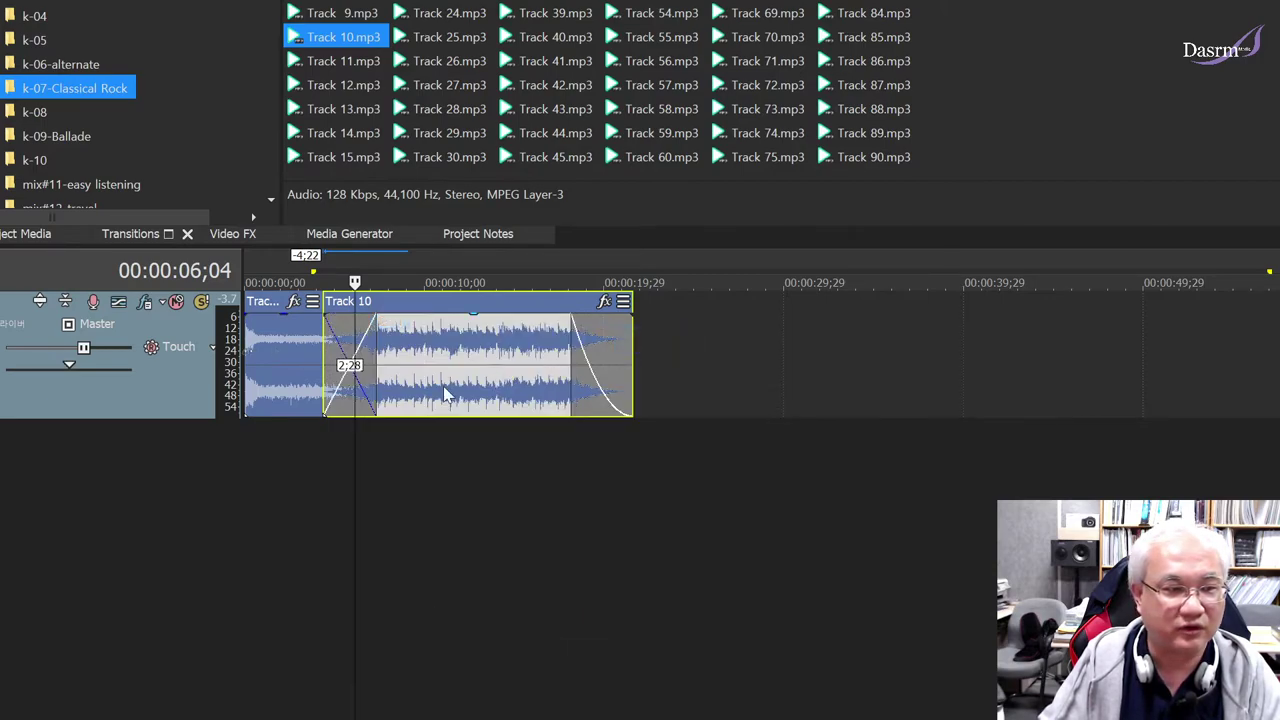
# - Listen to the crossfade between the two Track 10 pieces from 00:00:03;23
pyautogui.click(310, 427)
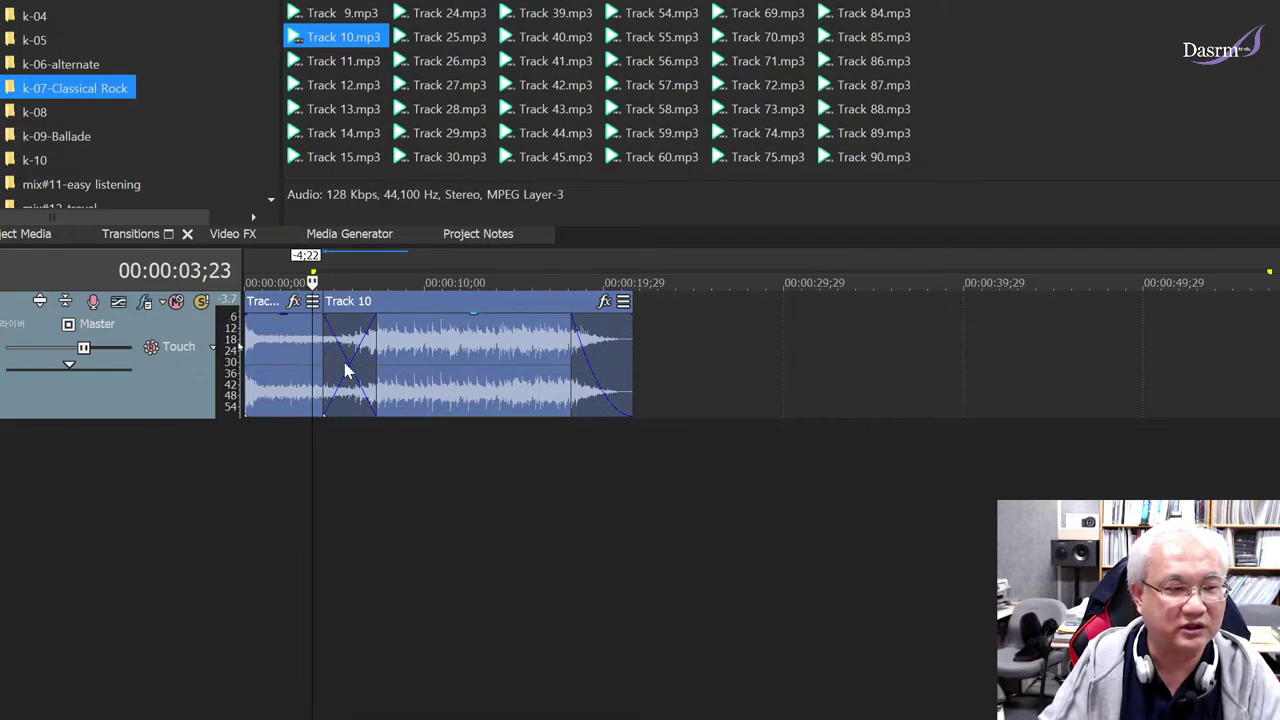
pyautogui.press('space')
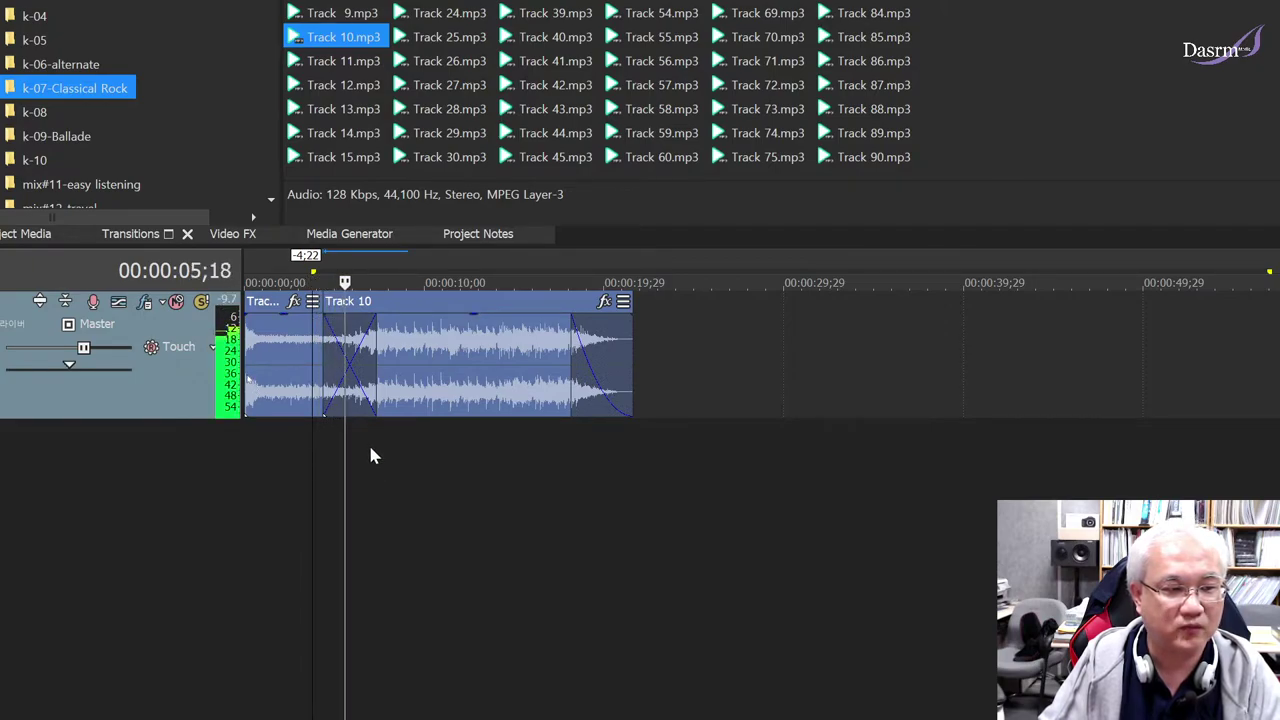
pyautogui.press('space')
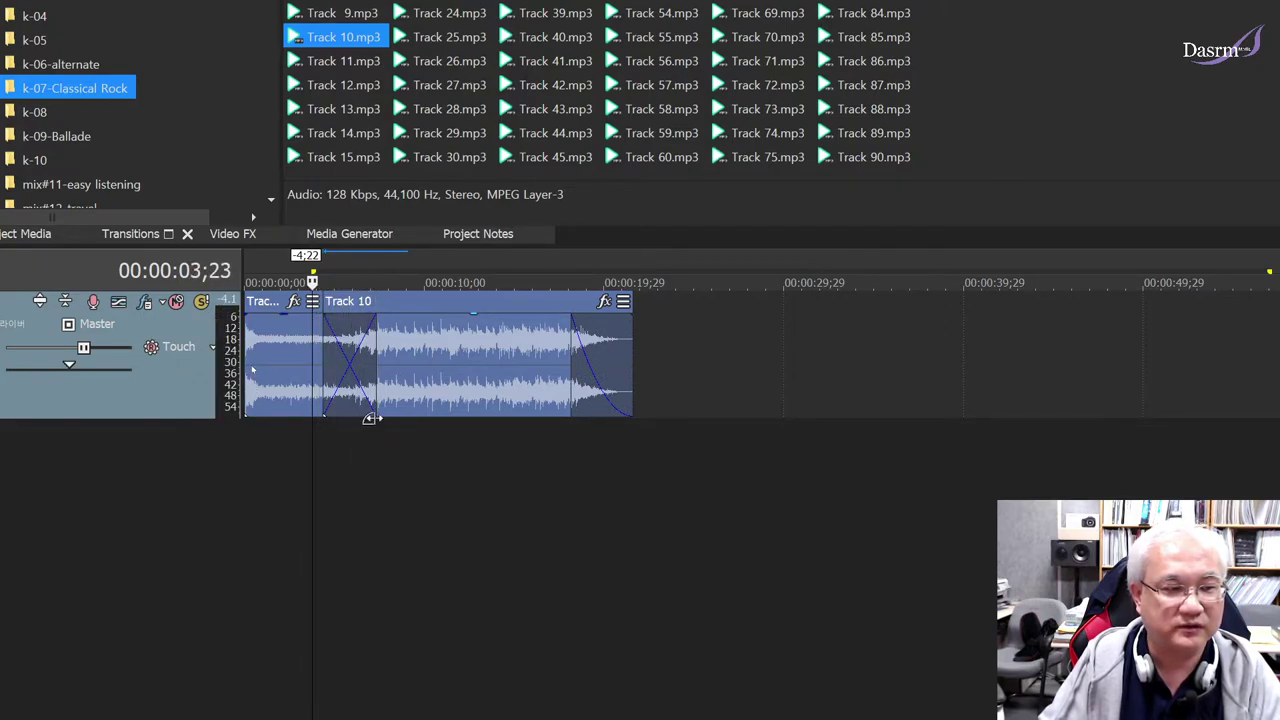
# - Change the Track 10 crossfade to a curve pair with a slow-starting fade-in and fast-dropping fade-out, and play it from 00:00:03;23
pyautogui.click(358, 332)
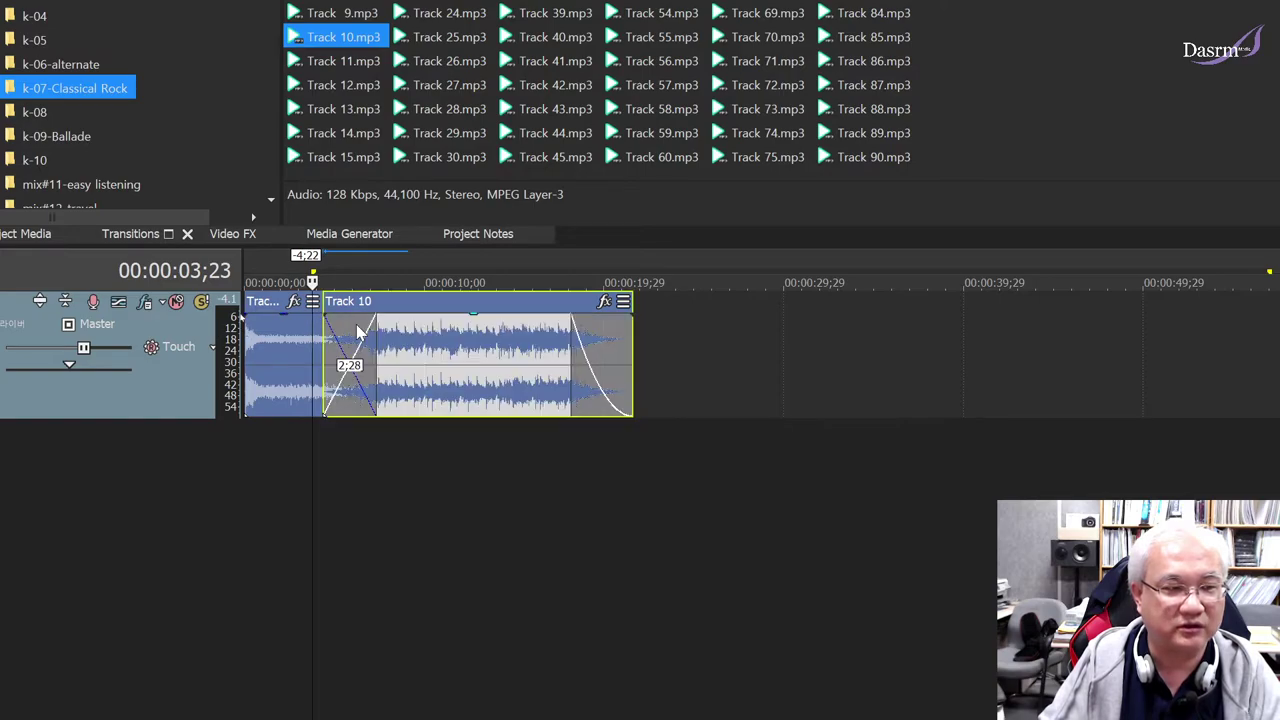
pyautogui.rightClick(358, 332)
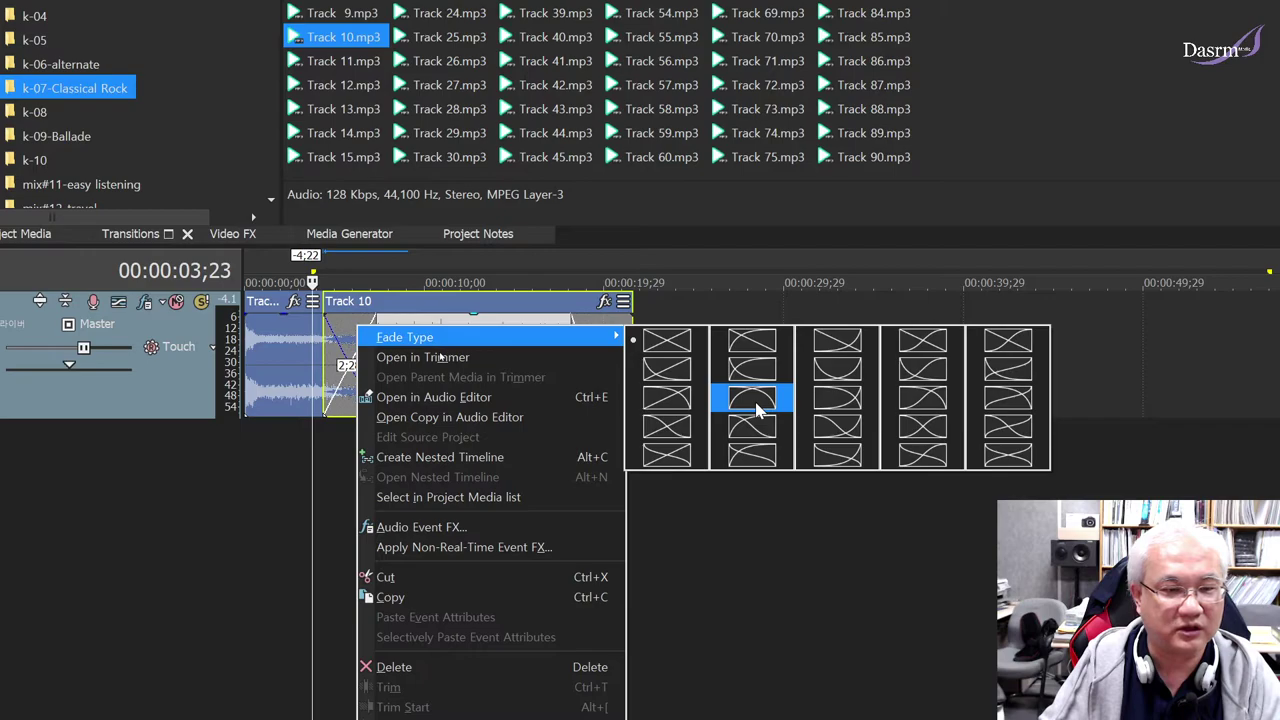
pyautogui.click(835, 373)
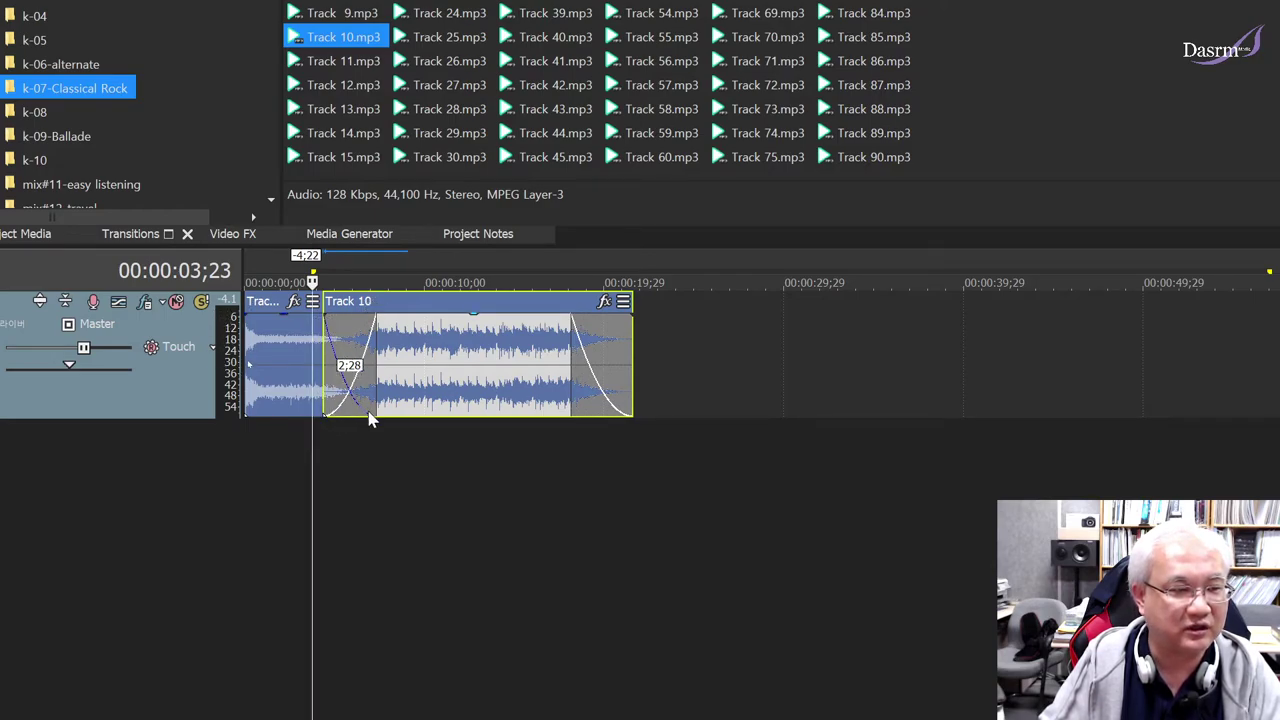
pyautogui.press('space')
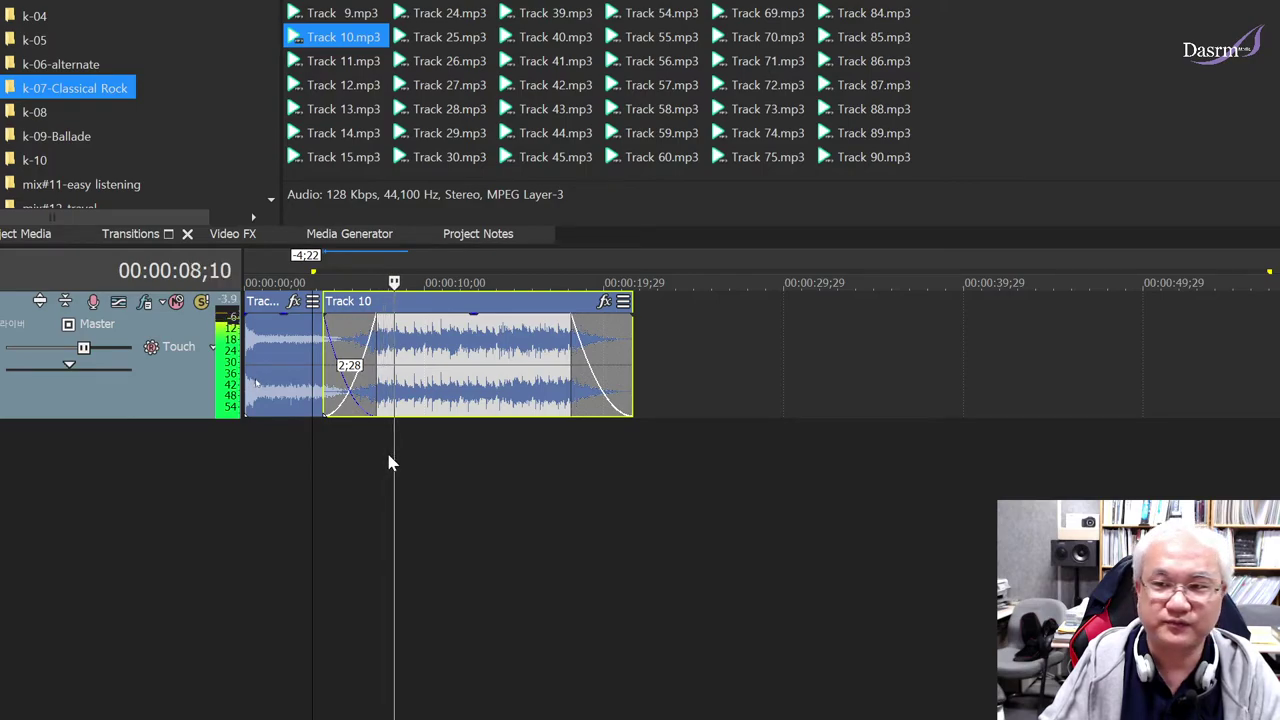
pyautogui.press('space')
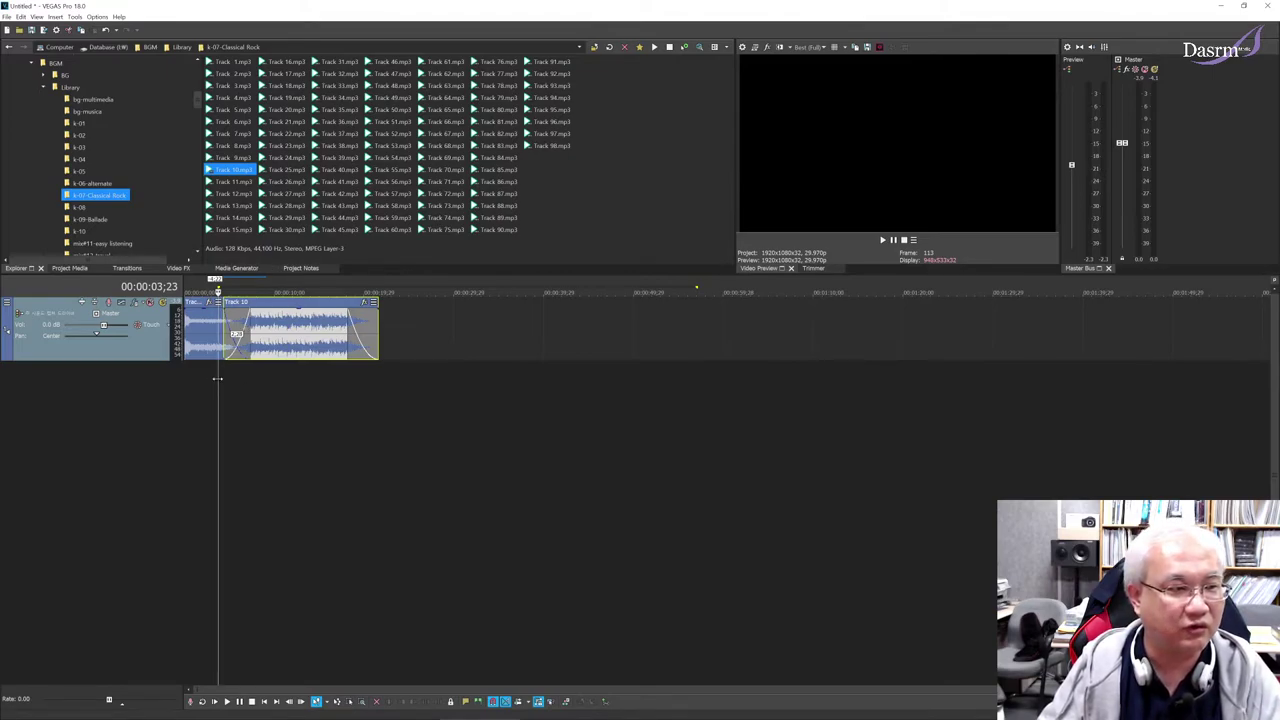
pyautogui.hotkey('ctrl', 'z')
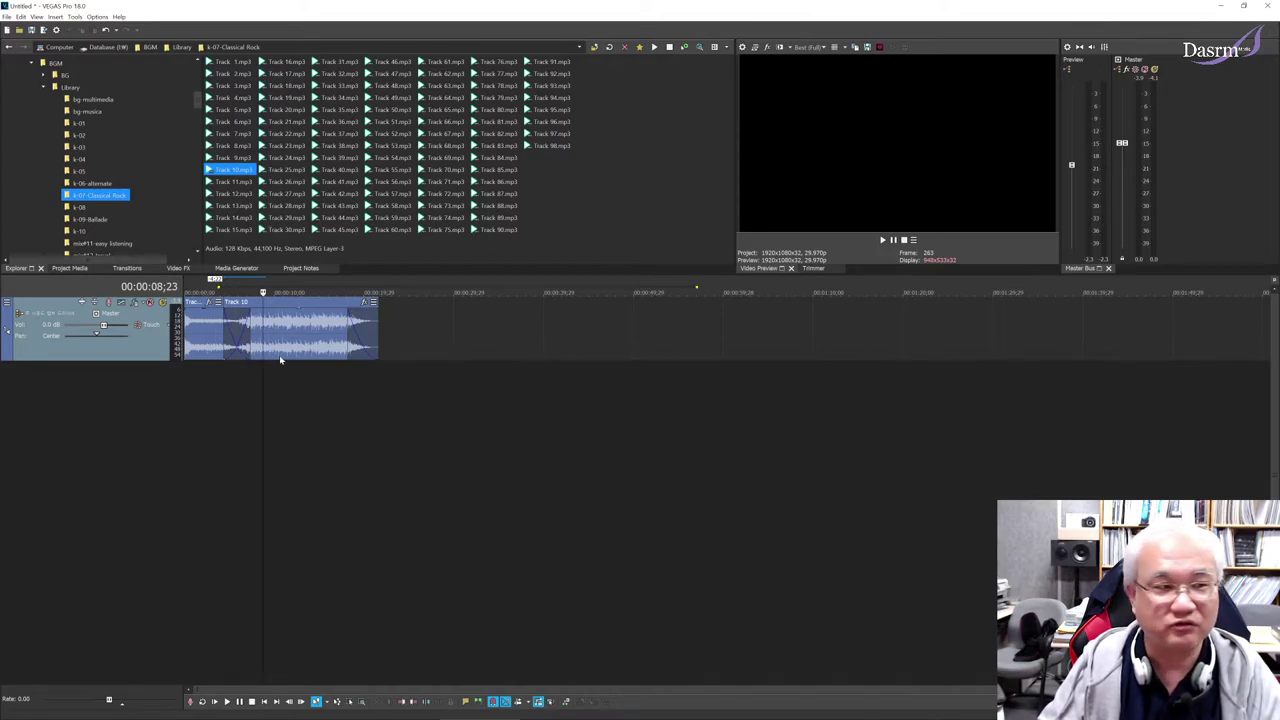
# - Try to add the 265_IB_HD.mov clip from the HD Background folder to the timeline
pyautogui.moveTo(197, 101); pyautogui.dragTo(199, 216)
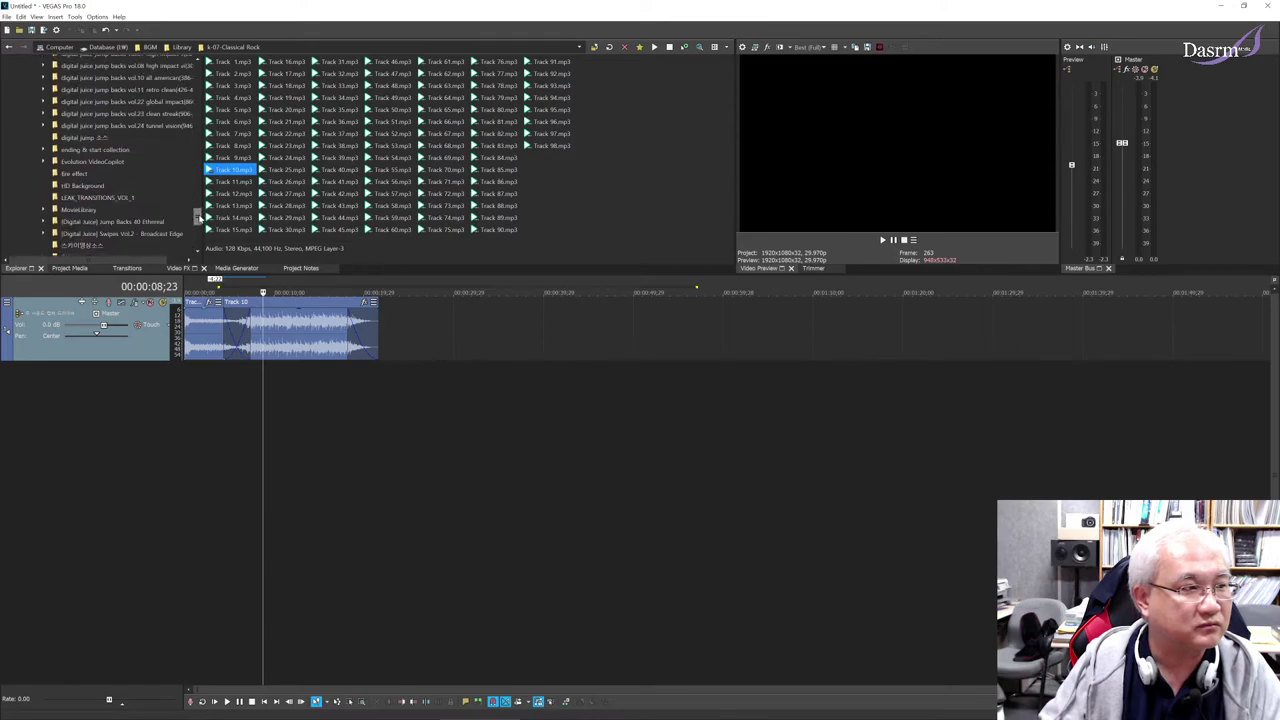
pyautogui.click(92, 186)
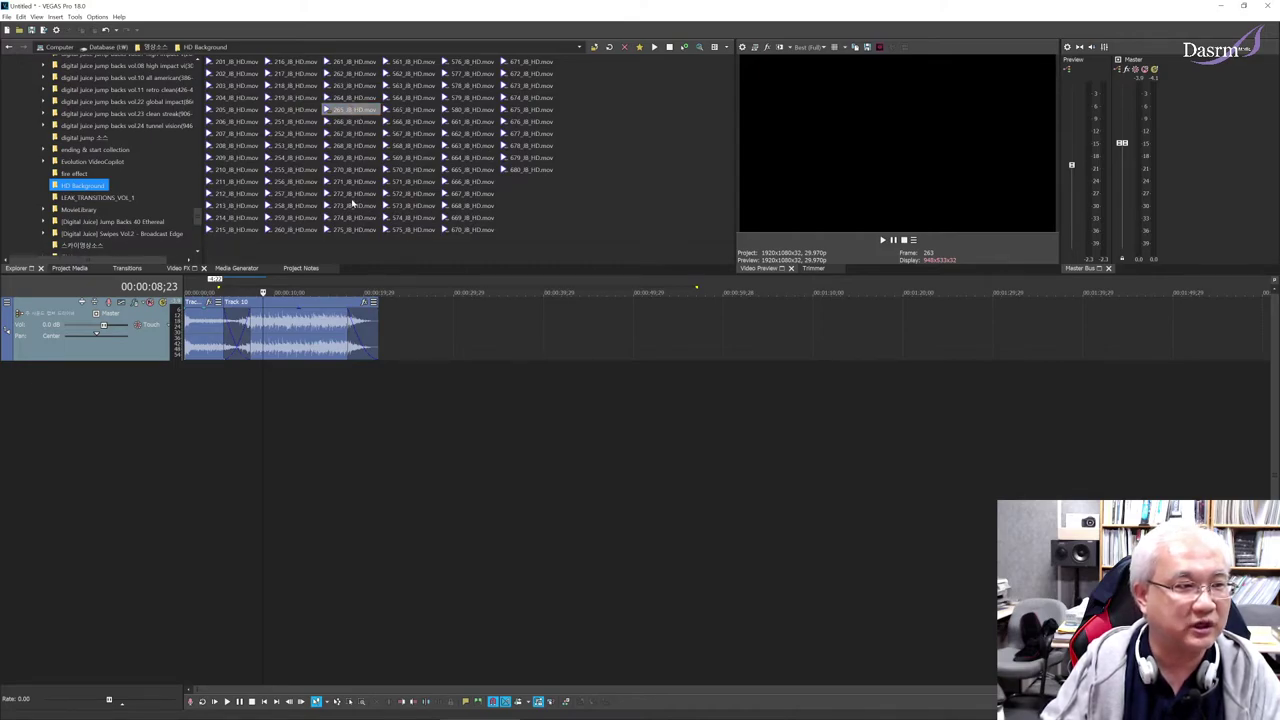
pyautogui.moveTo(350, 109); pyautogui.dragTo(362, 357)
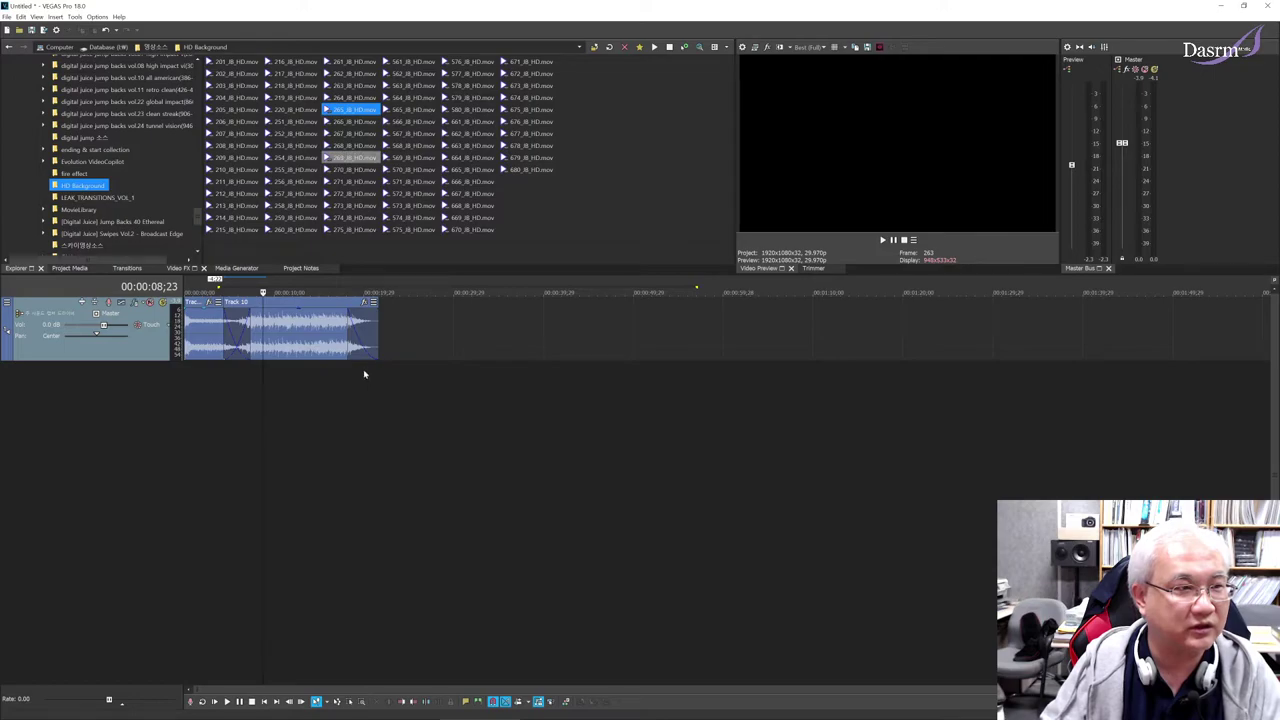
pyautogui.click(364, 98)
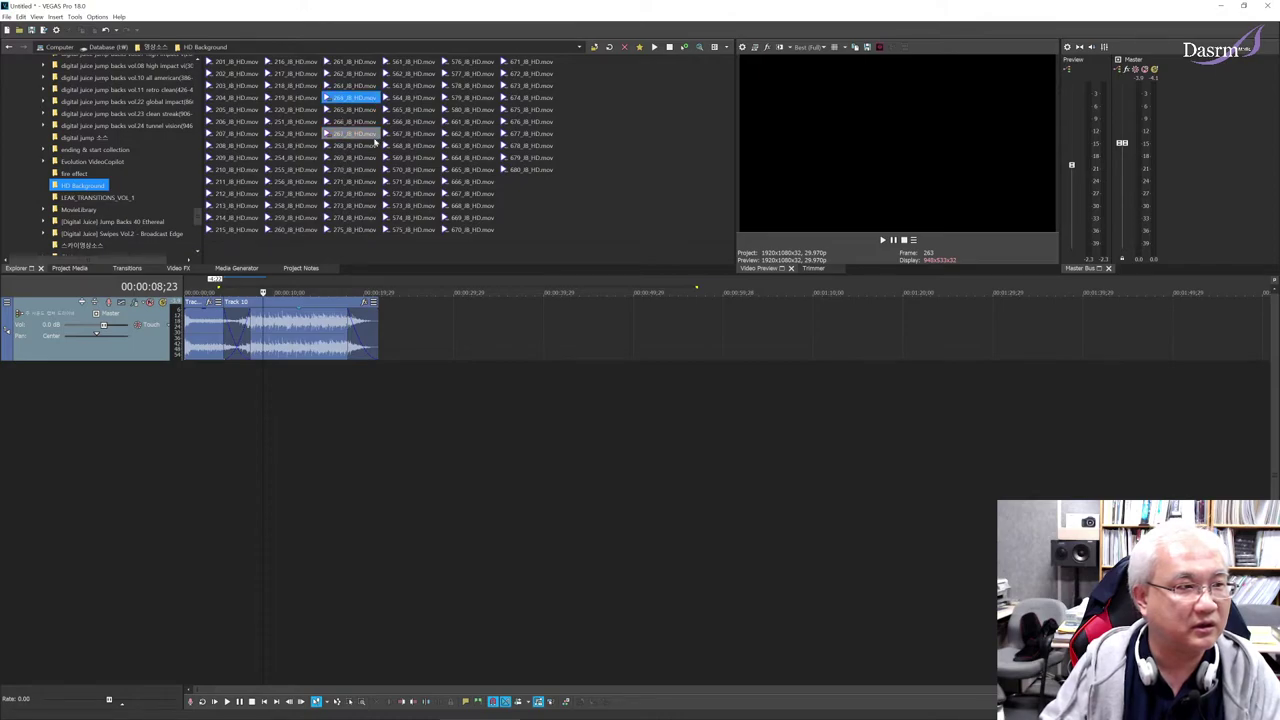
pyautogui.click(537, 206)
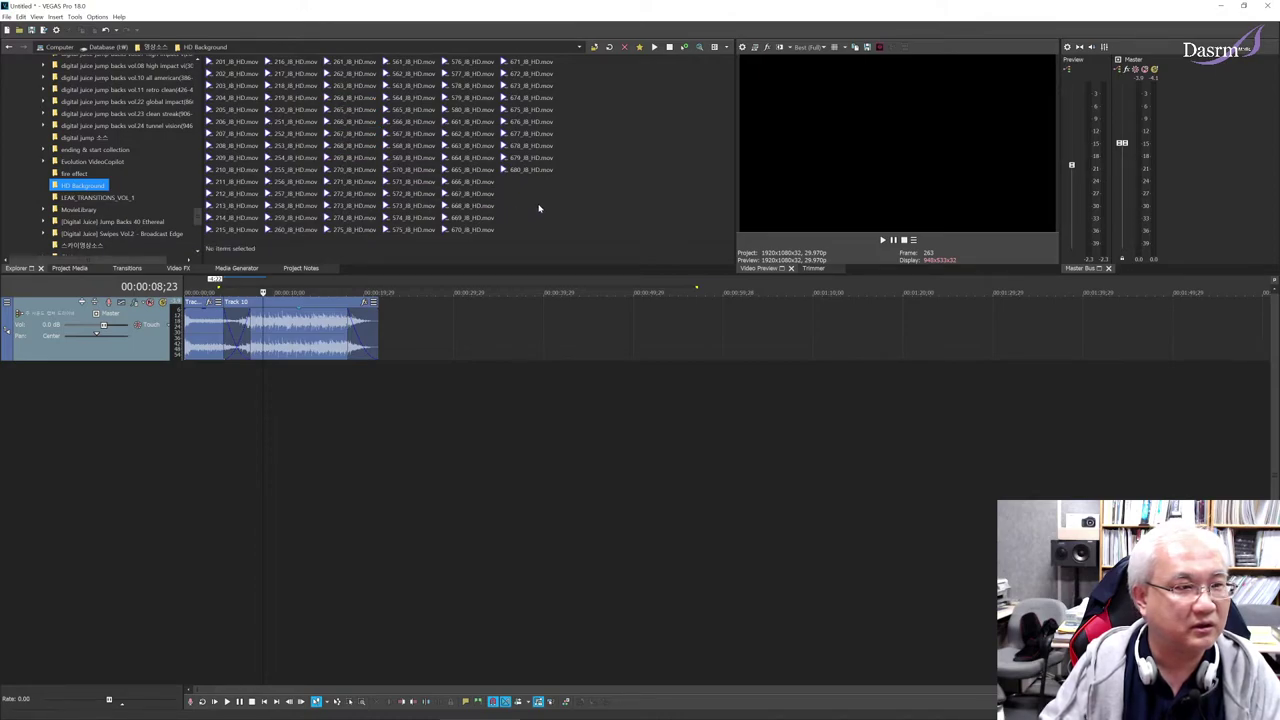
pyautogui.click(377, 112)
pyautogui.click(352, 98)
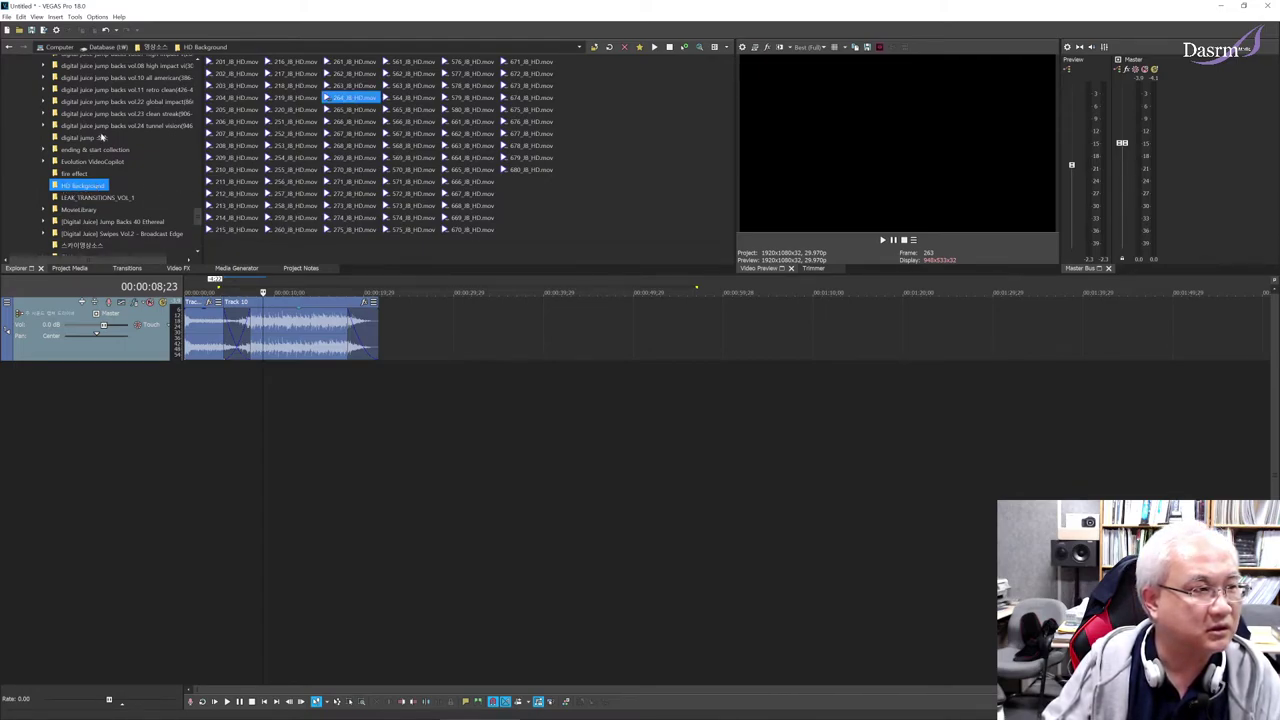
# - Add 239.avi from the digital jump 소스 folder below the audio track at the timeline start, matching the project video settings to it
pyautogui.scroll(-1, 197, 216)
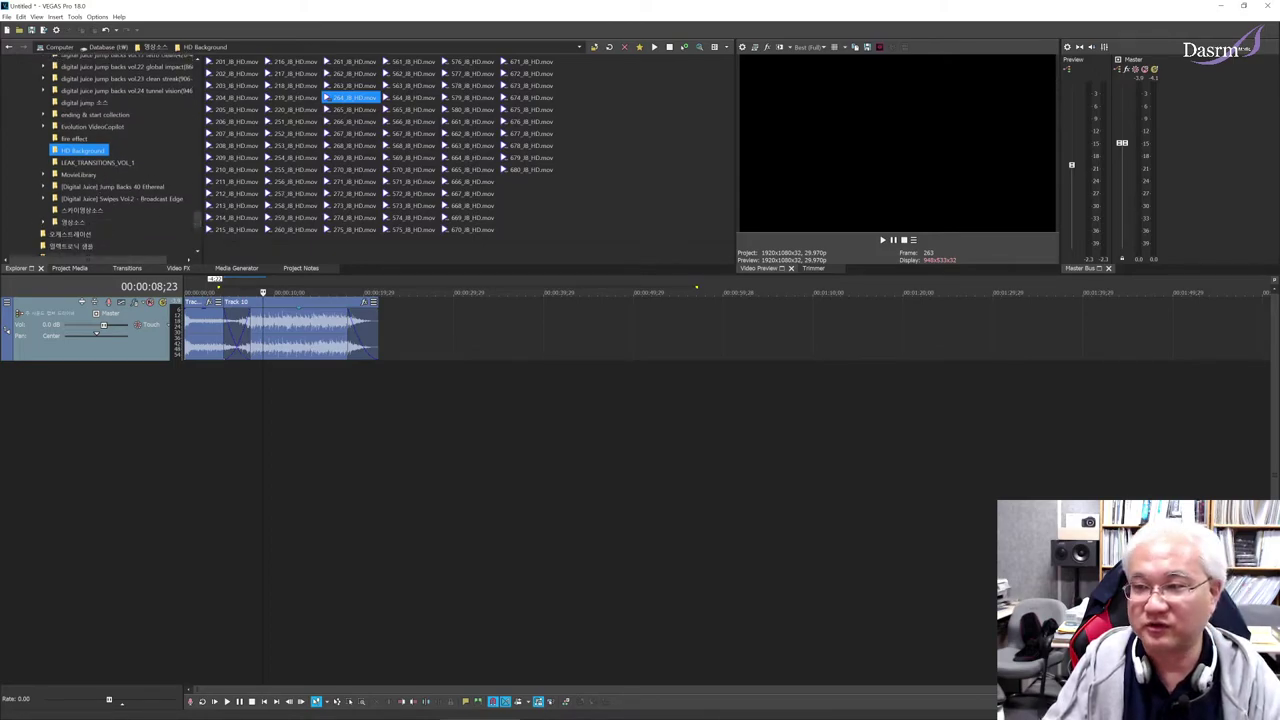
pyautogui.scroll(2, 100, 150)
pyautogui.click(84, 162)
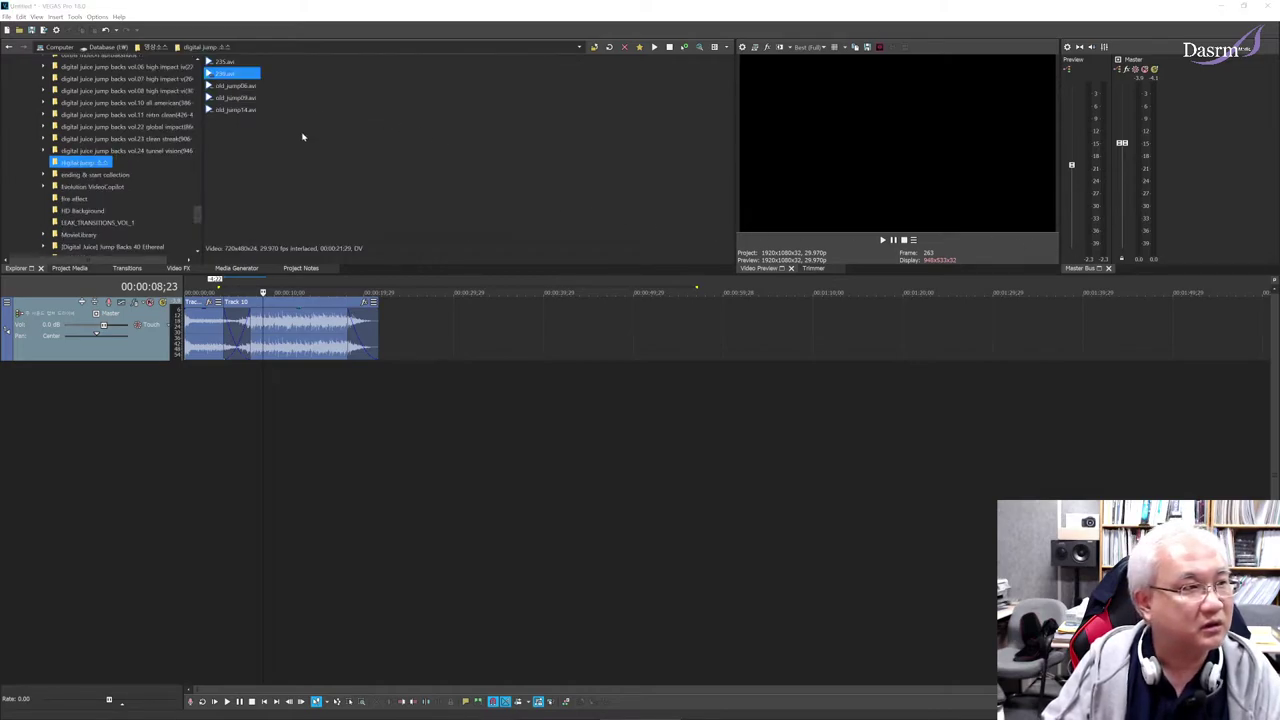
pyautogui.moveTo(222, 74); pyautogui.dragTo(196, 411)
pyautogui.click(704, 276)
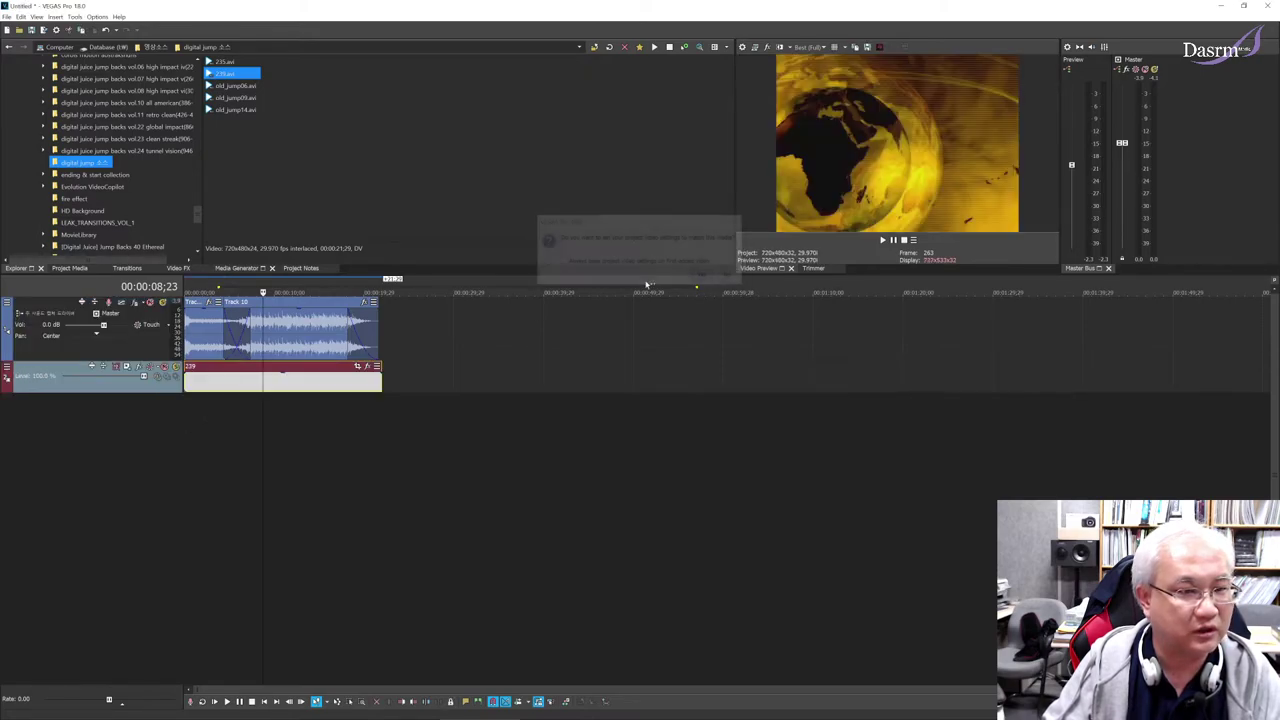
# - Play the 239 video together with the music from 00:00:00;14
pyautogui.click(190, 415)
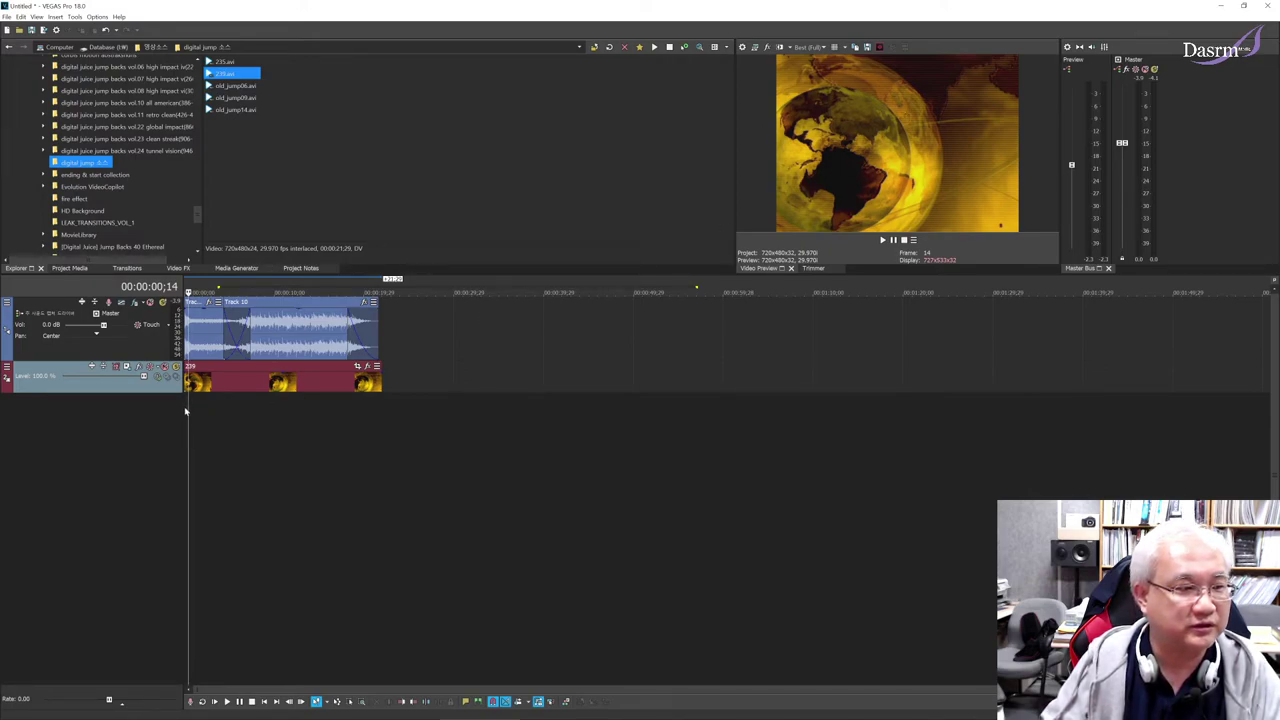
pyautogui.press('space')
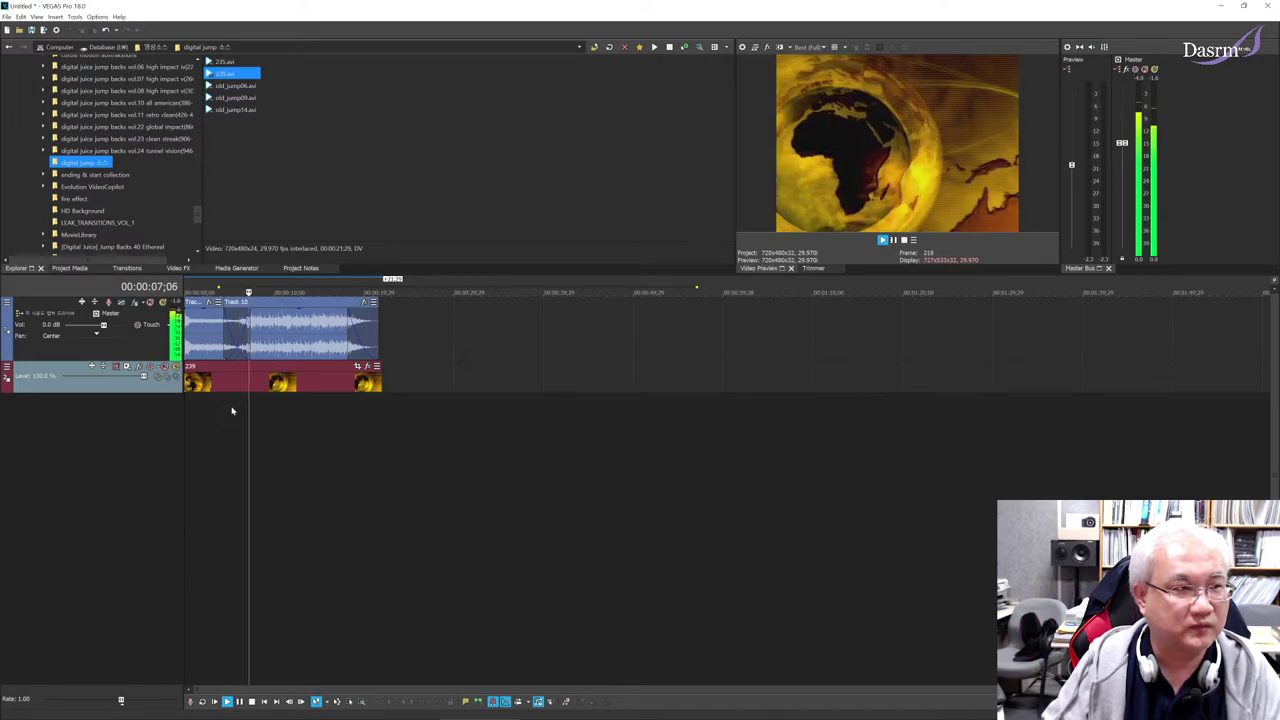
pyautogui.press('space')
# - Split the 239 video clip at 00:00:05;15
pyautogui.click(232, 410)
pyautogui.scroll(2, 232, 410)
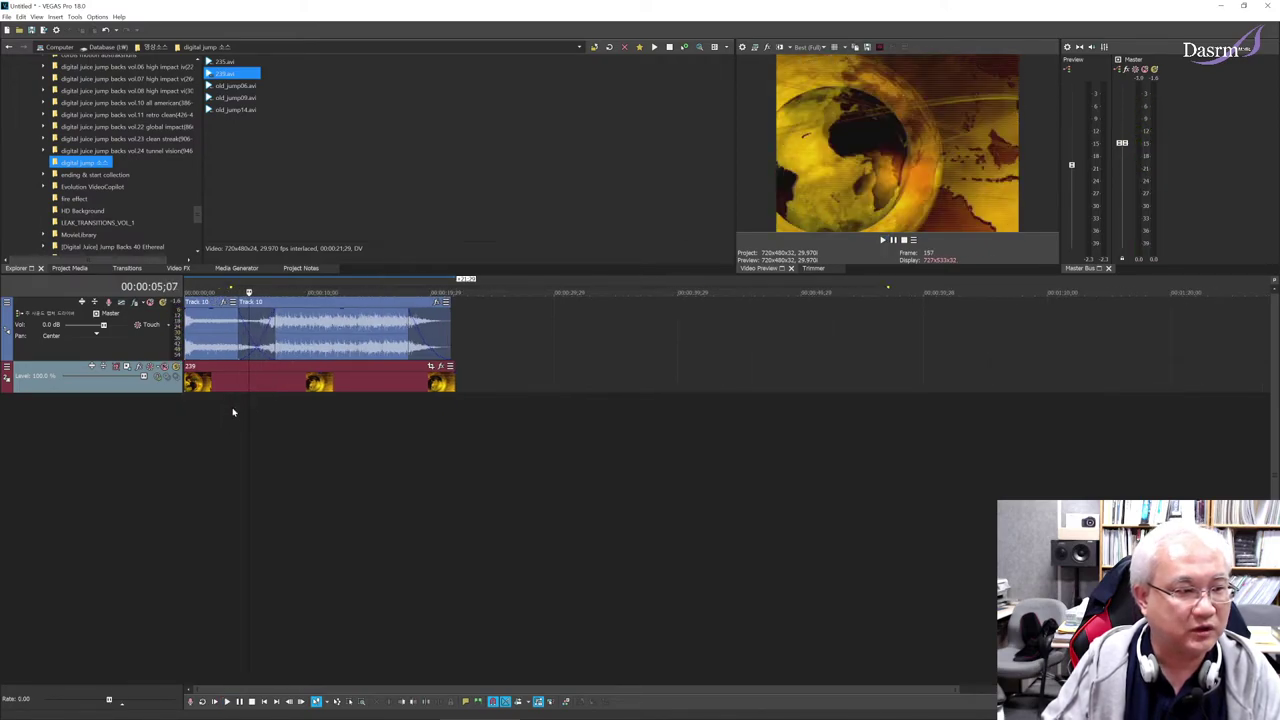
pyautogui.click(252, 386)
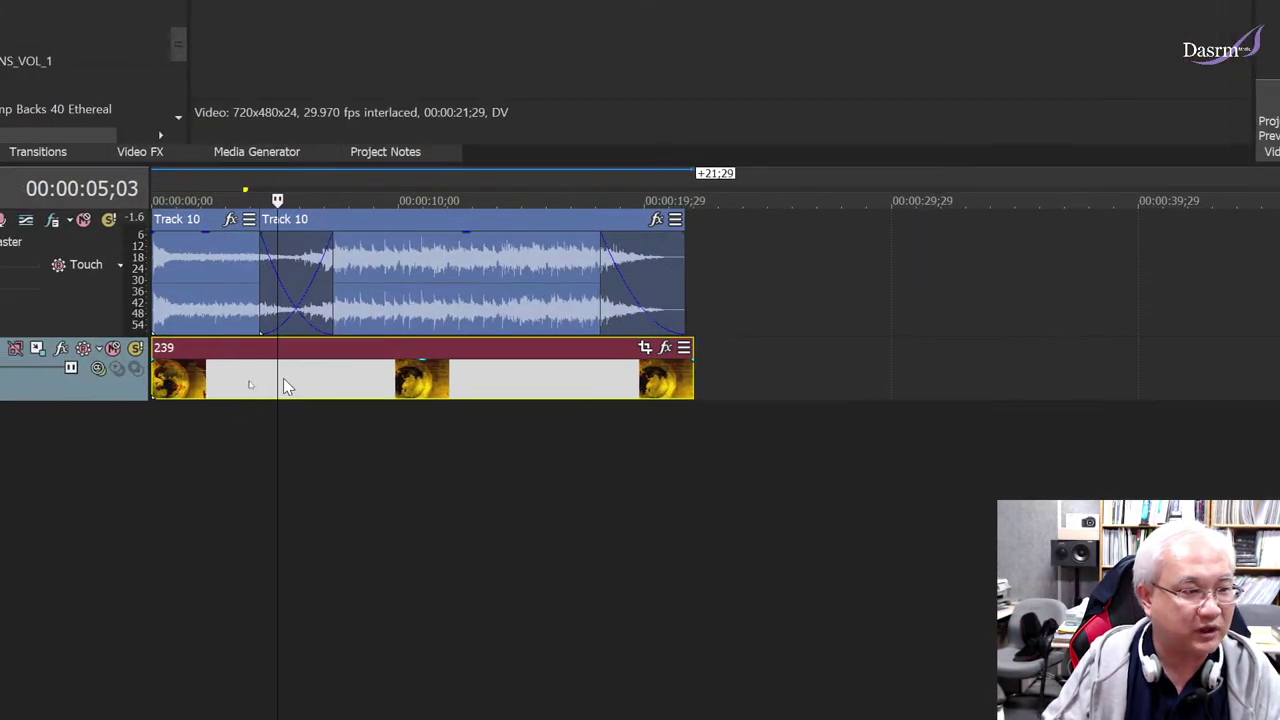
pyautogui.click(280, 371)
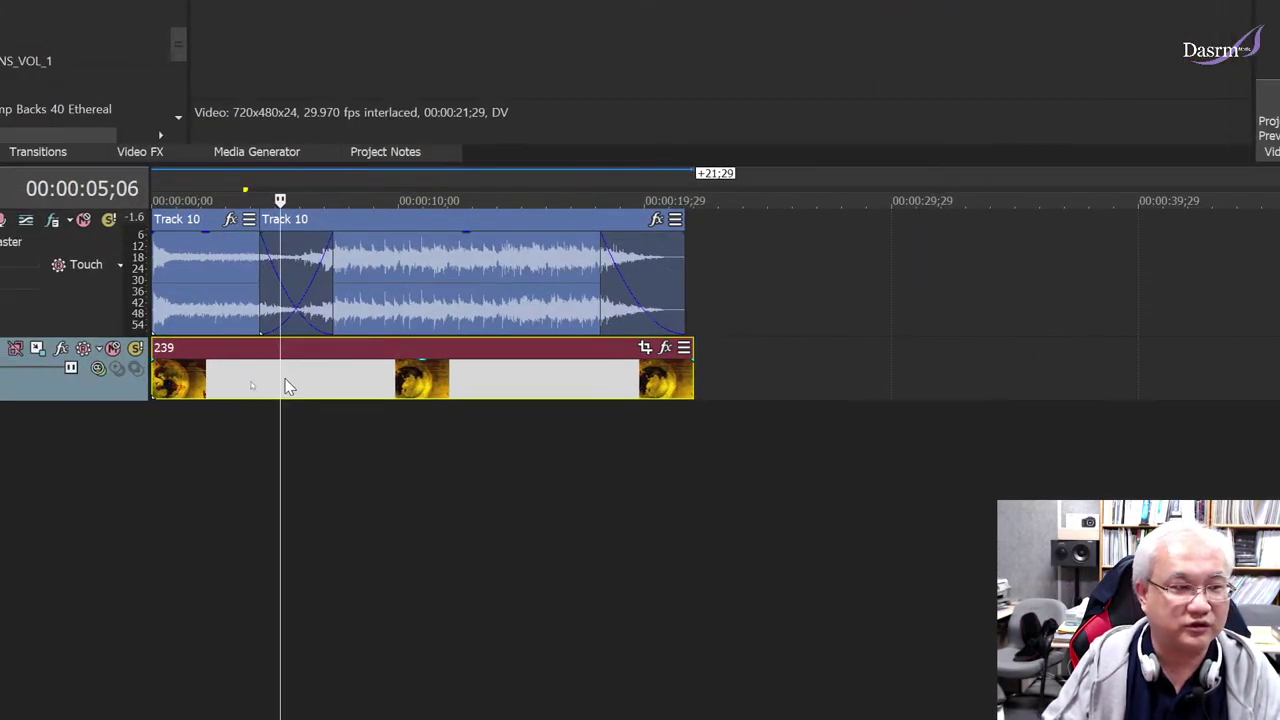
pyautogui.click(289, 378)
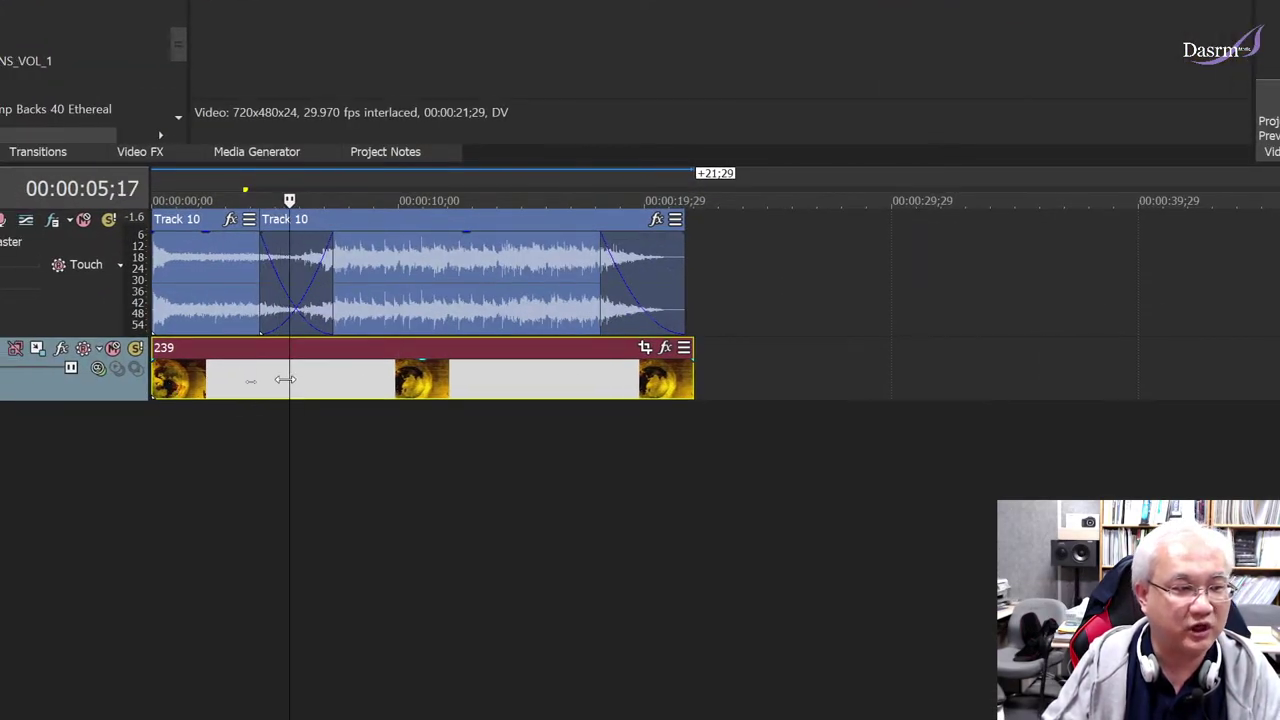
pyautogui.click(285, 379)
pyautogui.click(287, 377)
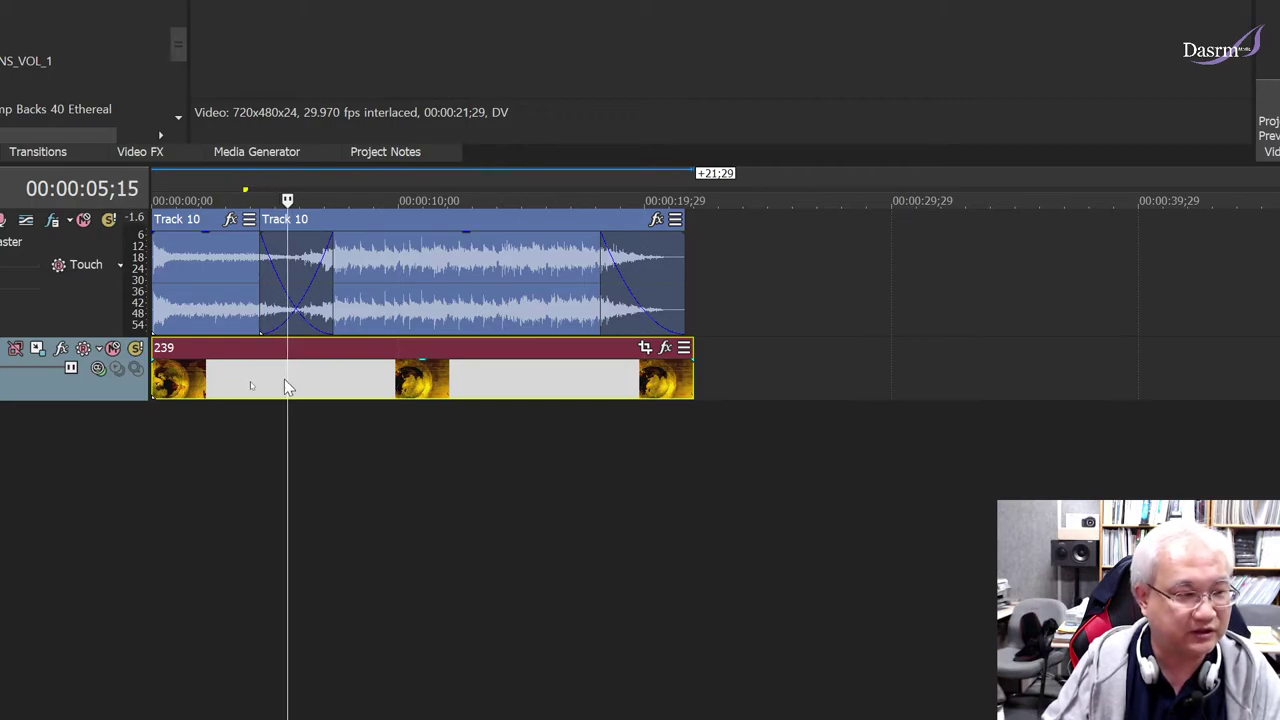
pyautogui.press('s')
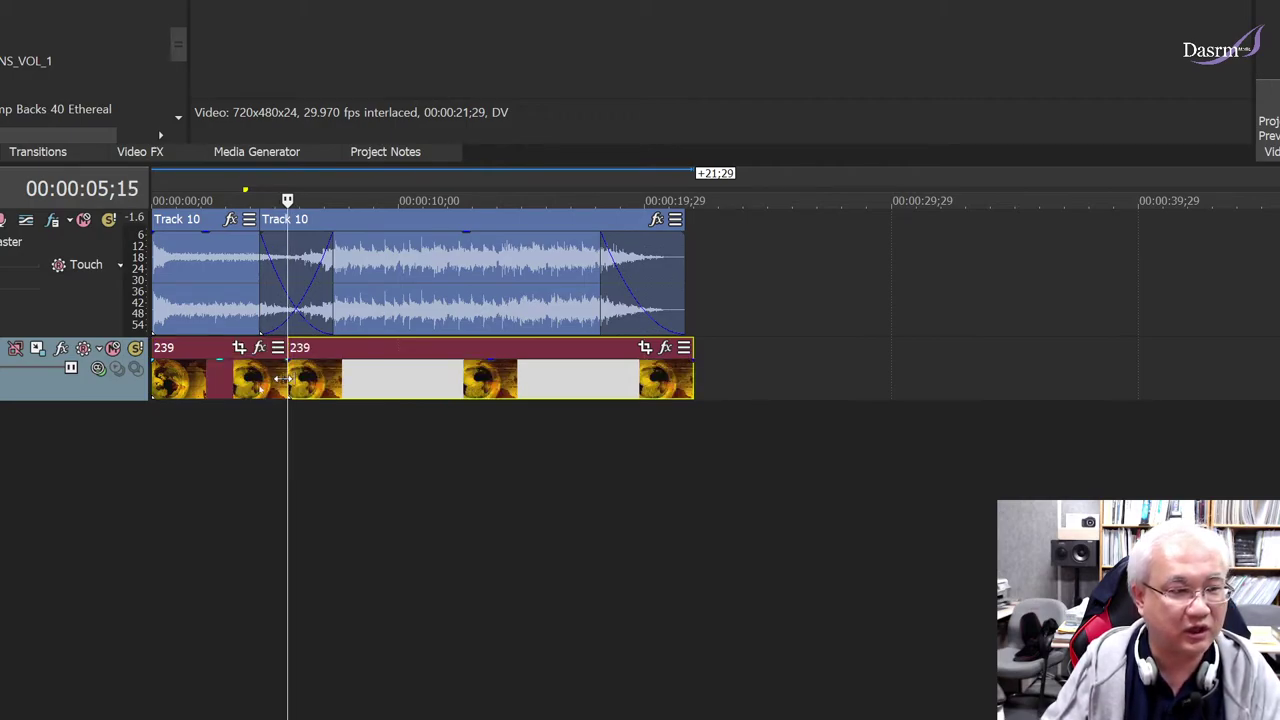
# - Move the second 239 piece 2;10 later and delete it from the video track
pyautogui.moveTo(314, 380); pyautogui.dragTo(372, 388)
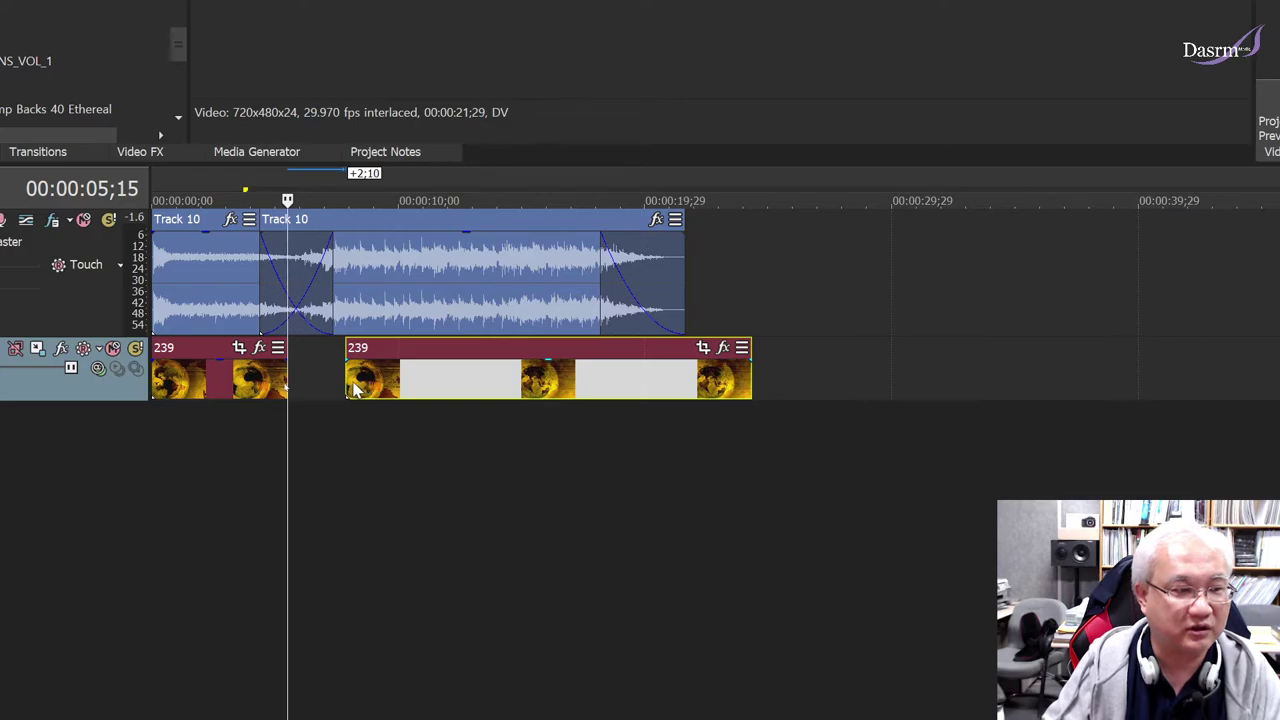
pyautogui.click(458, 373)
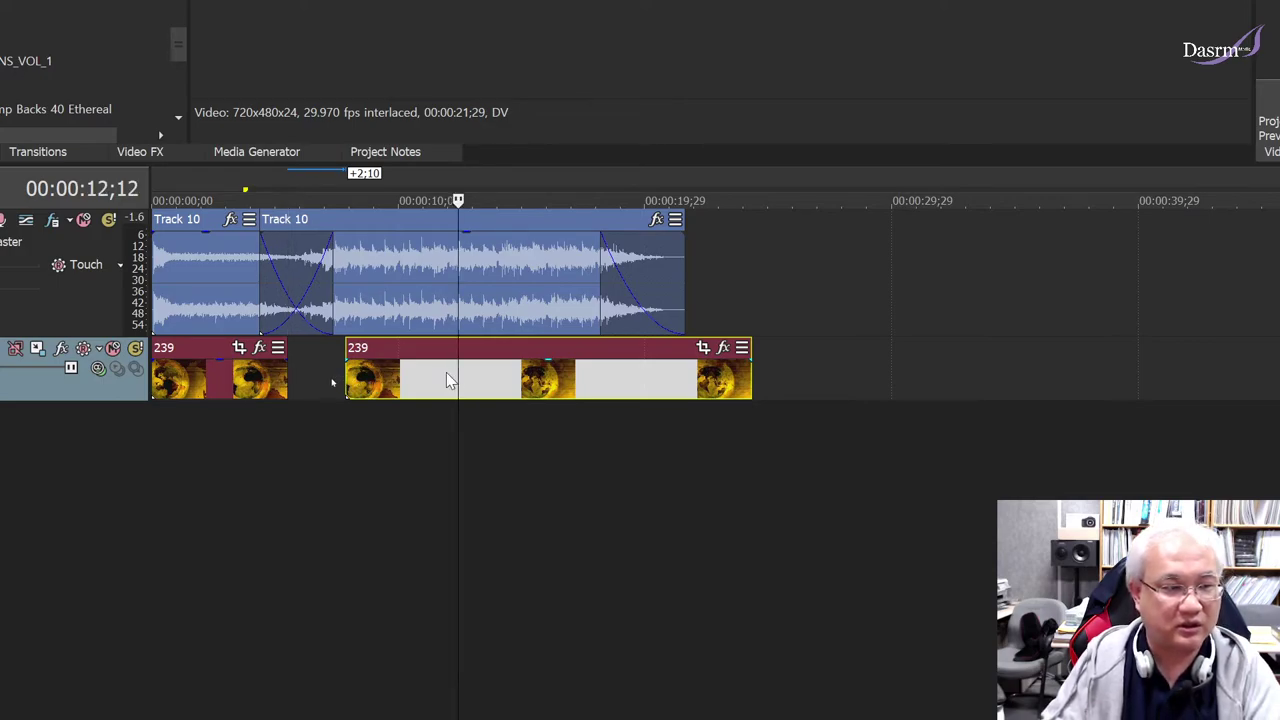
pyautogui.press('Delete')
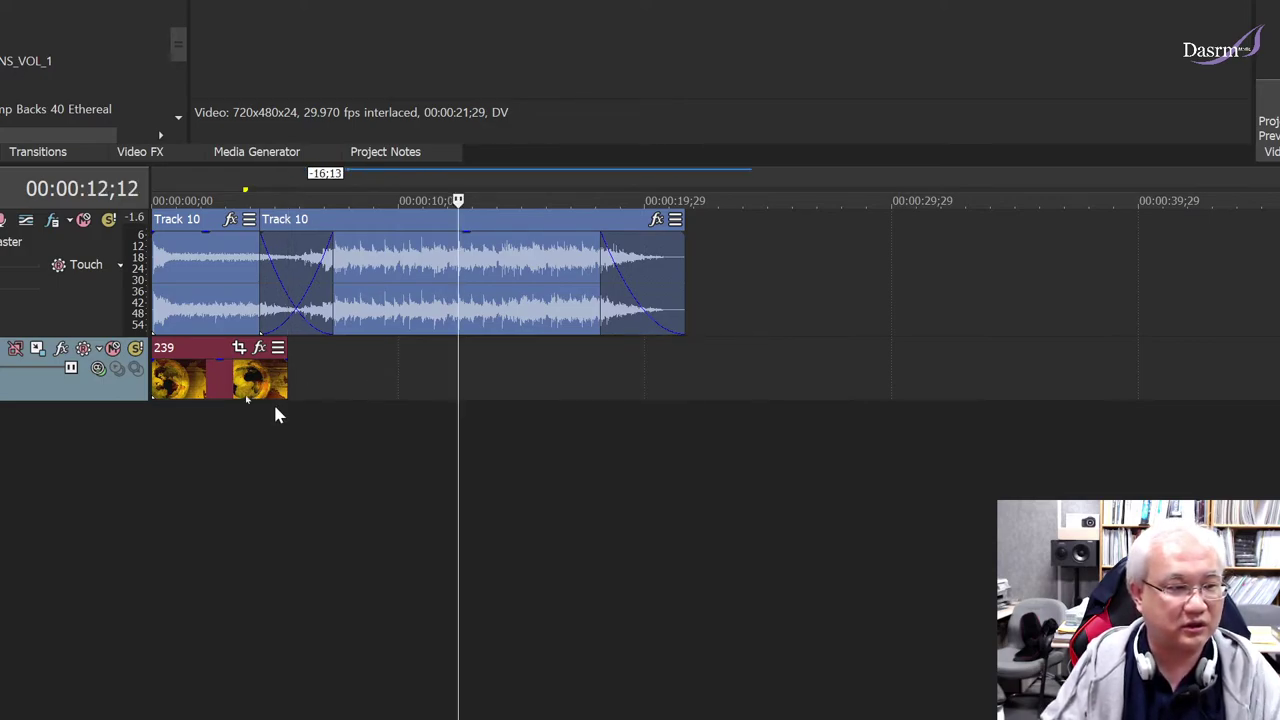
# - Give the remaining 239 clip a fade-in and a fade-out of about 2 seconds each, and preview them from the timeline start
pyautogui.moveTo(163, 372); pyautogui.dragTo(208, 368)
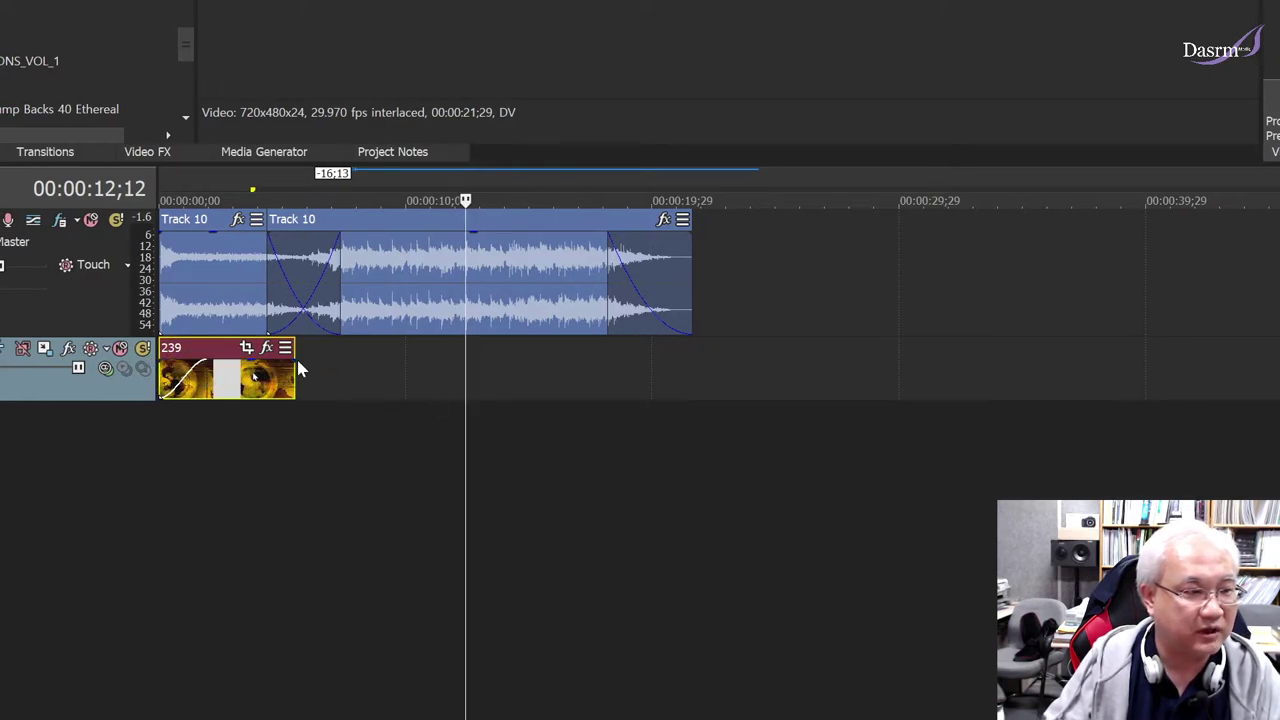
pyautogui.moveTo(295, 348); pyautogui.dragTo(242, 352)
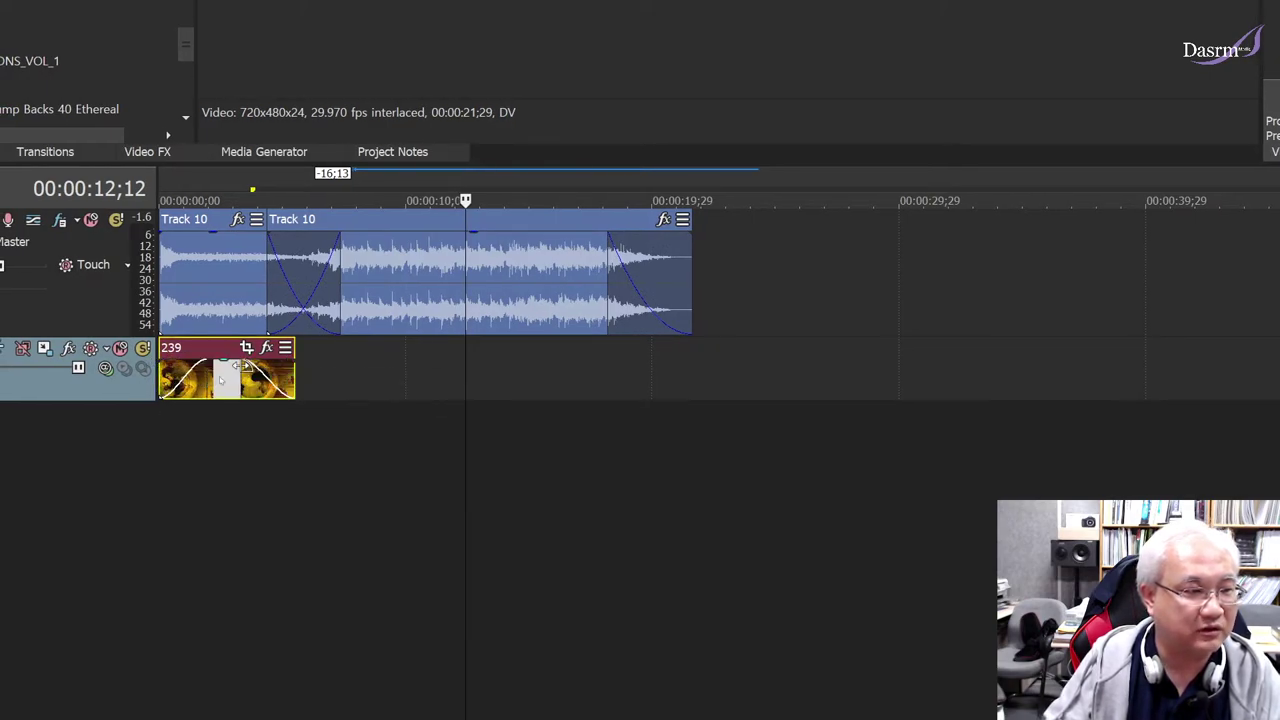
pyautogui.click(171, 420)
pyautogui.click(172, 421)
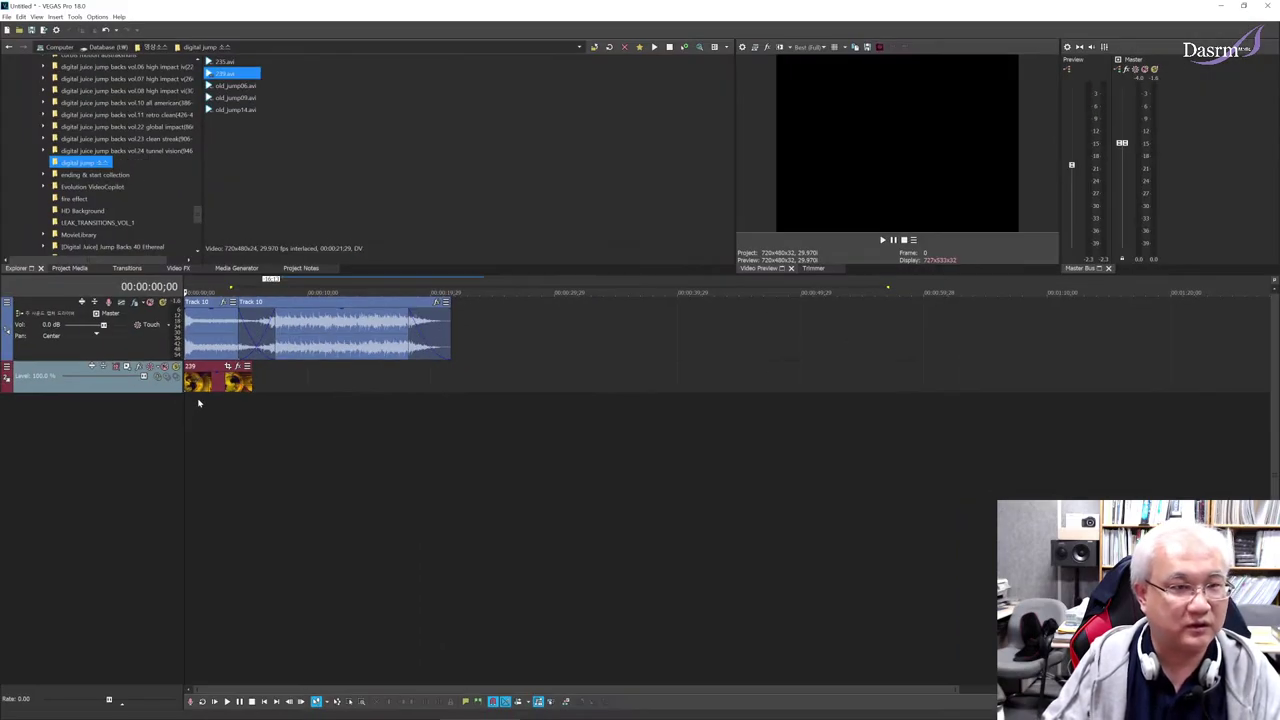
pyautogui.press('space')
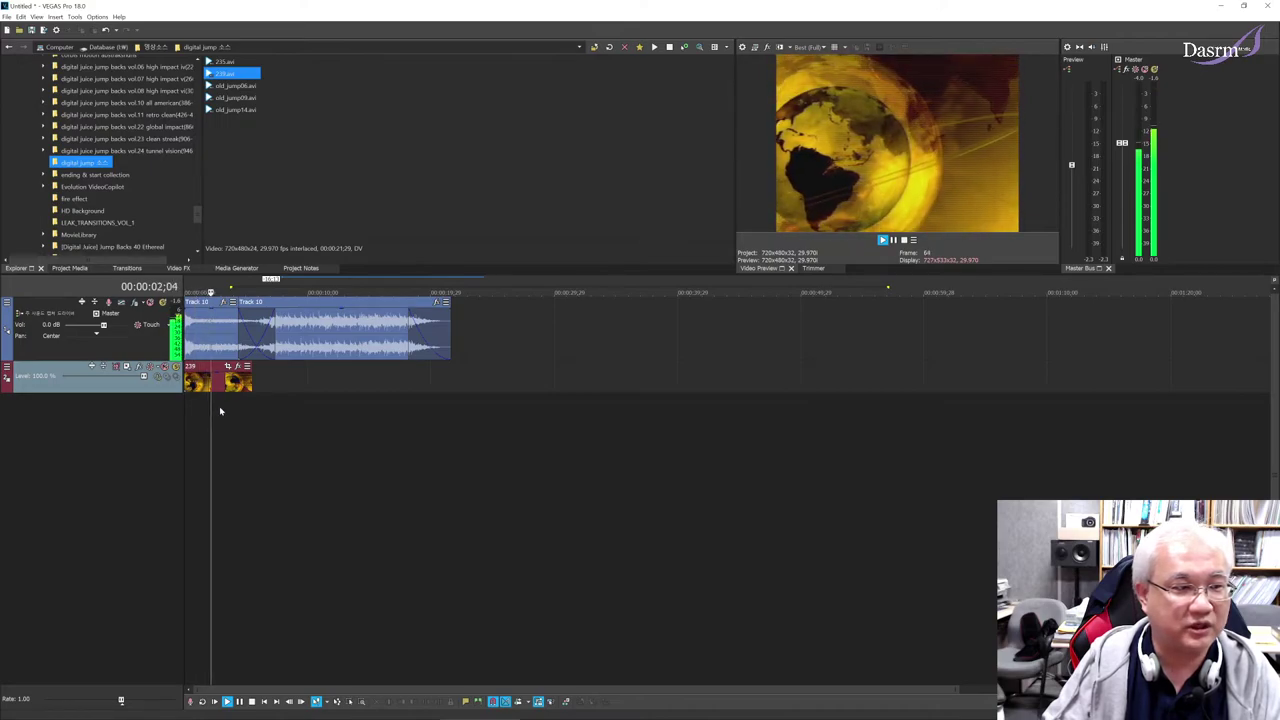
pyautogui.press('space')
pyautogui.press('space')
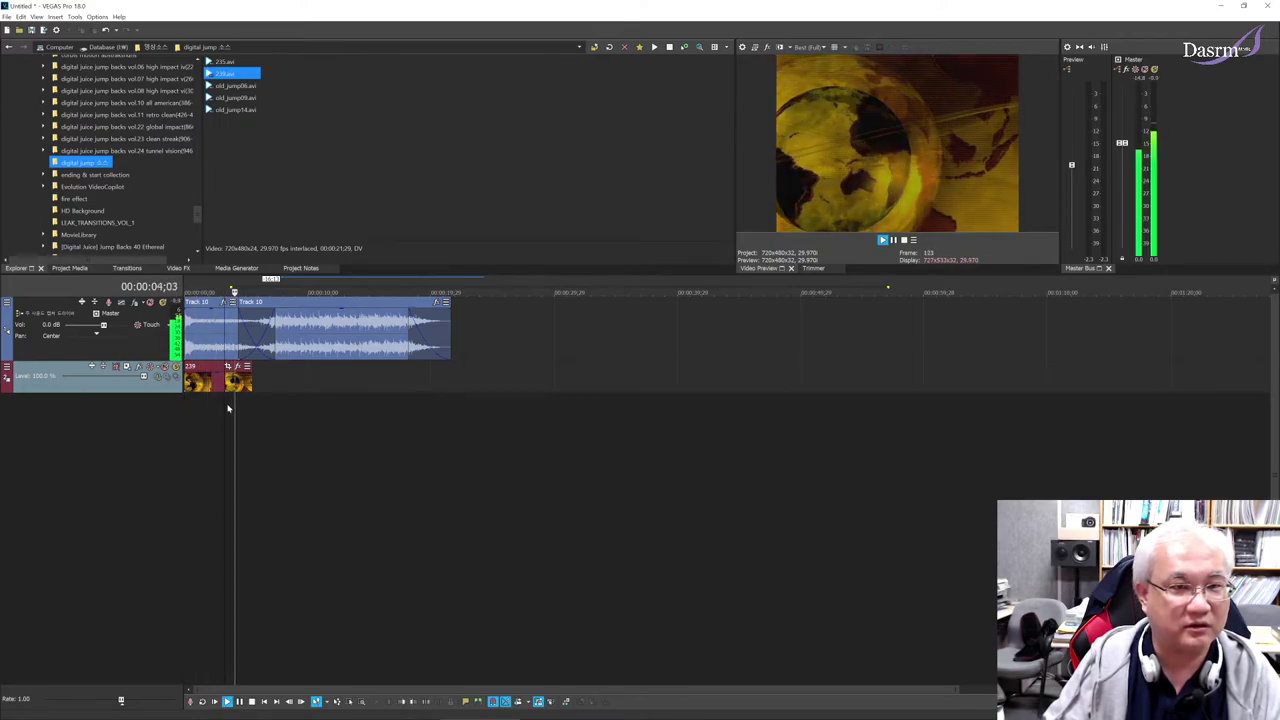
pyautogui.press('space')
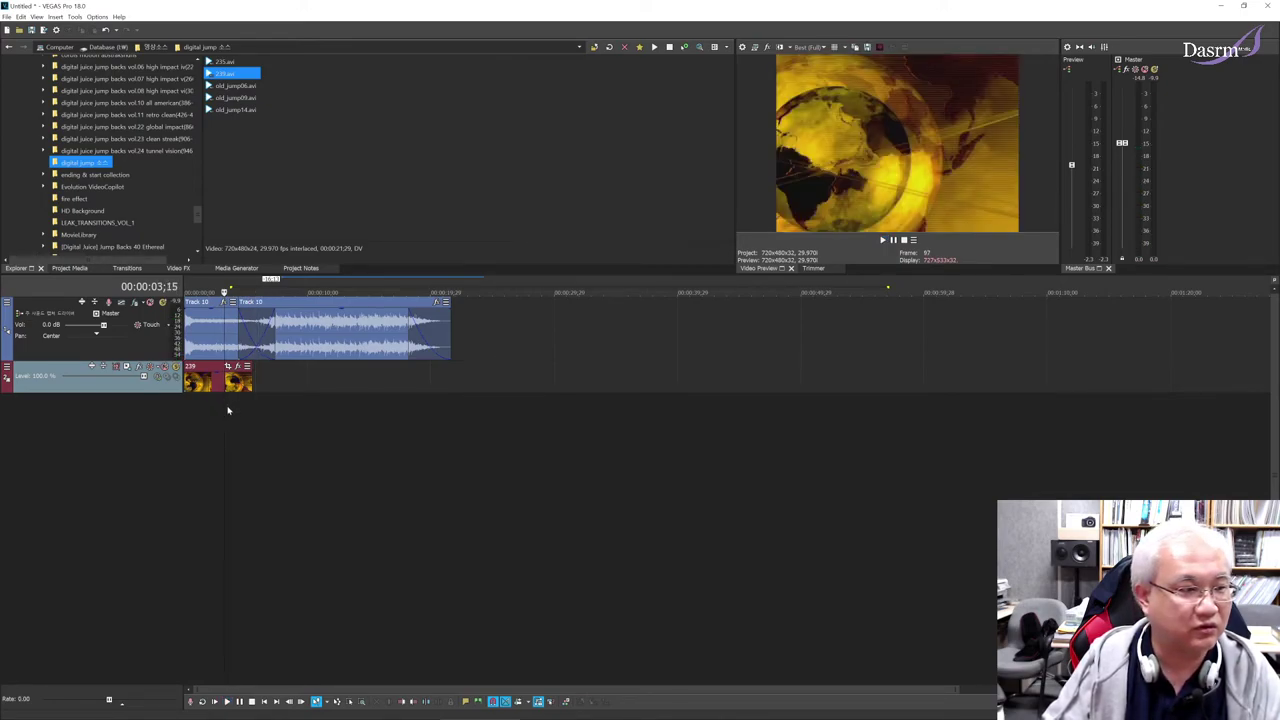
# - Place old_jump06.avi directly after the 239 clip on the video track and play across the cut
pyautogui.click(227, 410)
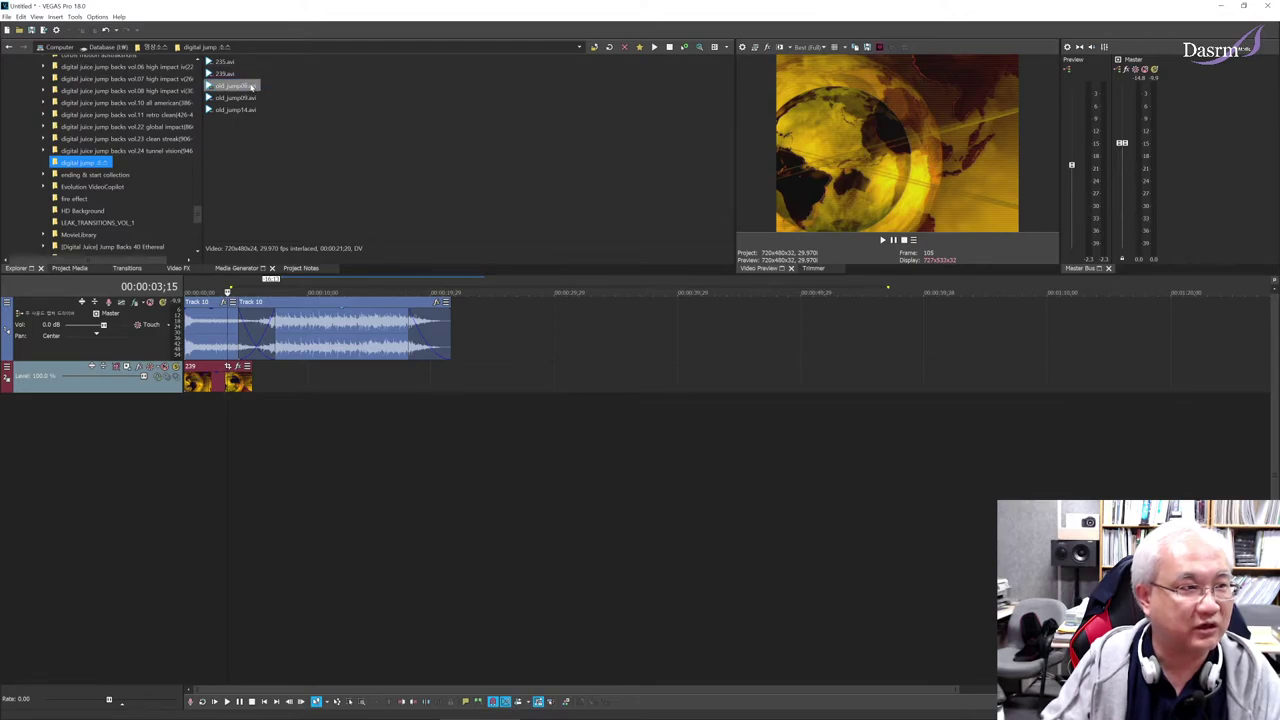
pyautogui.moveTo(265, 330); pyautogui.dragTo(257, 391)
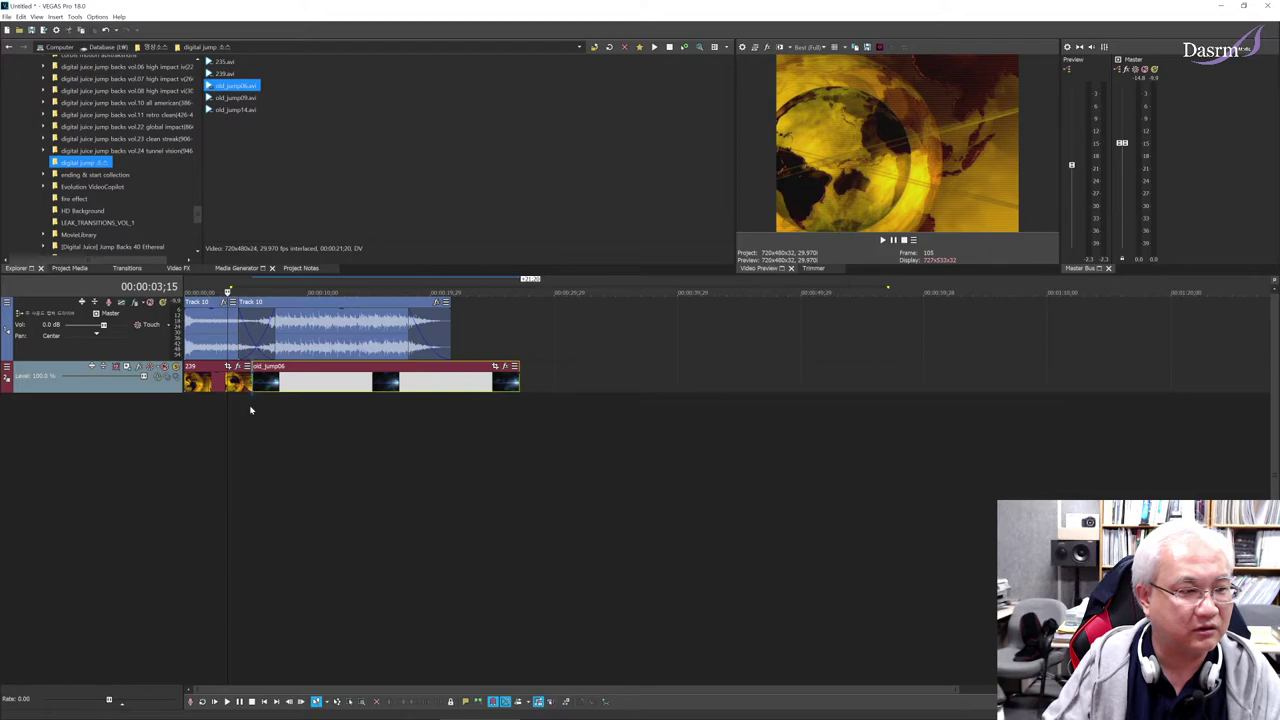
pyautogui.click(251, 410)
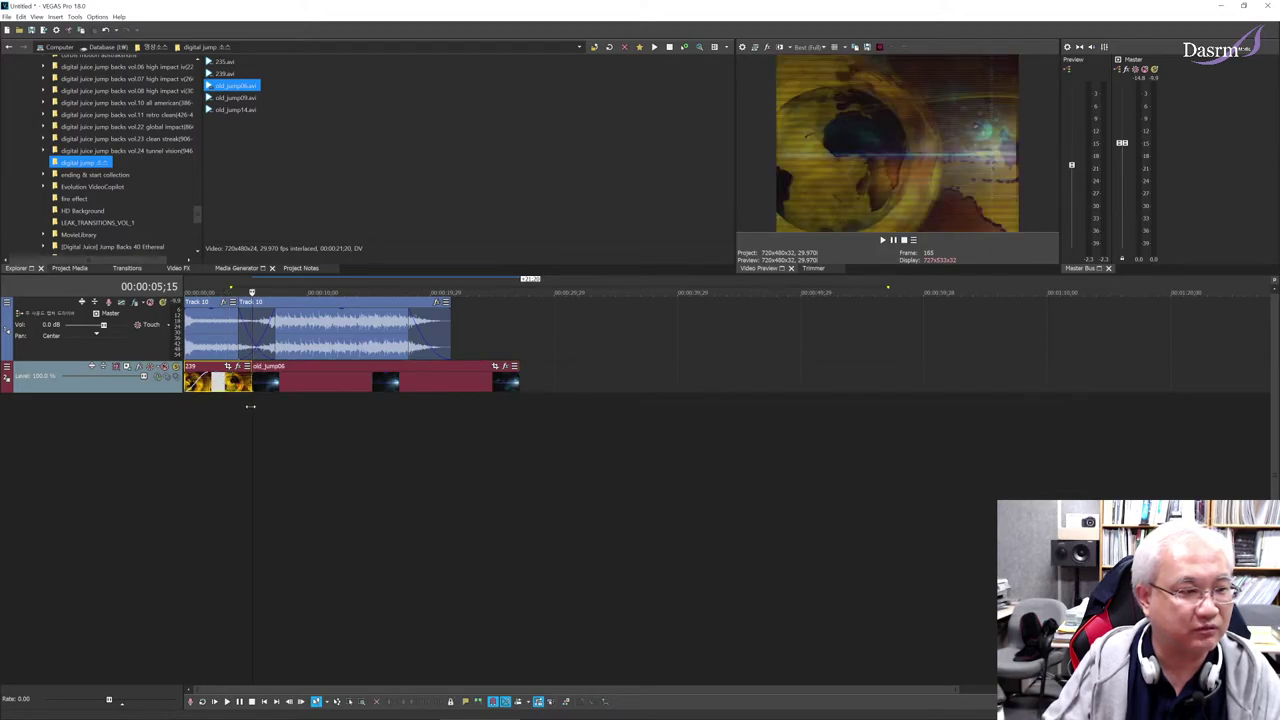
pyautogui.press('space')
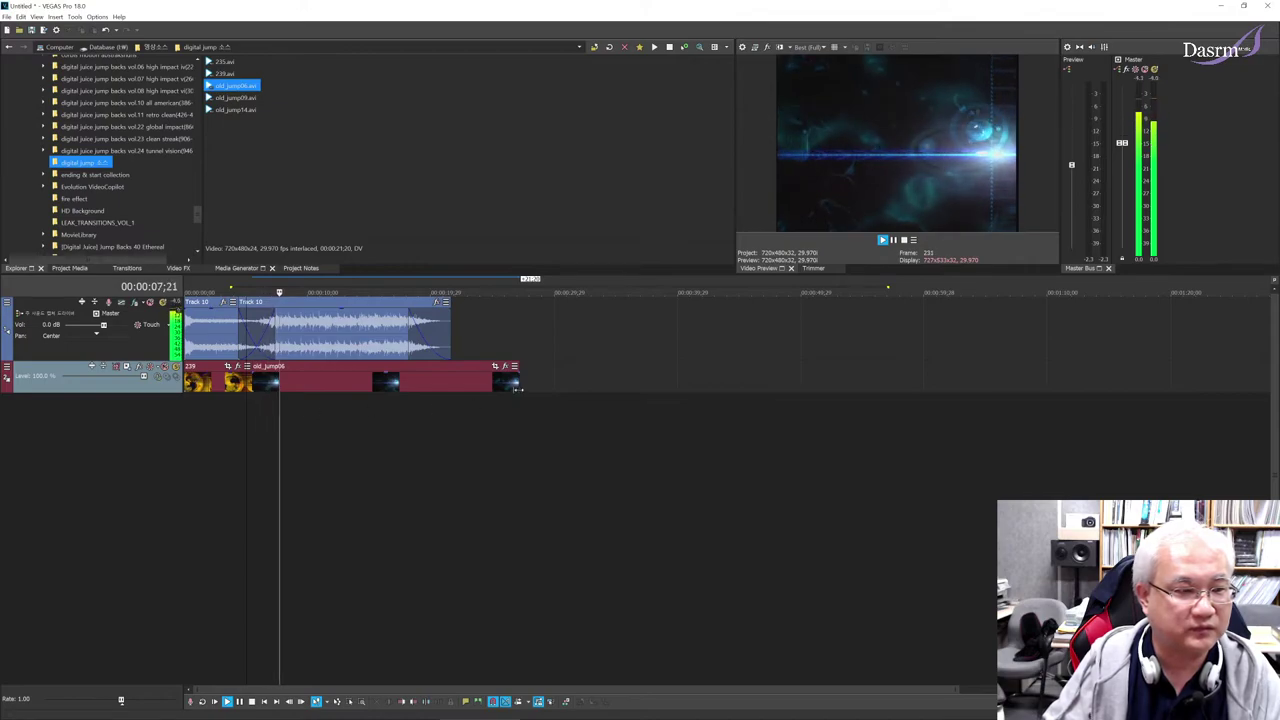
pyautogui.press('space')
# - Trim the end of the old_jump06 clip to line up with the end of the music and check the cut
pyautogui.moveTo(517, 385); pyautogui.dragTo(450, 382)
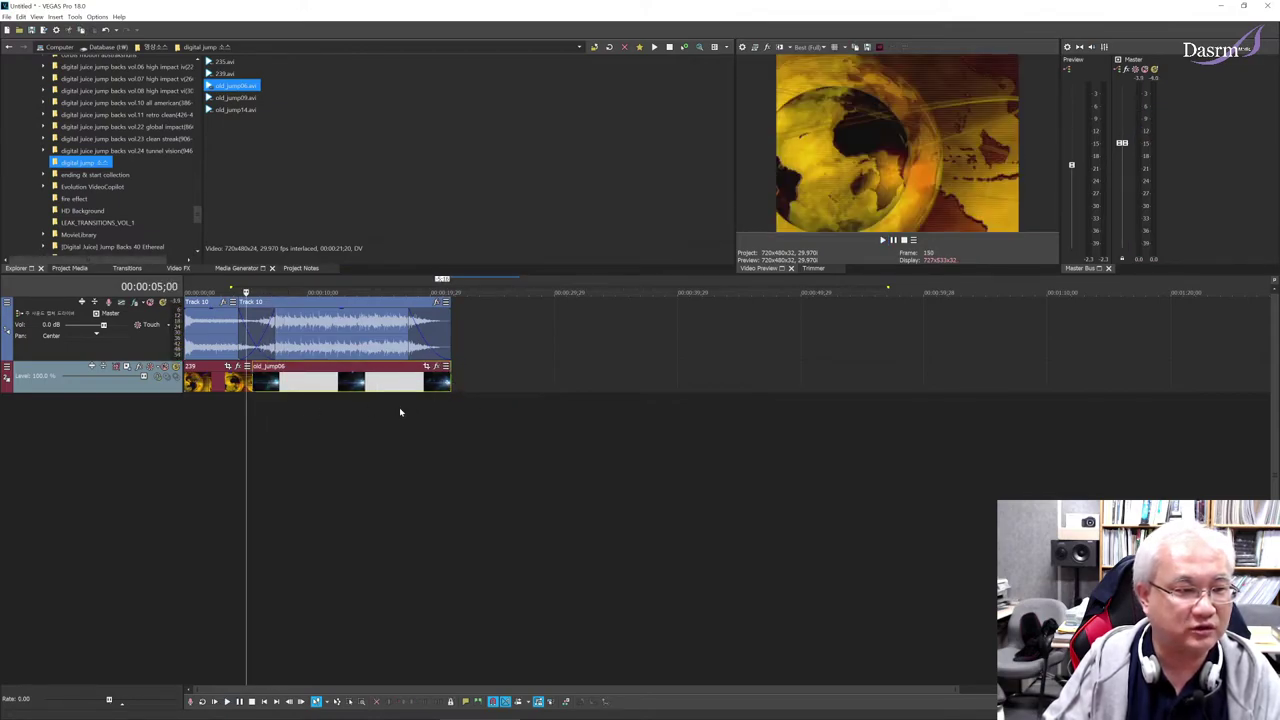
pyautogui.click(399, 407)
pyautogui.click(297, 417)
pyautogui.click(261, 415)
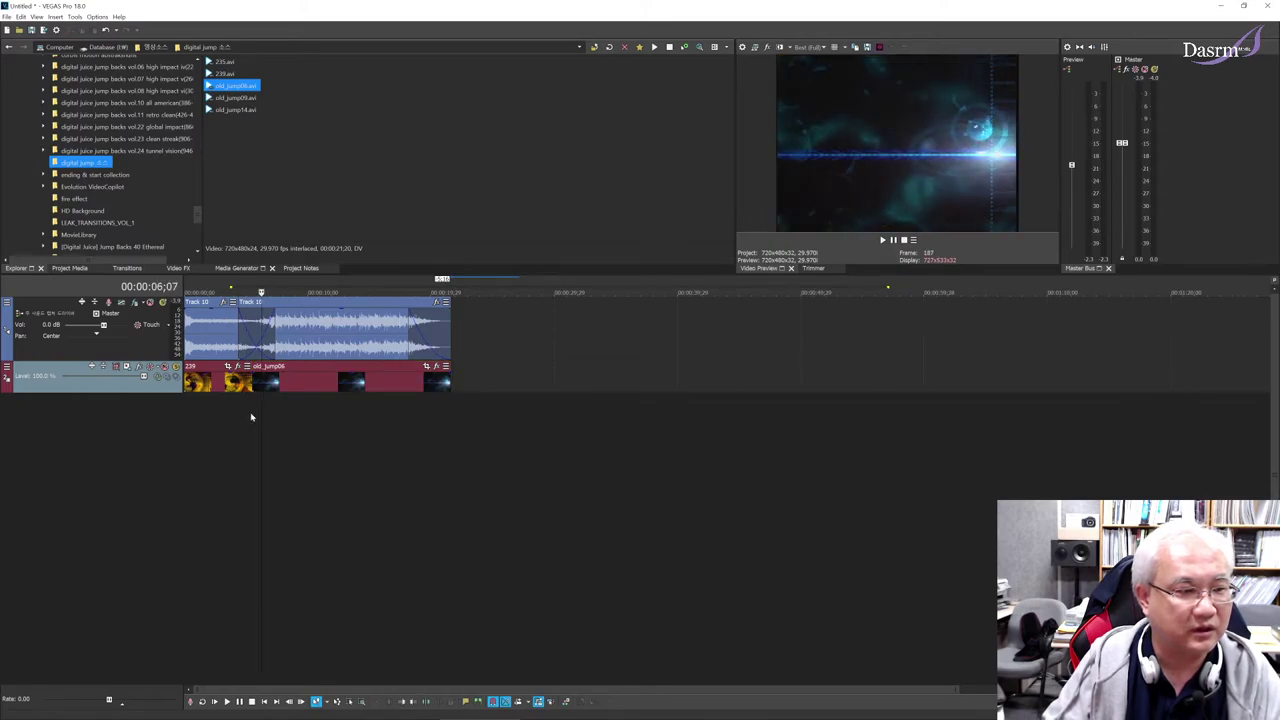
# - Move old_jump06 1;04 earlier so it crossfades with 239 from the point where the music crossfade begins
pyautogui.scroll(3, 251, 414)
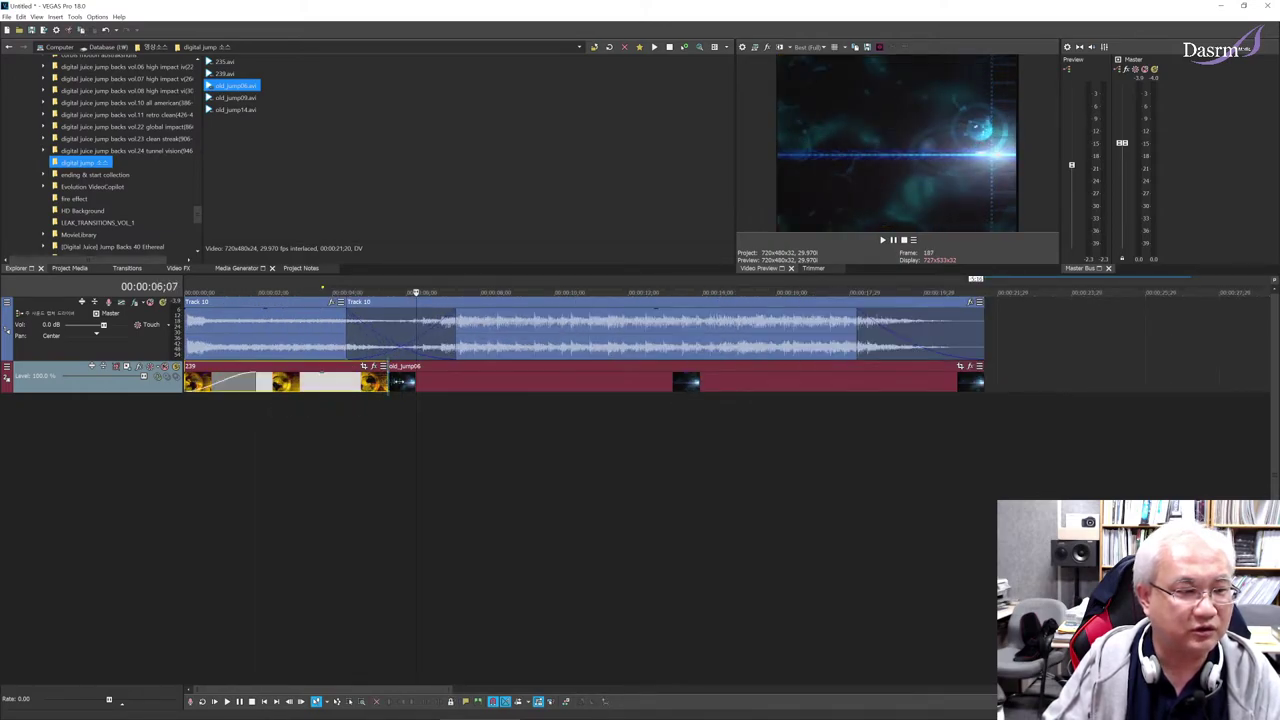
pyautogui.moveTo(493, 390); pyautogui.dragTo(452, 392)
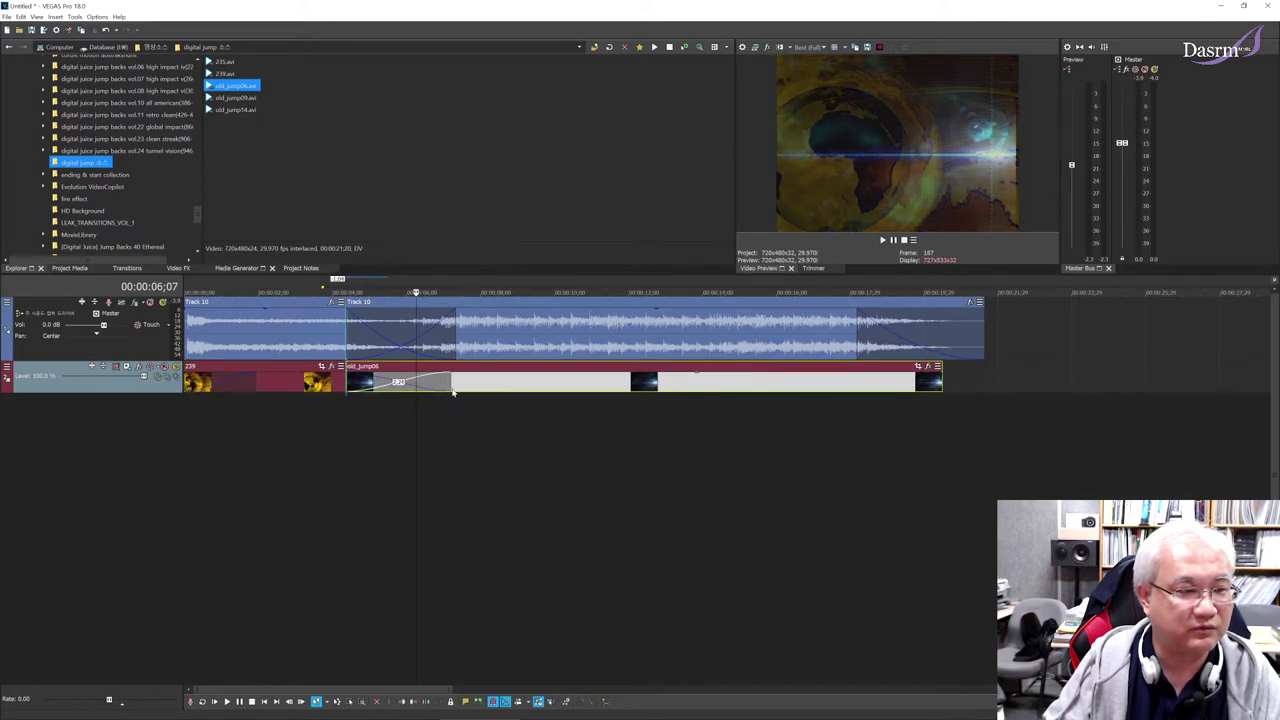
pyautogui.click(354, 417)
pyautogui.click(352, 417)
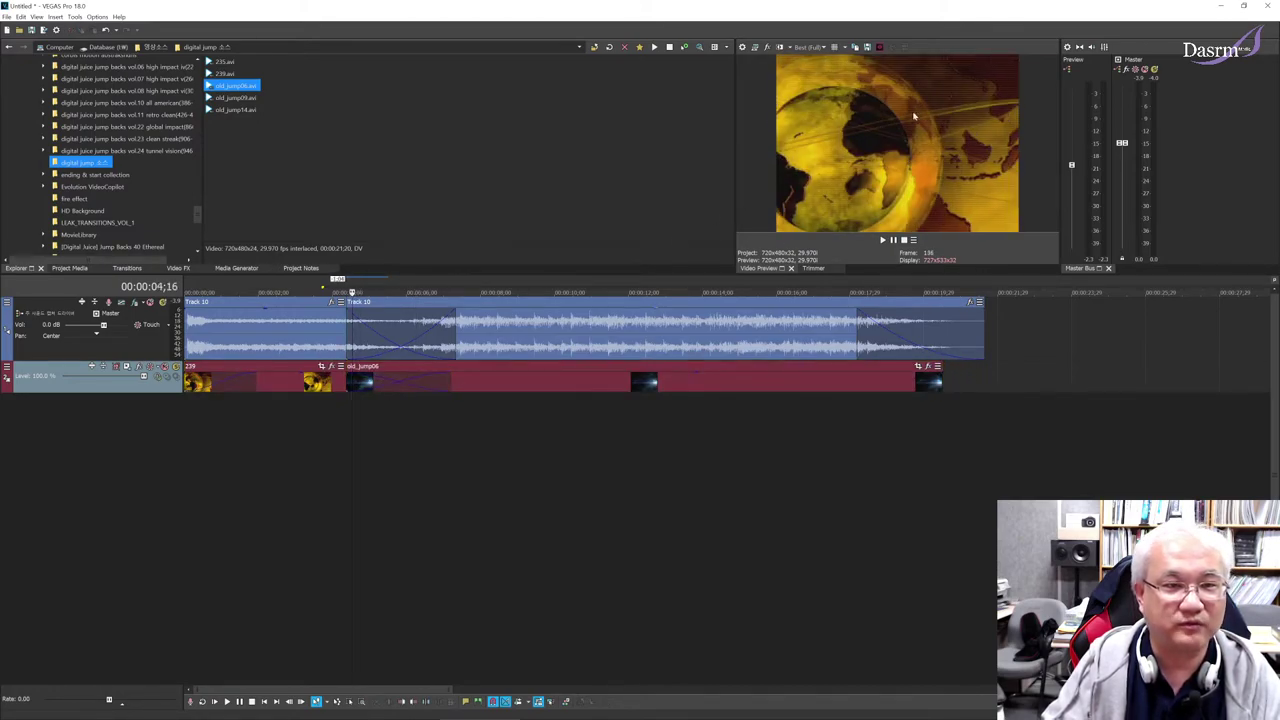
# - Play the video crossfade and extend the end of old_jump06 to the end of the music
pyautogui.click(882, 240)
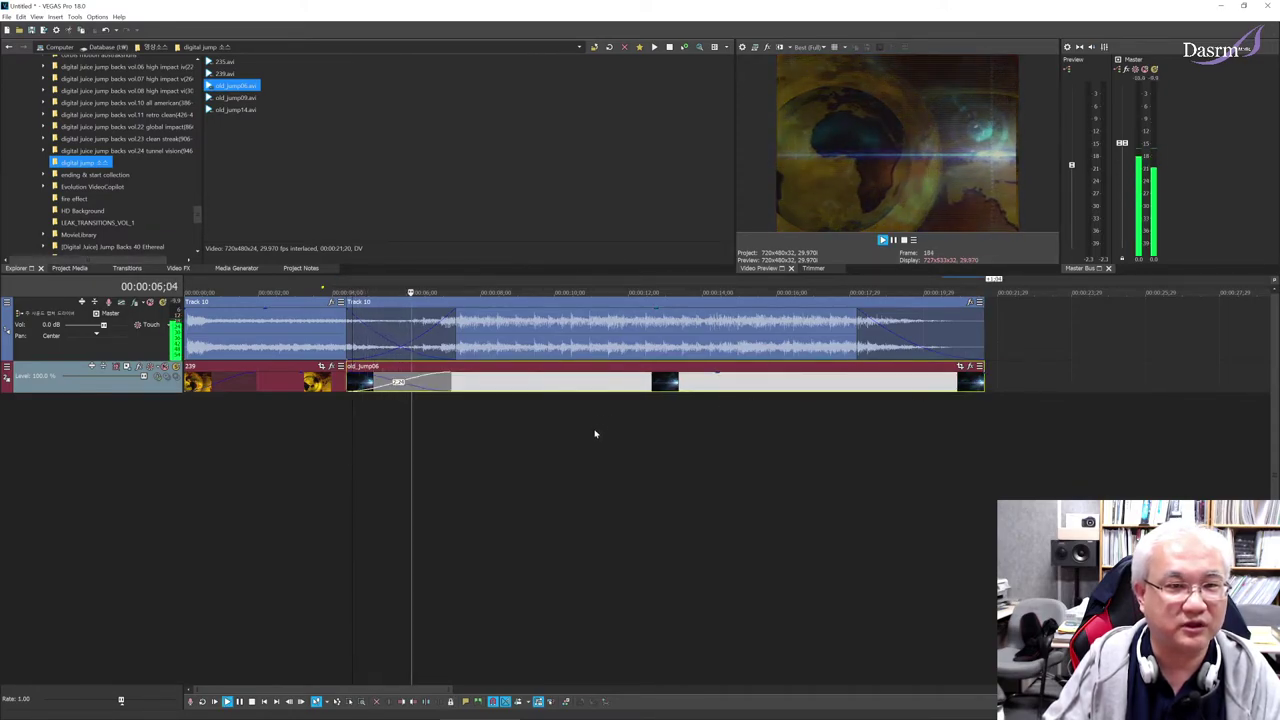
pyautogui.press('space')
pyautogui.click(343, 415)
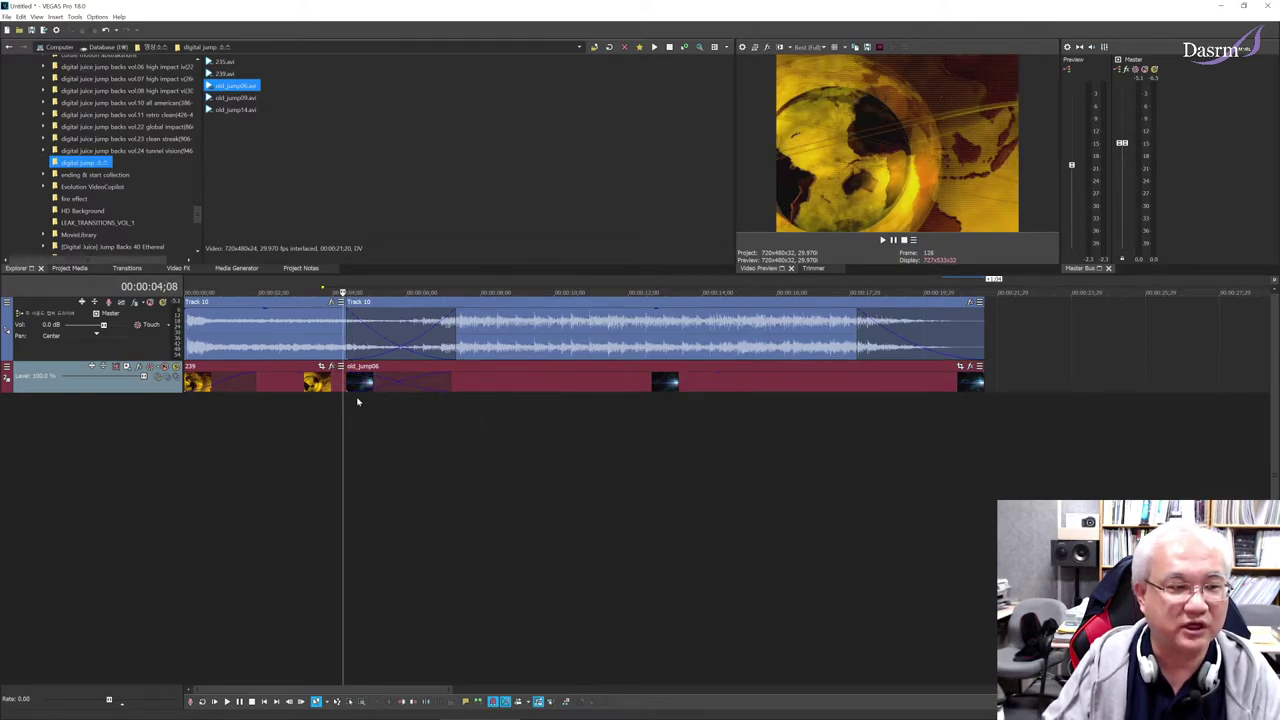
# - Scrub and play through the crossfade from 239 to old_jump06 to examine how the two pictures blend
pyautogui.moveTo(365, 418); pyautogui.dragTo(528, 426)
pyautogui.click(409, 426)
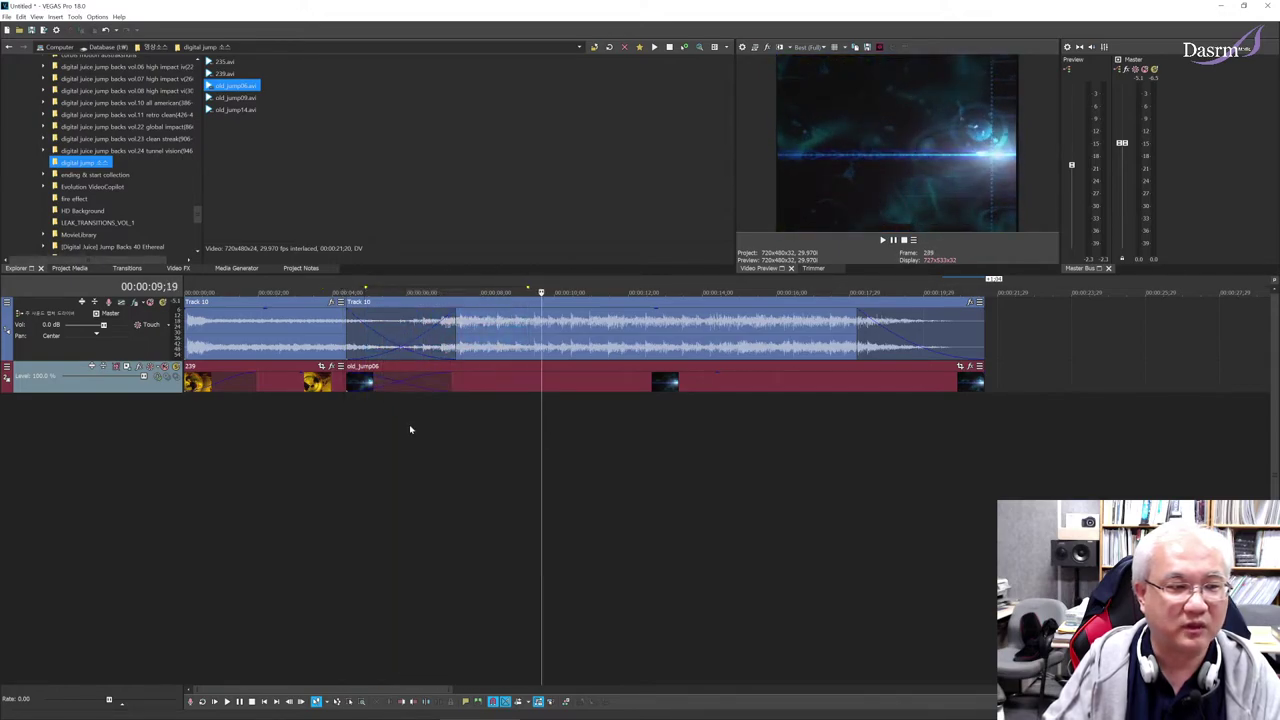
pyautogui.click(362, 424)
pyautogui.click(335, 421)
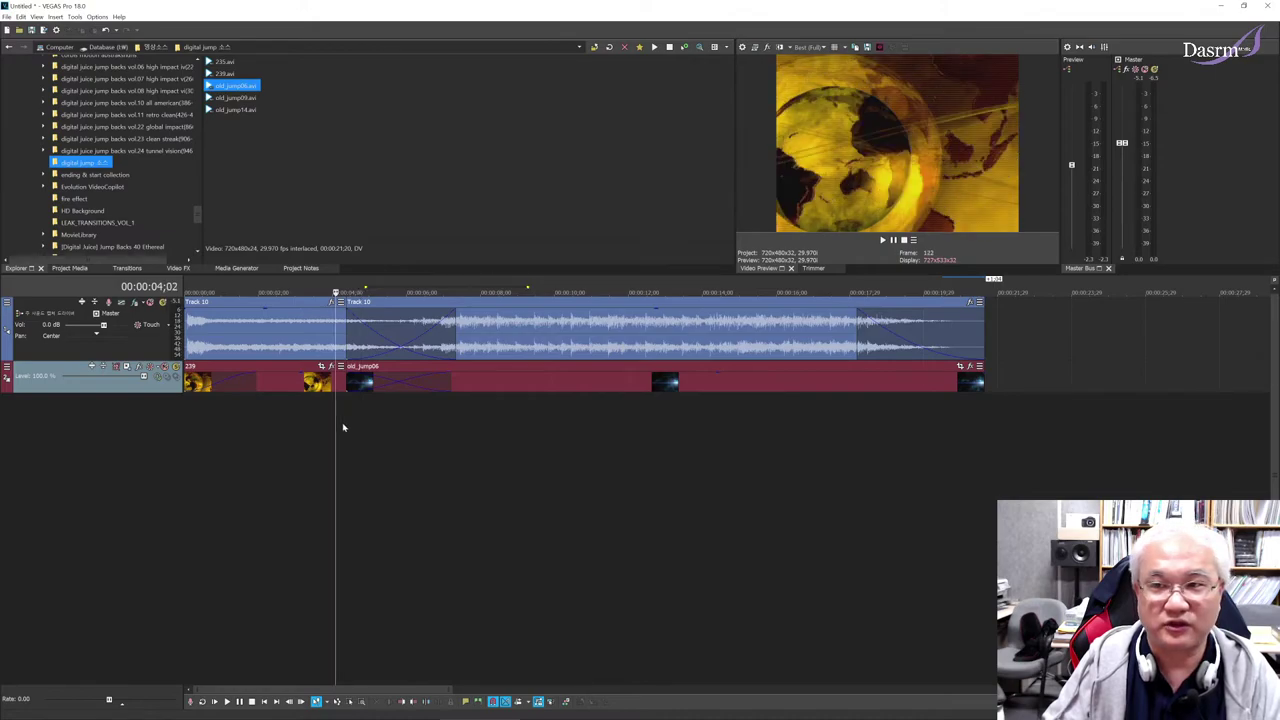
pyautogui.click(347, 421)
pyautogui.press('space')
pyautogui.press('space')
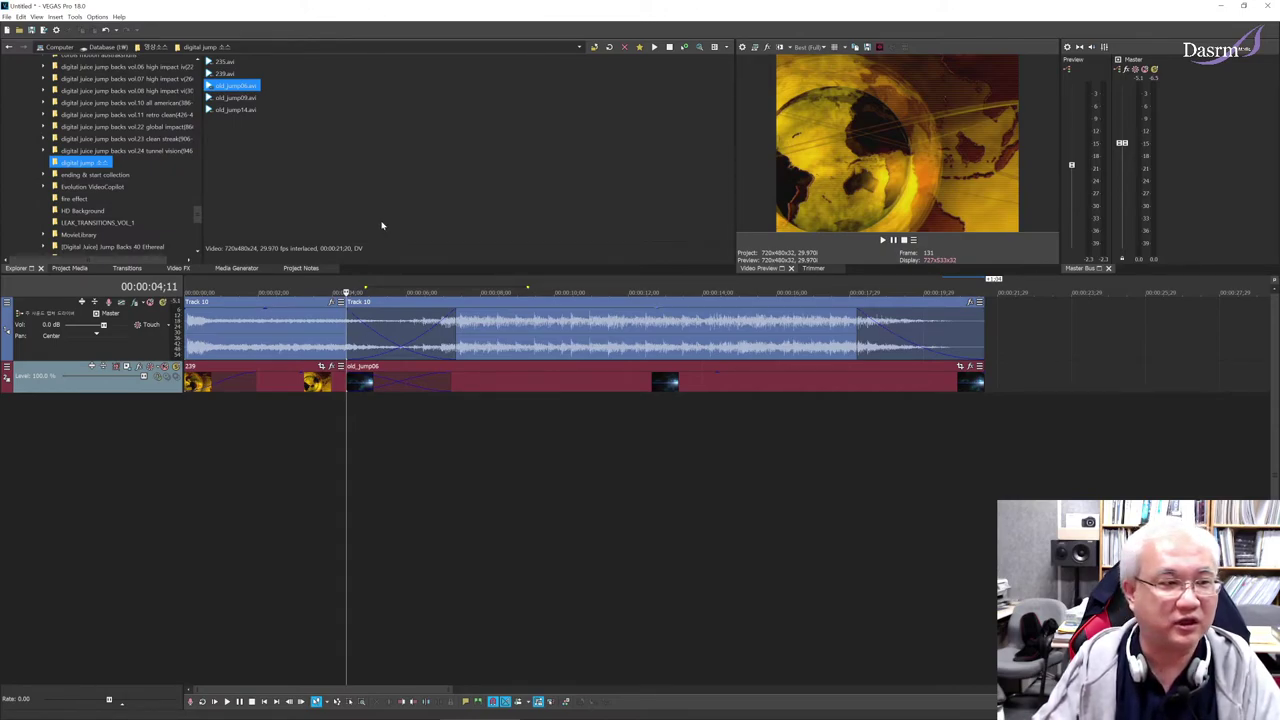
pyautogui.press('space')
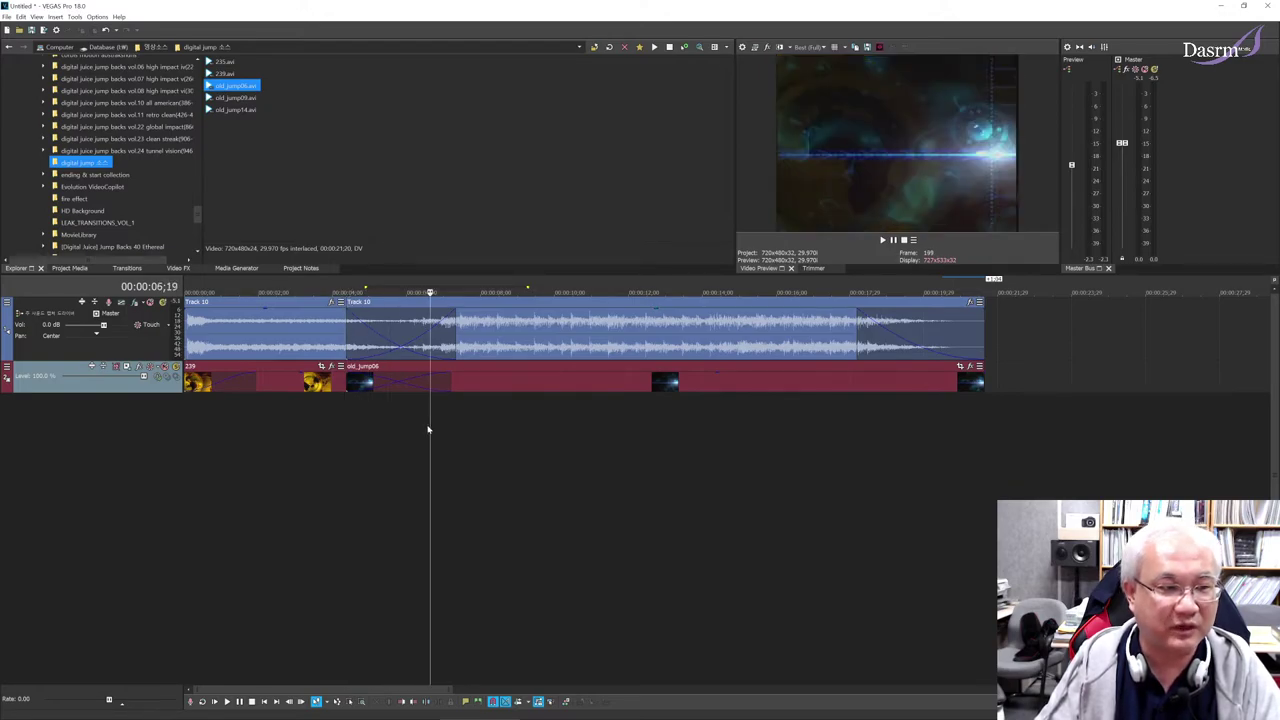
pyautogui.click(294, 423)
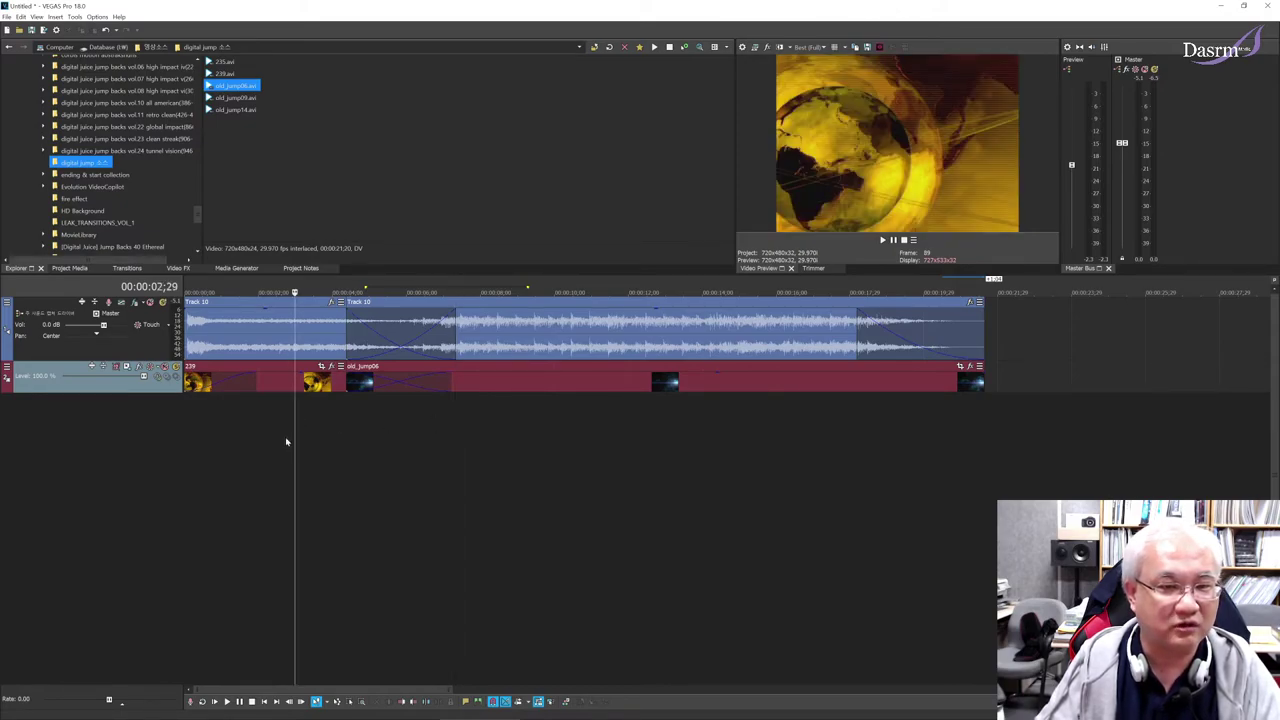
# - Mark a loop region from about 00:00:02;22 to 00:00:06;00 around the crossfade and check frames inside it
pyautogui.moveTo(286, 417); pyautogui.dragTo(406, 426)
pyautogui.click(458, 430)
pyautogui.click(375, 440)
pyautogui.click(473, 433)
pyautogui.click(287, 419)
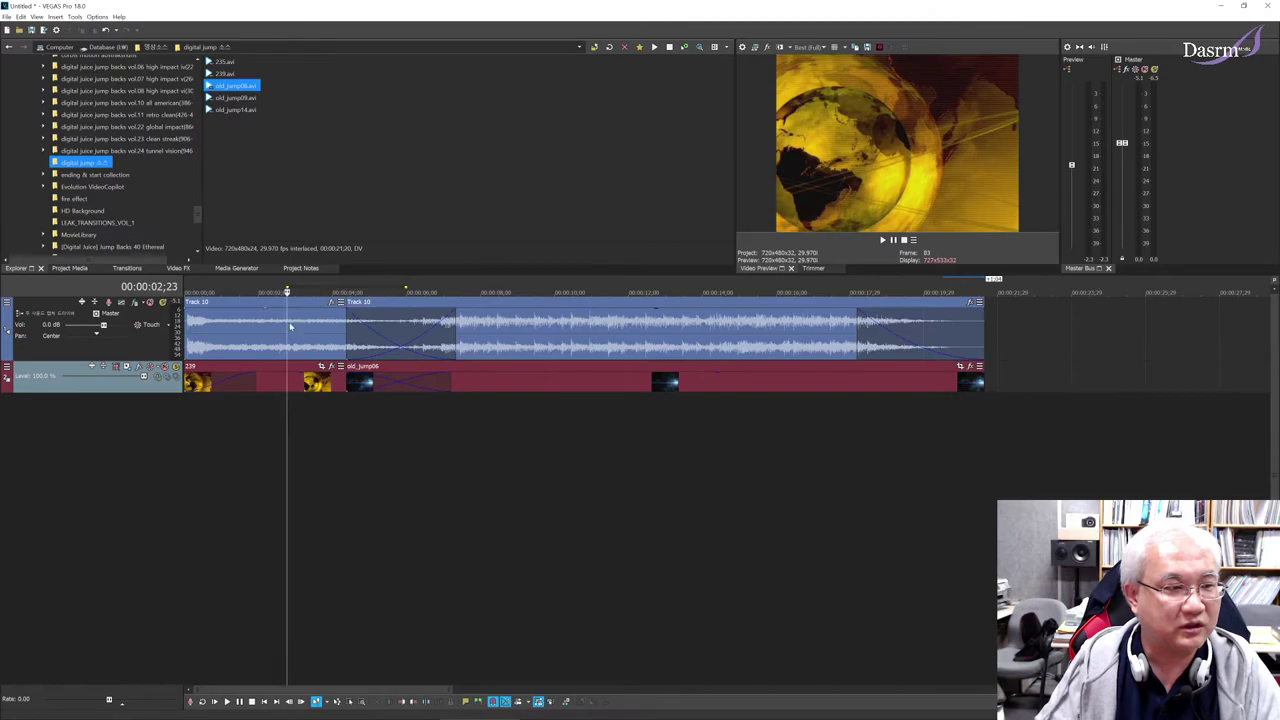
pyautogui.click(294, 324)
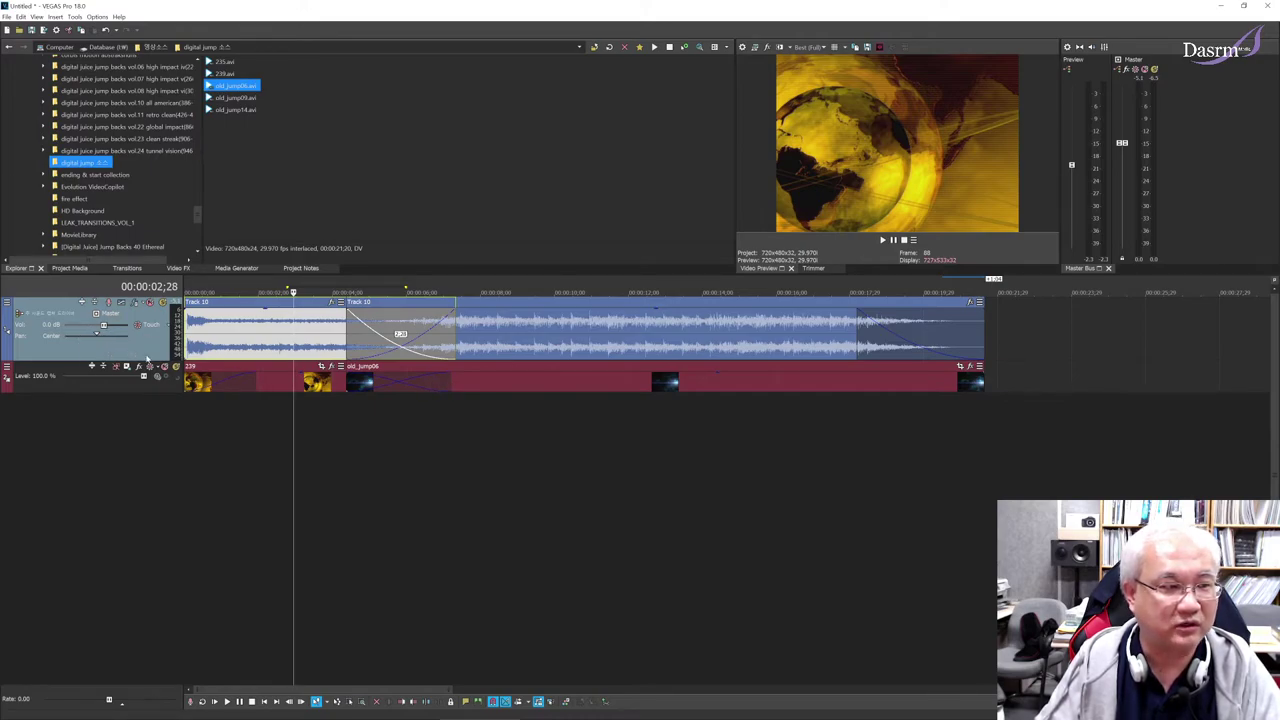
pyautogui.click(466, 388)
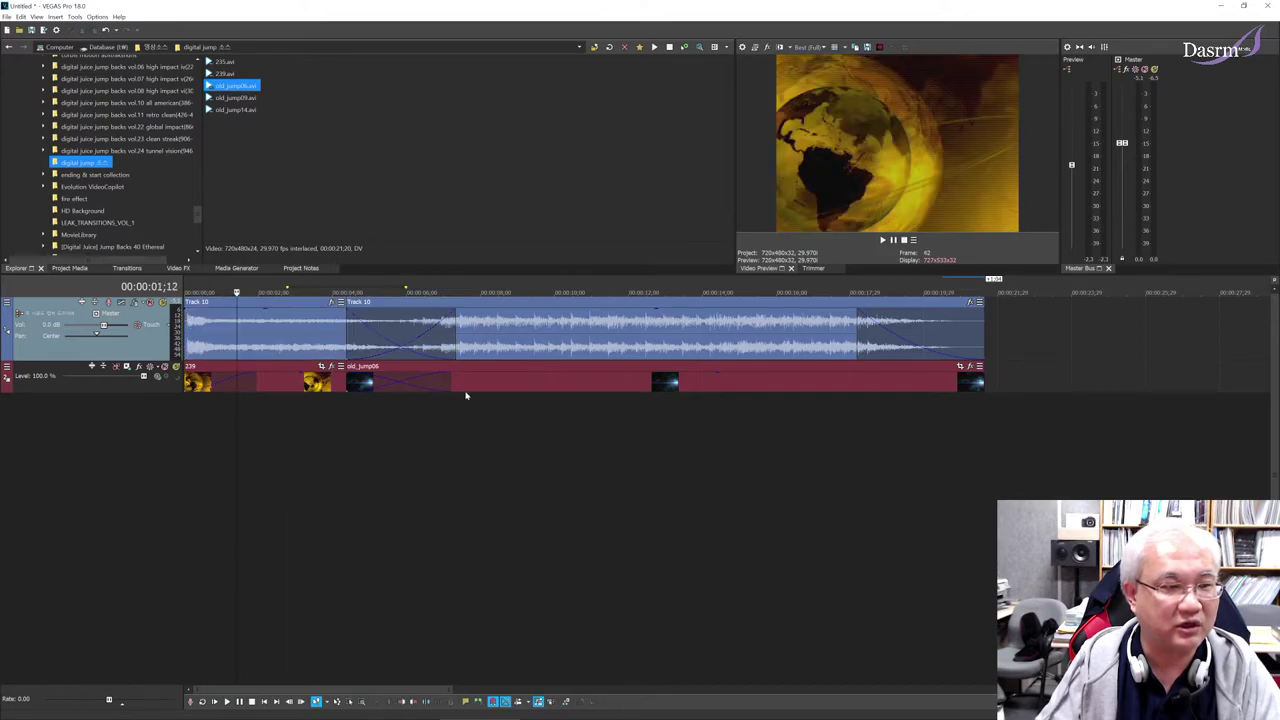
pyautogui.click(342, 423)
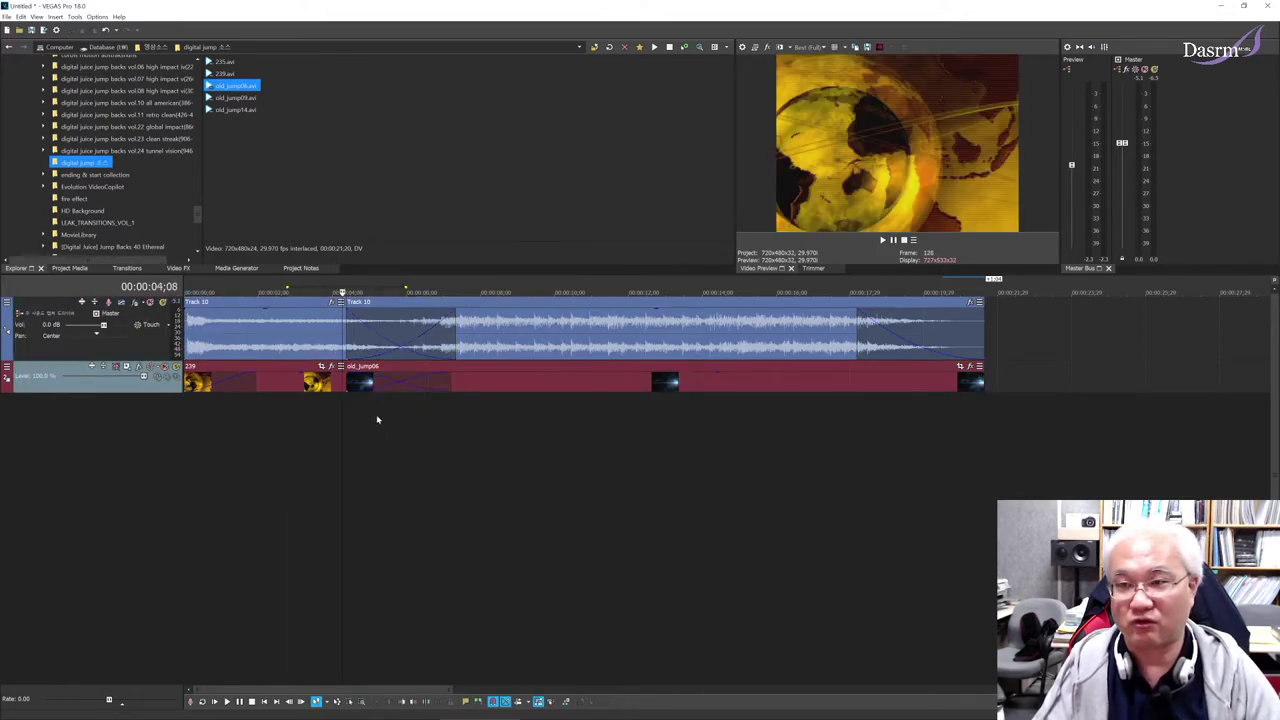
pyautogui.click(405, 417)
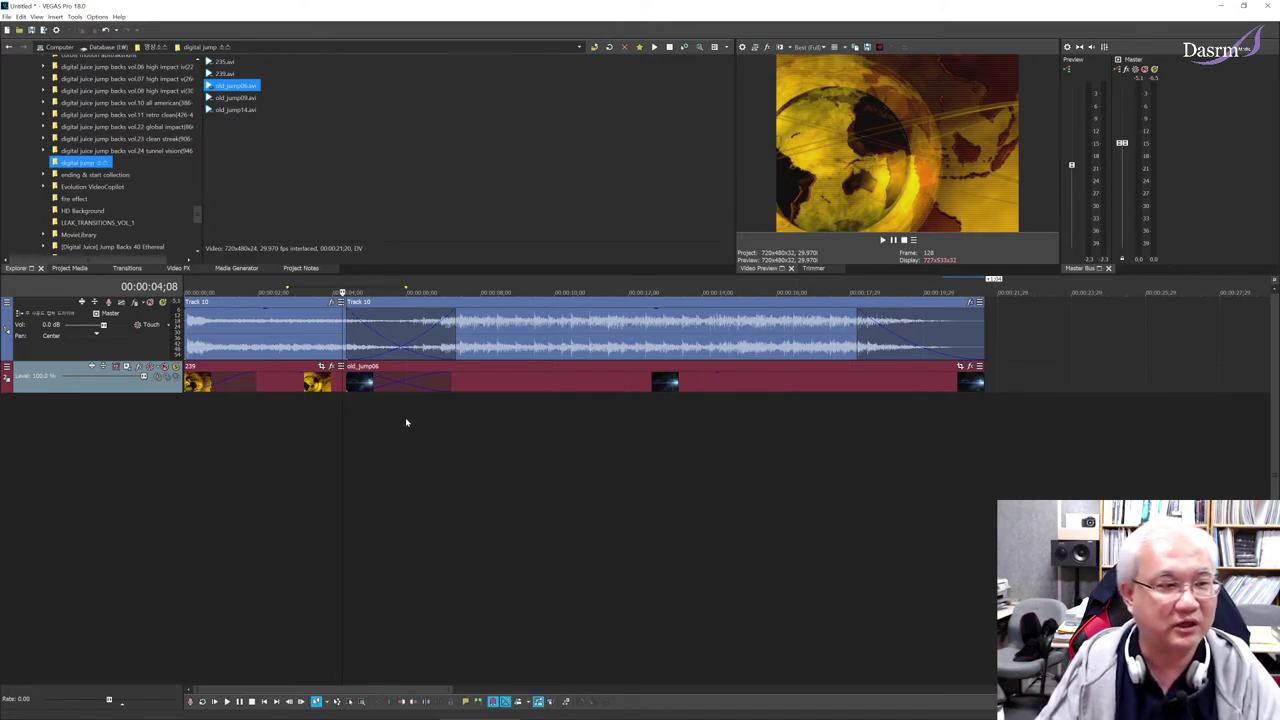
# - Extend the loop region to cover the whole project, from the timeline start to the end of the clips
pyautogui.moveTo(406, 290); pyautogui.dragTo(290, 289)
pyautogui.click(343, 292)
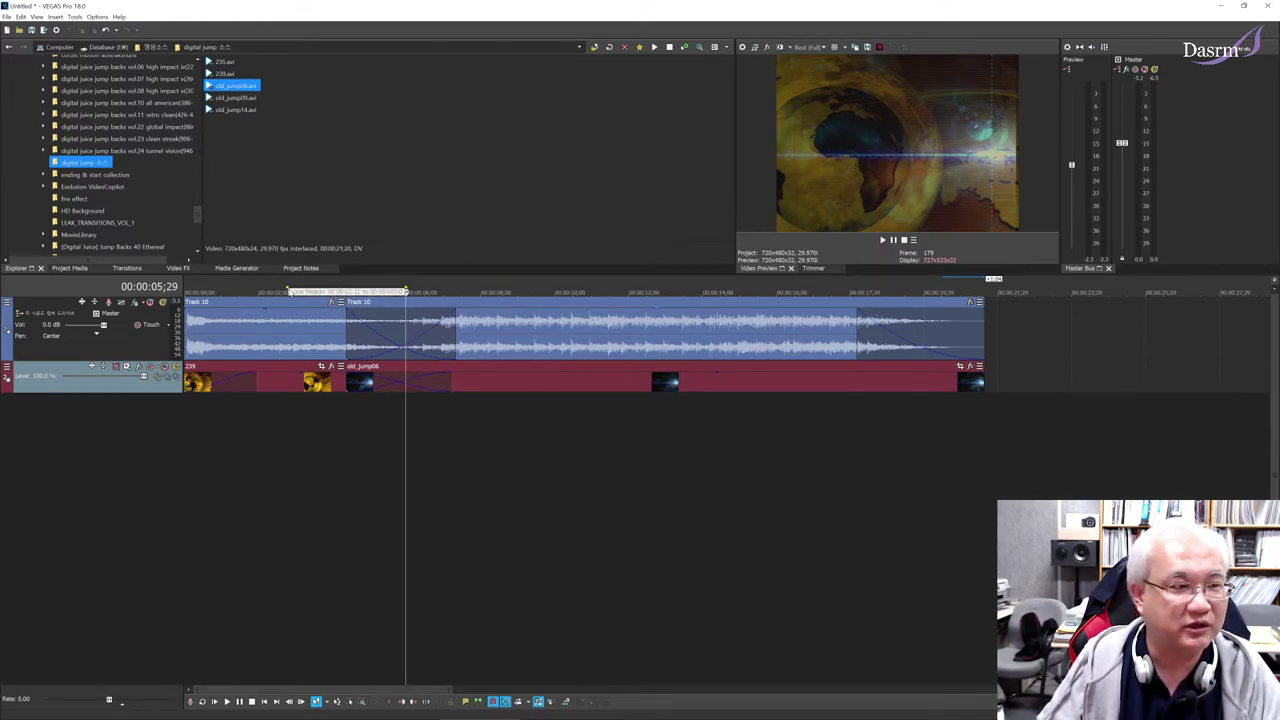
pyautogui.keyDown('shift'); pyautogui.click(287, 289); pyautogui.keyUp('shift')
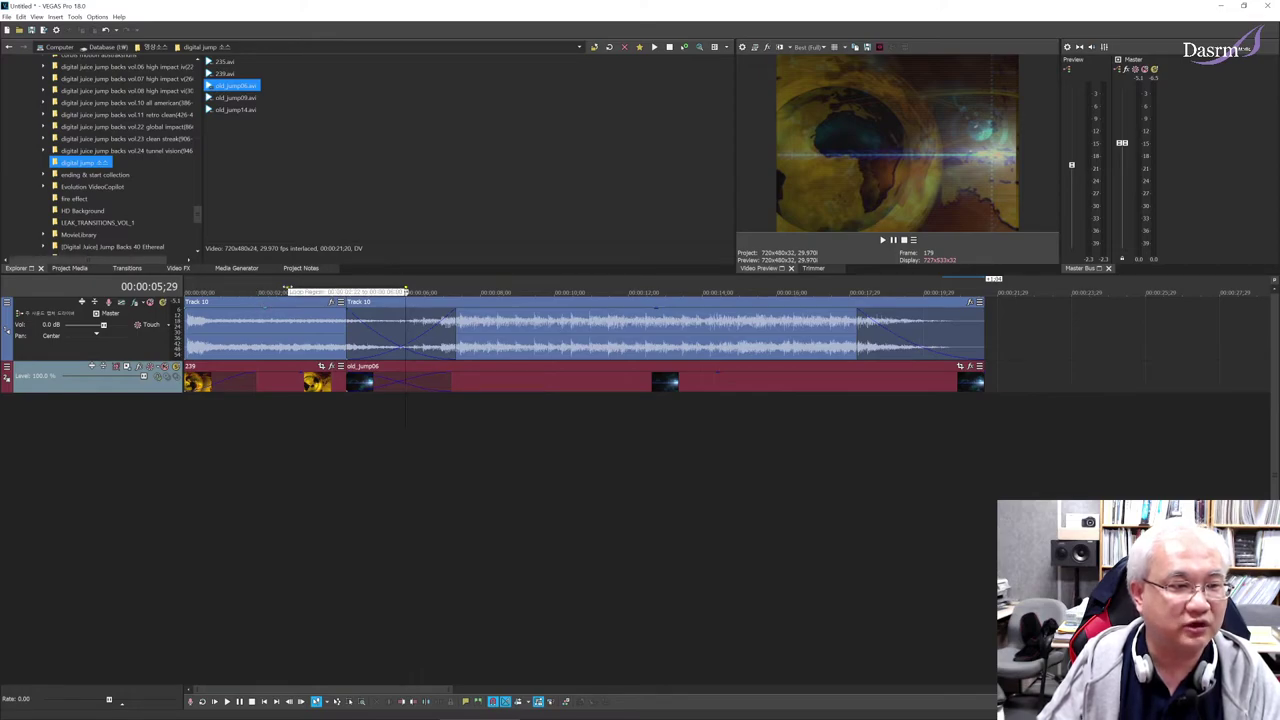
pyautogui.click(245, 288)
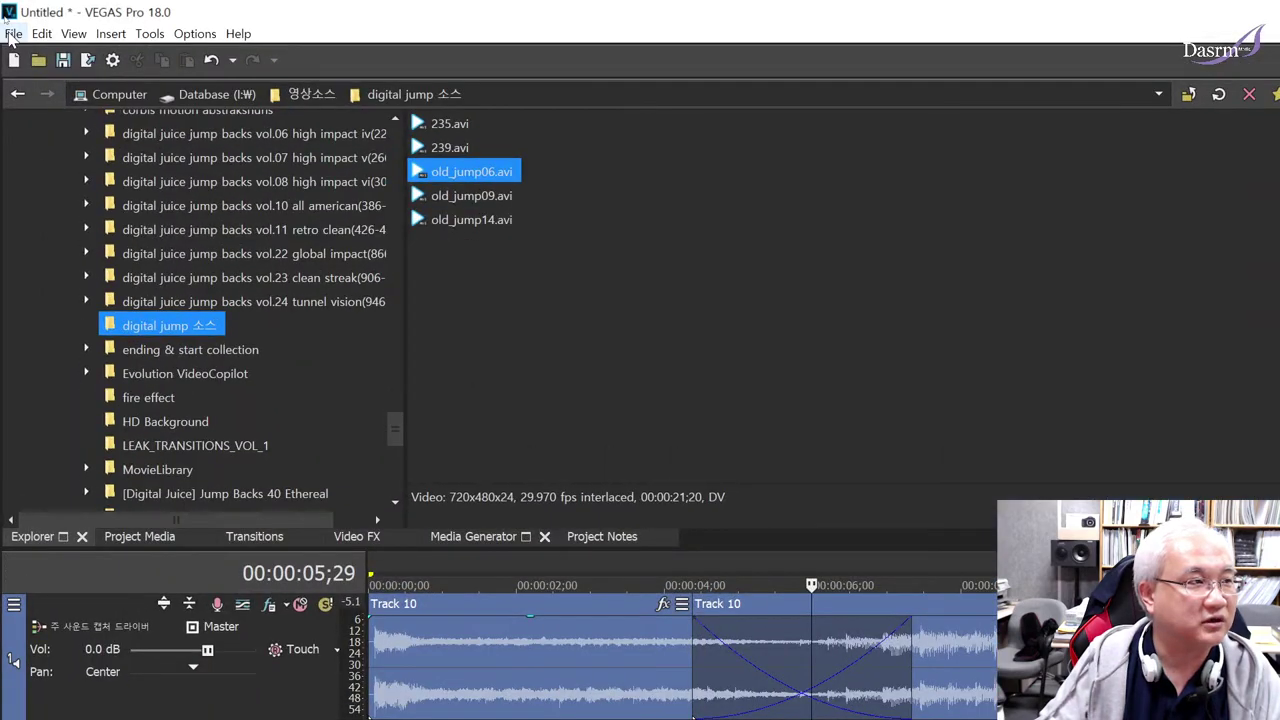
# - Open the Render As settings and choose the MAGIX AVC/AAC MP4 format after comparing it with MAGIX HEVC/AAC MP4
pyautogui.click(7, 17)
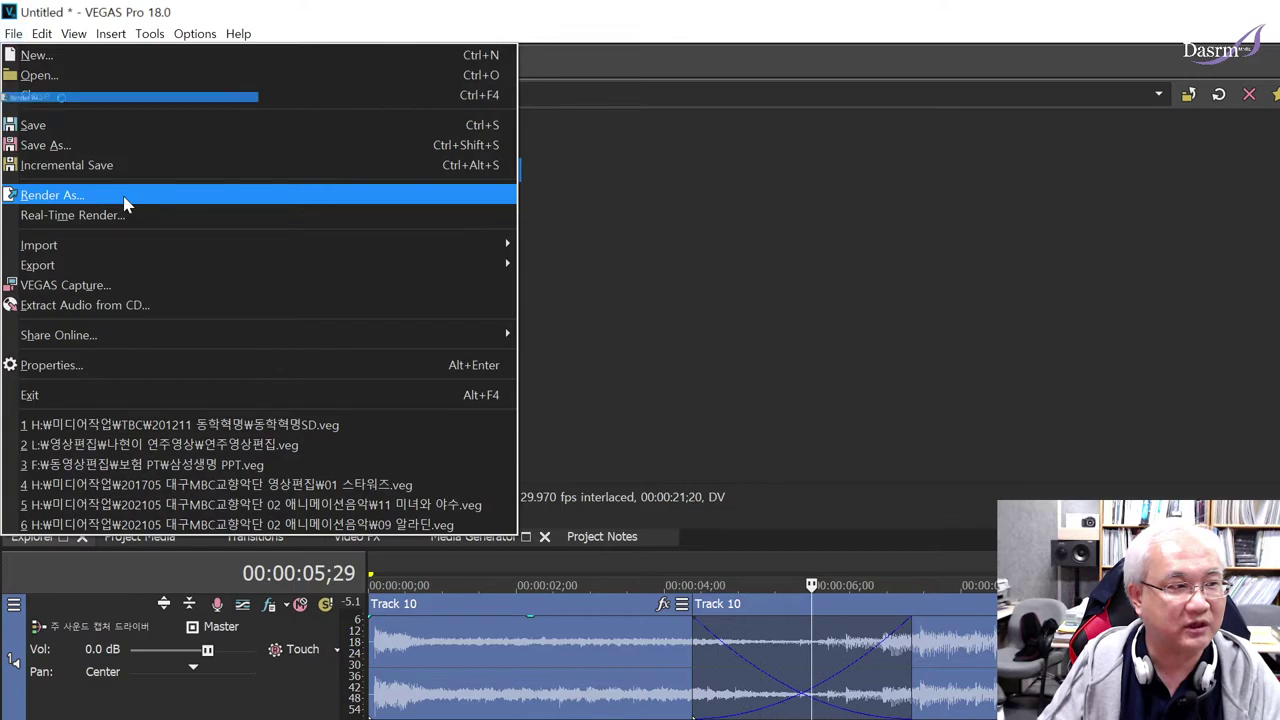
pyautogui.click(105, 197)
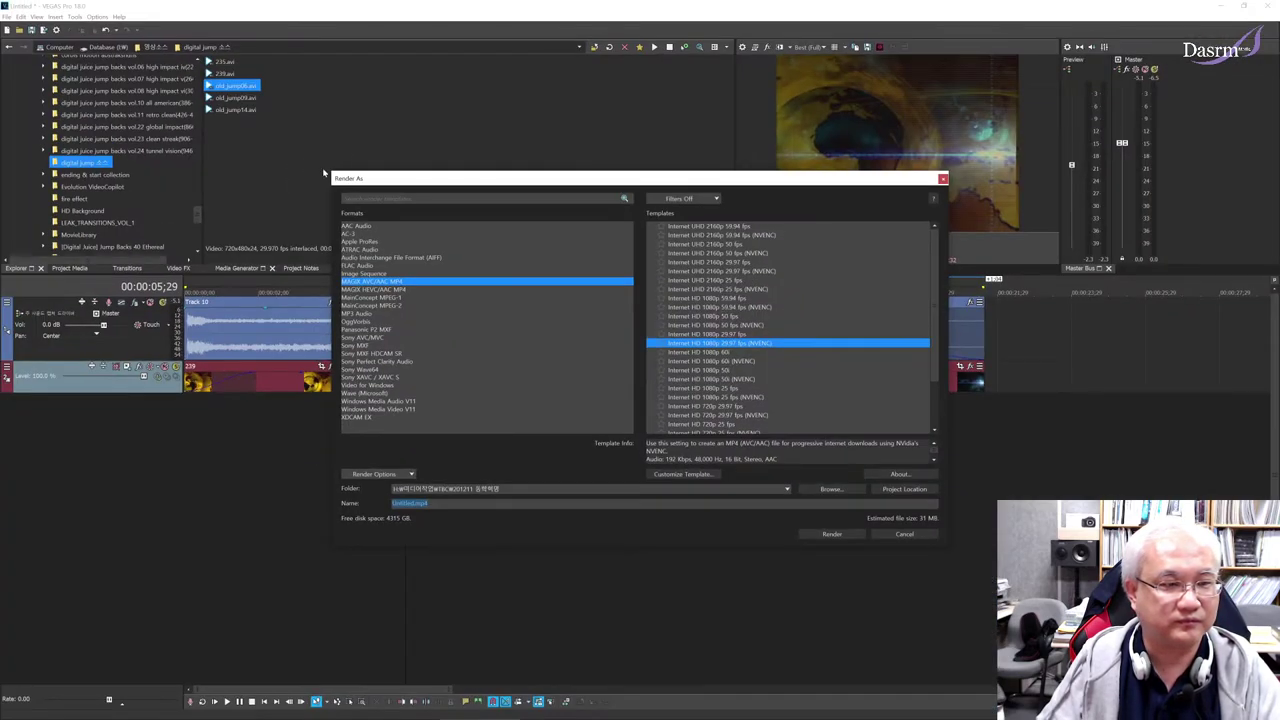
pyautogui.moveTo(514, 174); pyautogui.dragTo(368, 152)
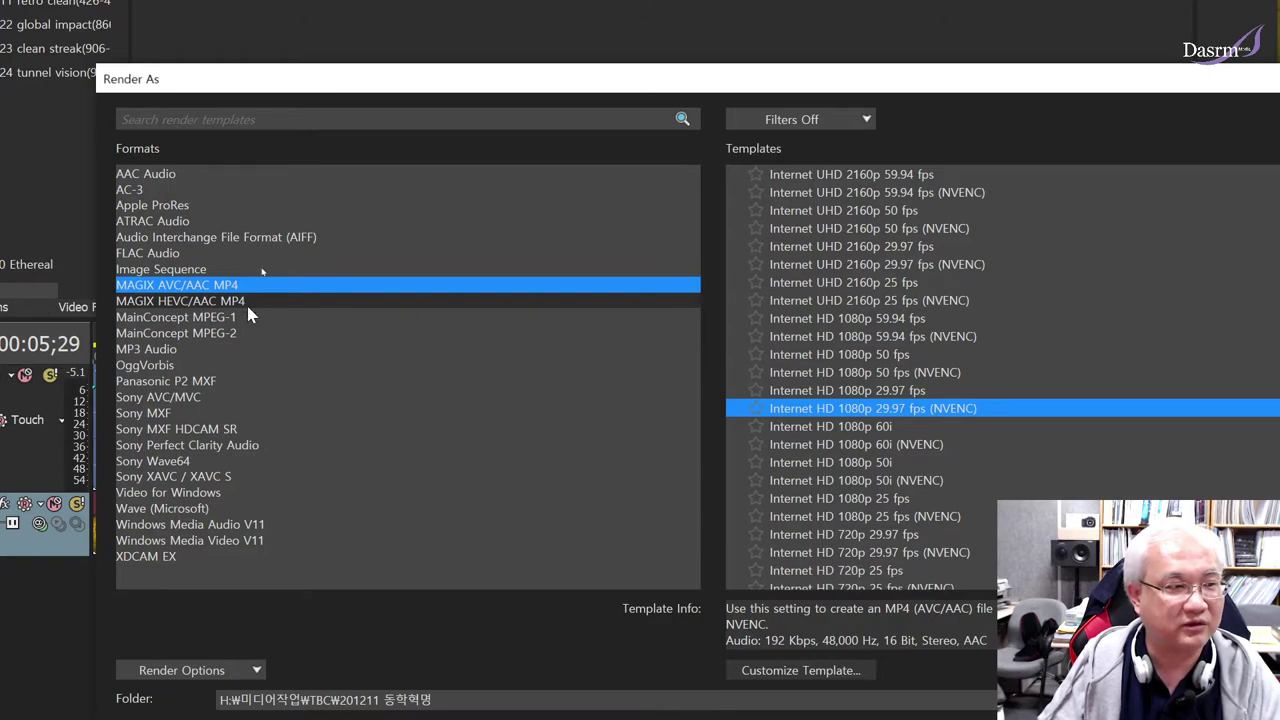
pyautogui.click(245, 298)
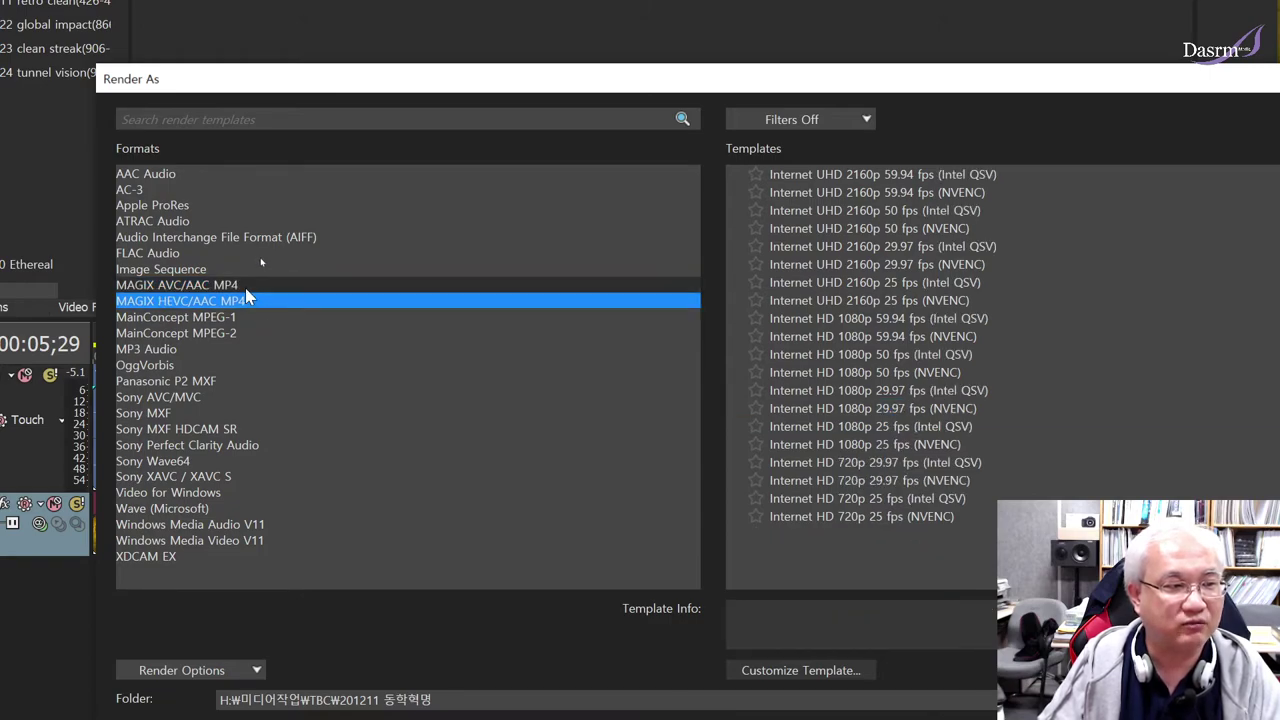
pyautogui.click(245, 286)
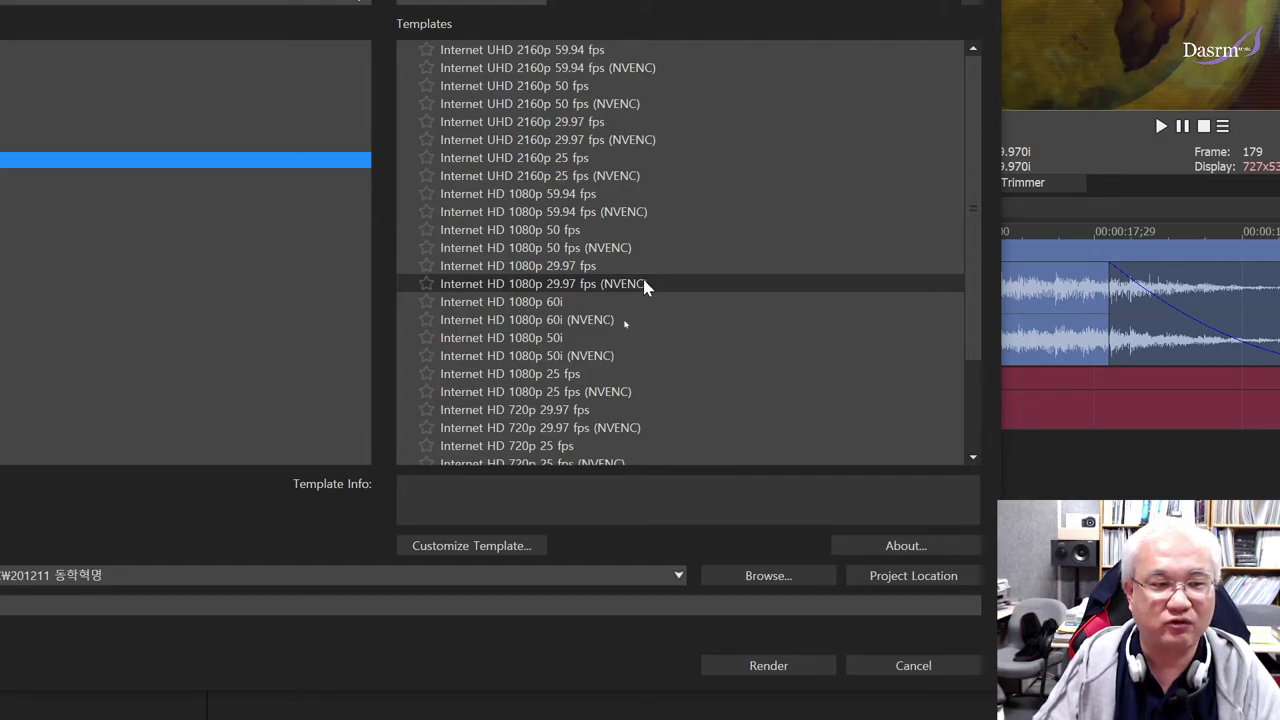
# - Select the Internet HD 1080p 29.97 fps (NVENC) render template, comparing it with the version without NVENC
pyautogui.click(628, 287)
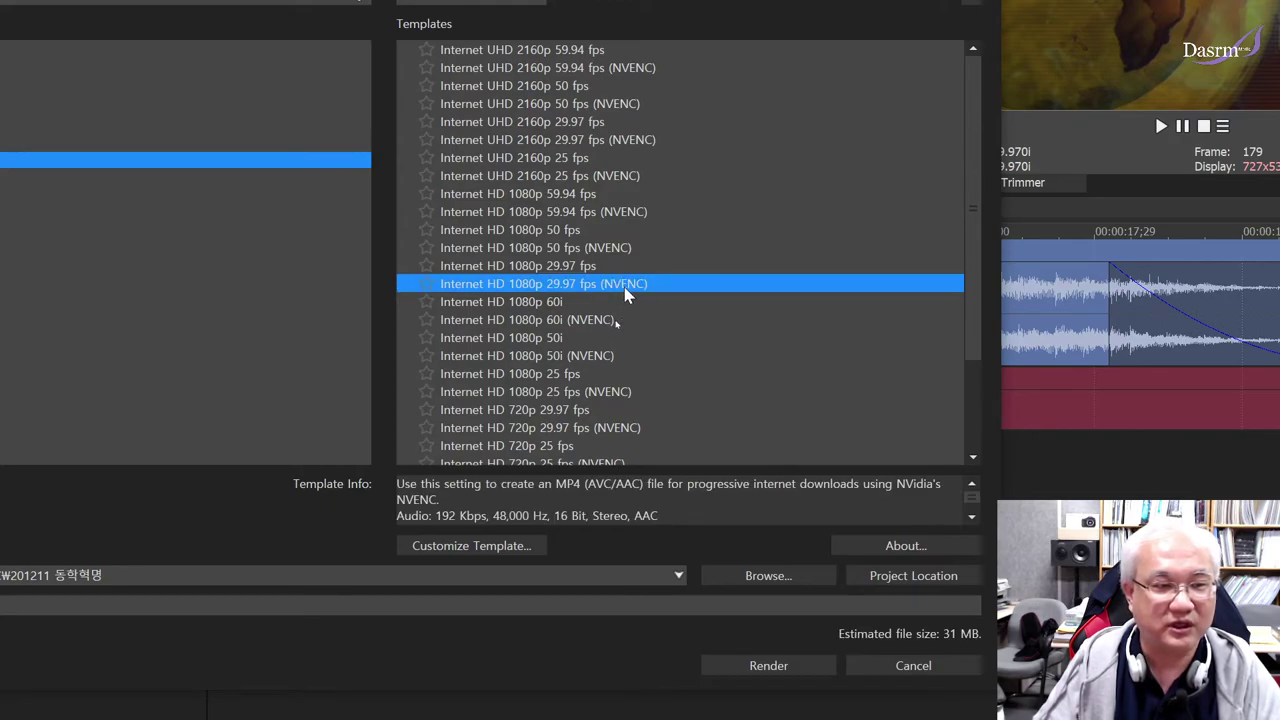
pyautogui.click(628, 269)
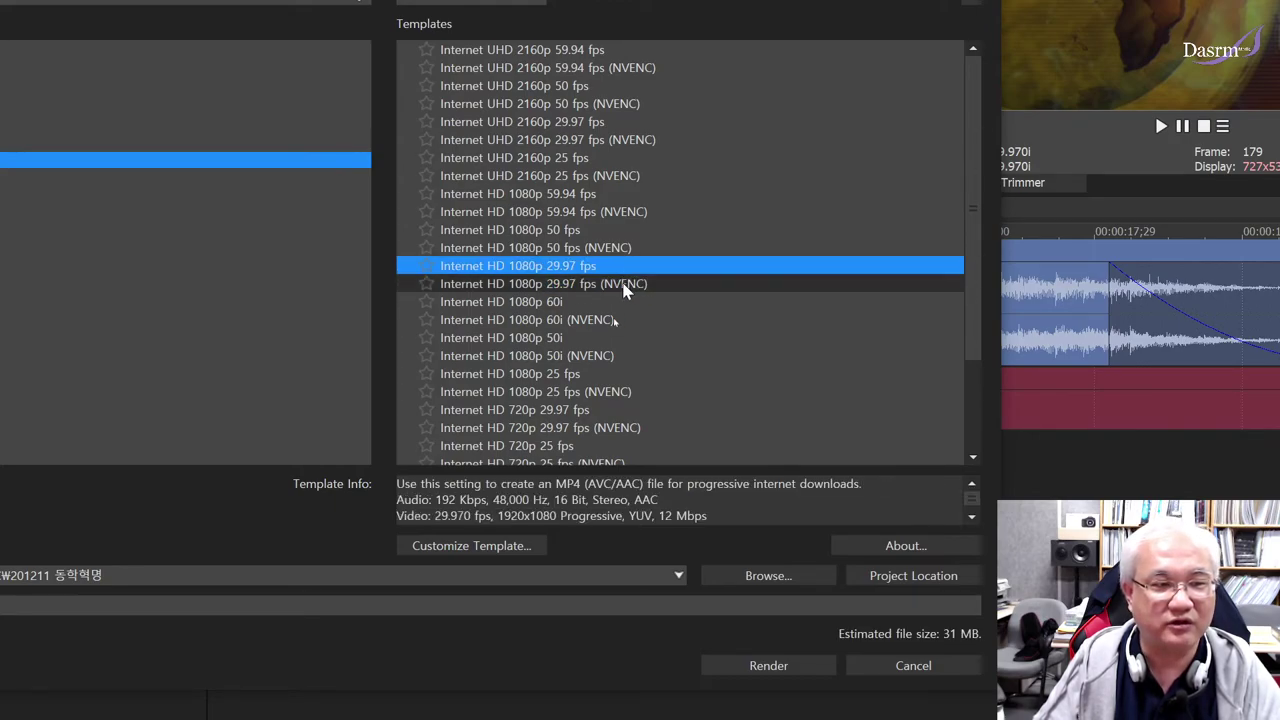
pyautogui.click(630, 283)
pyautogui.click(627, 270)
pyautogui.click(631, 284)
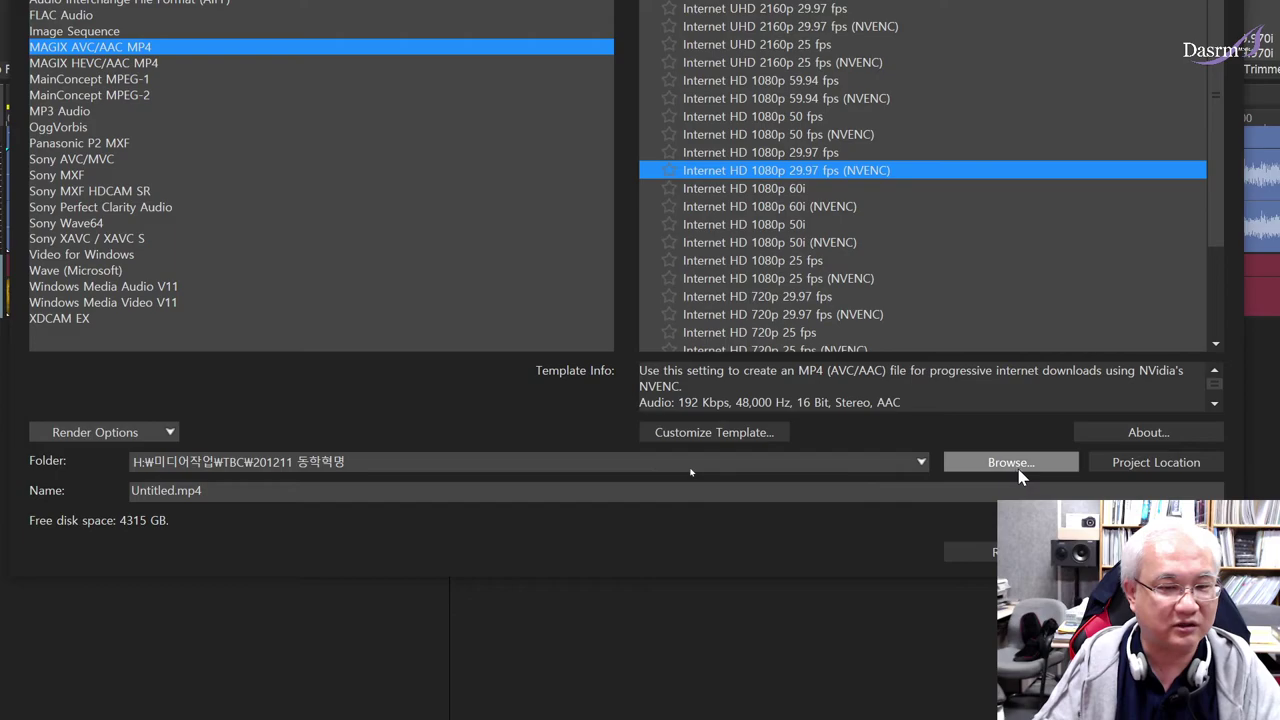
# - Choose the Desktop as the destination folder for the rendered file
pyautogui.click(978, 466)
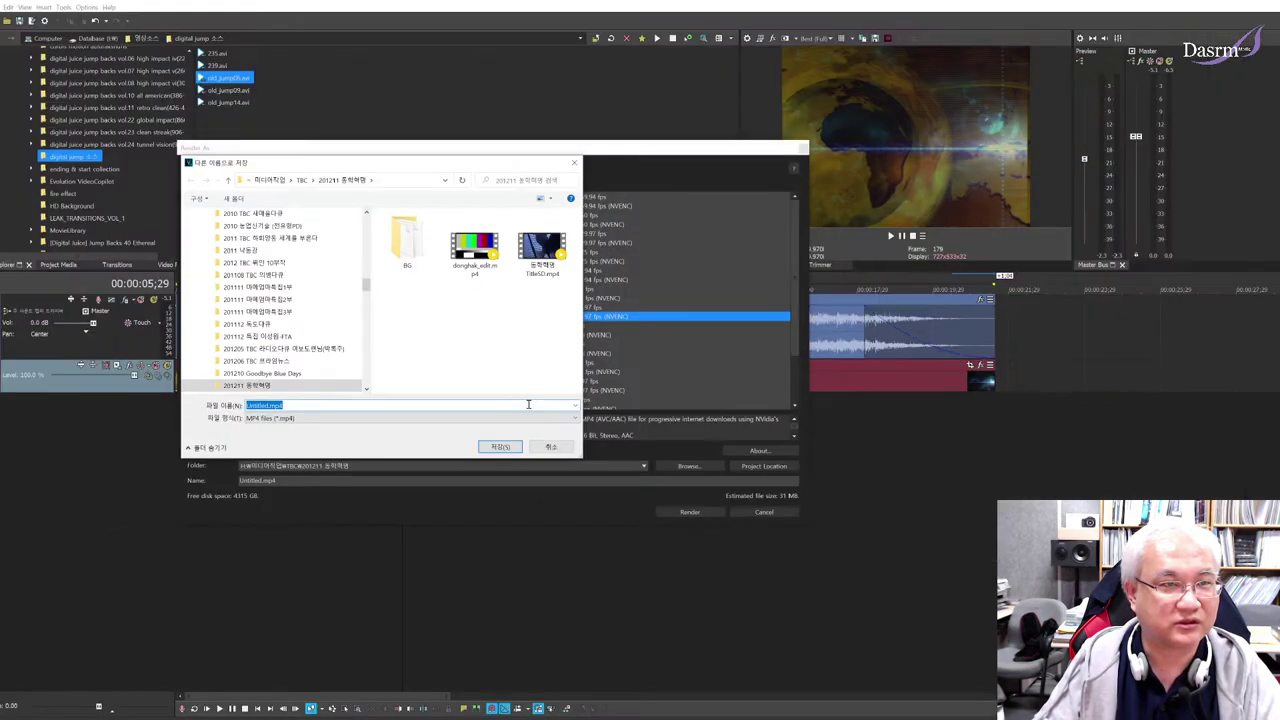
pyautogui.moveTo(372, 288); pyautogui.dragTo(367, 223)
pyautogui.click(231, 381)
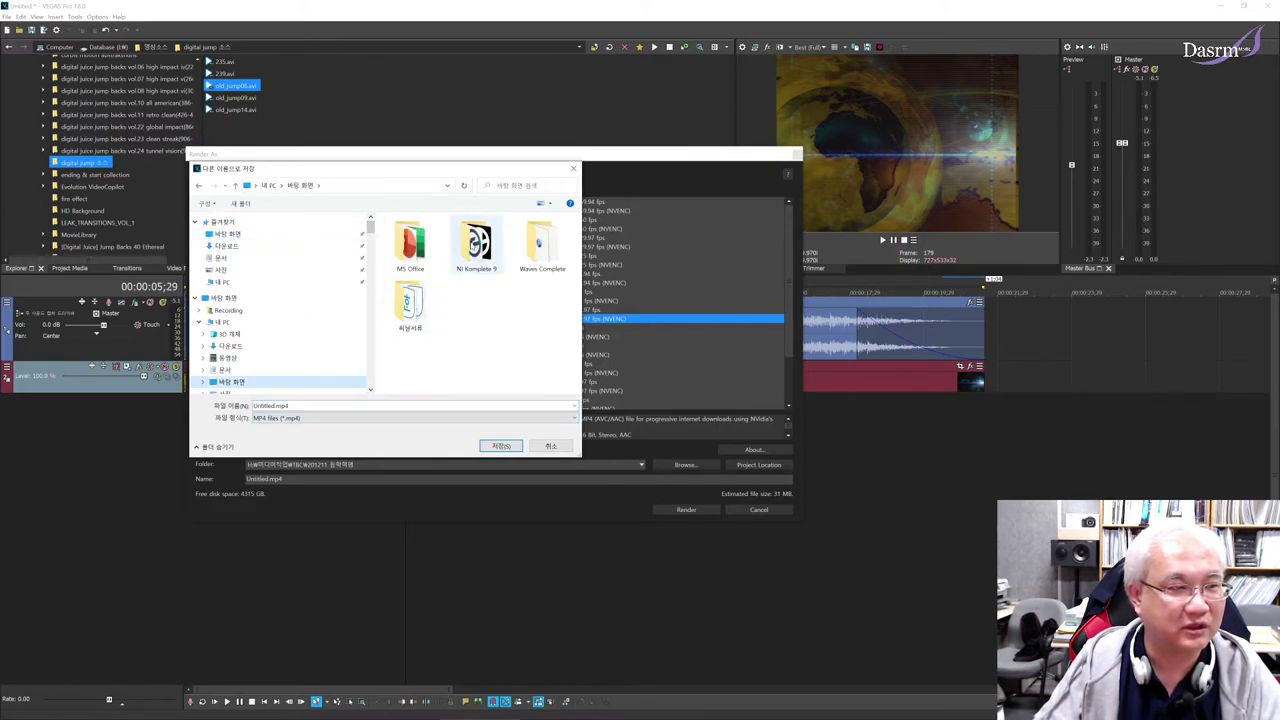
# - Name the output file test.mp4 and render the project with the selected template
pyautogui.click(270, 406)
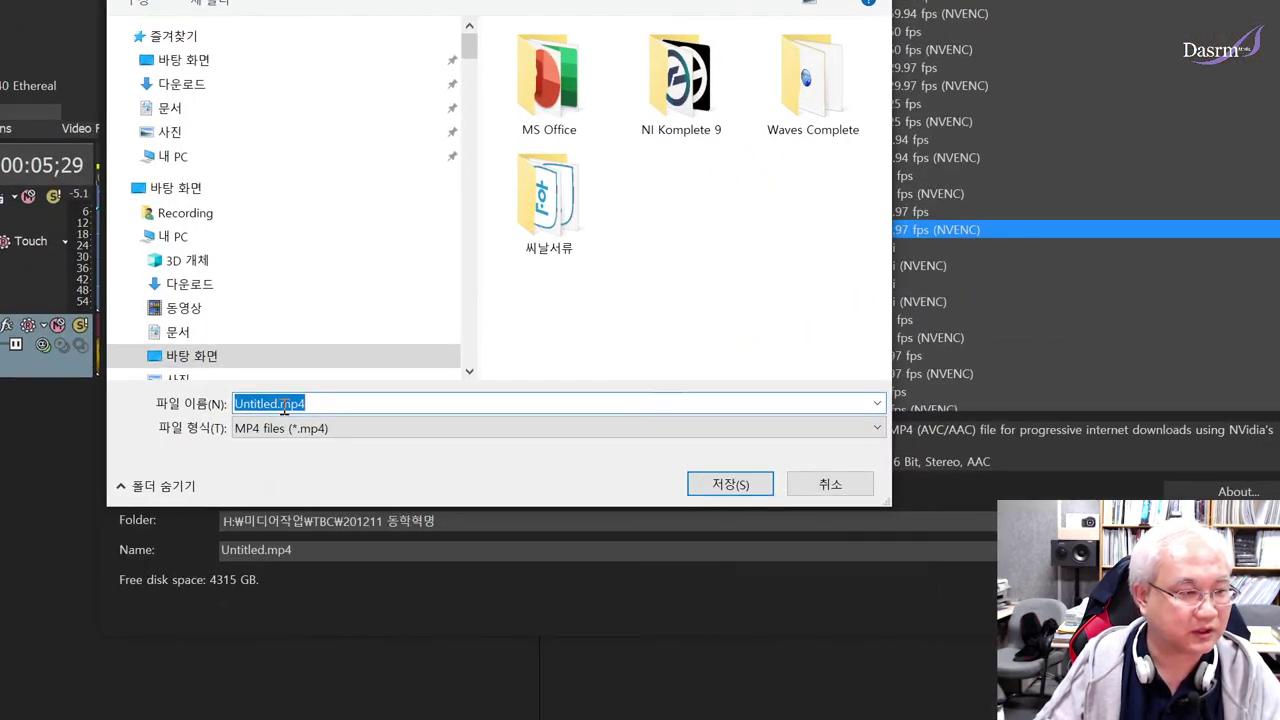
pyautogui.doubleClick(262, 405)
pyautogui.write('test')
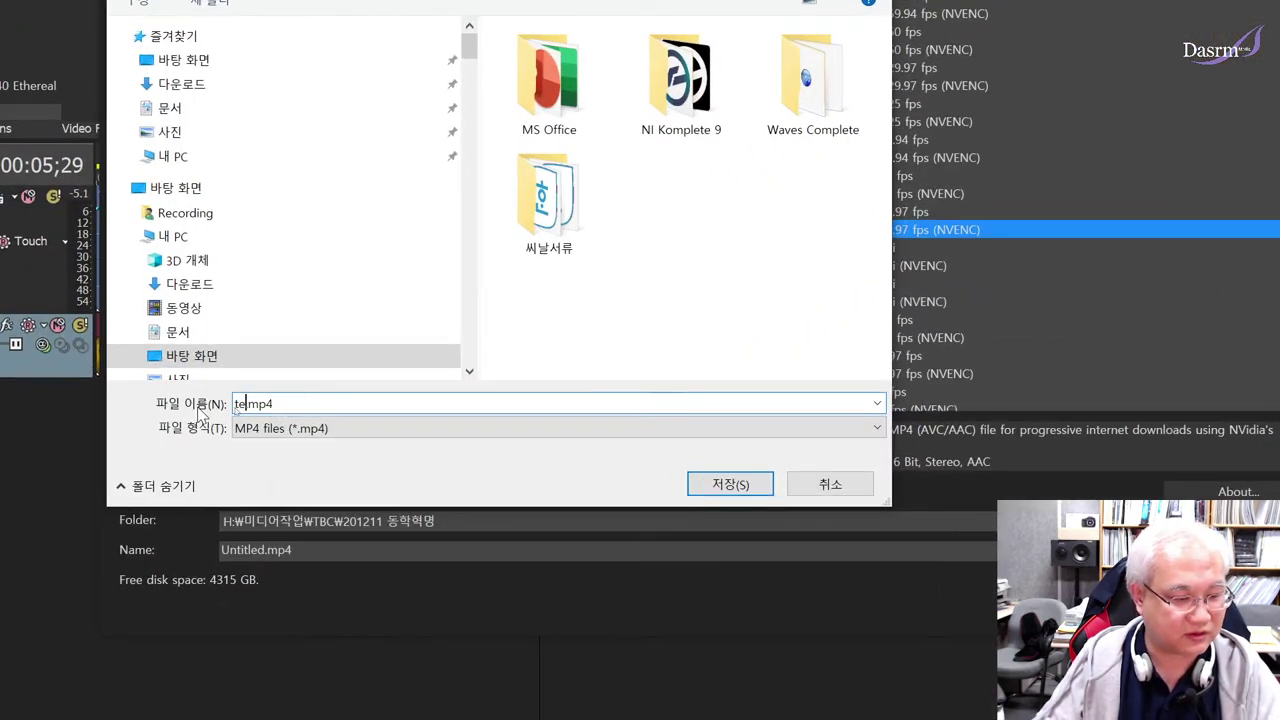
pyautogui.click(730, 484)
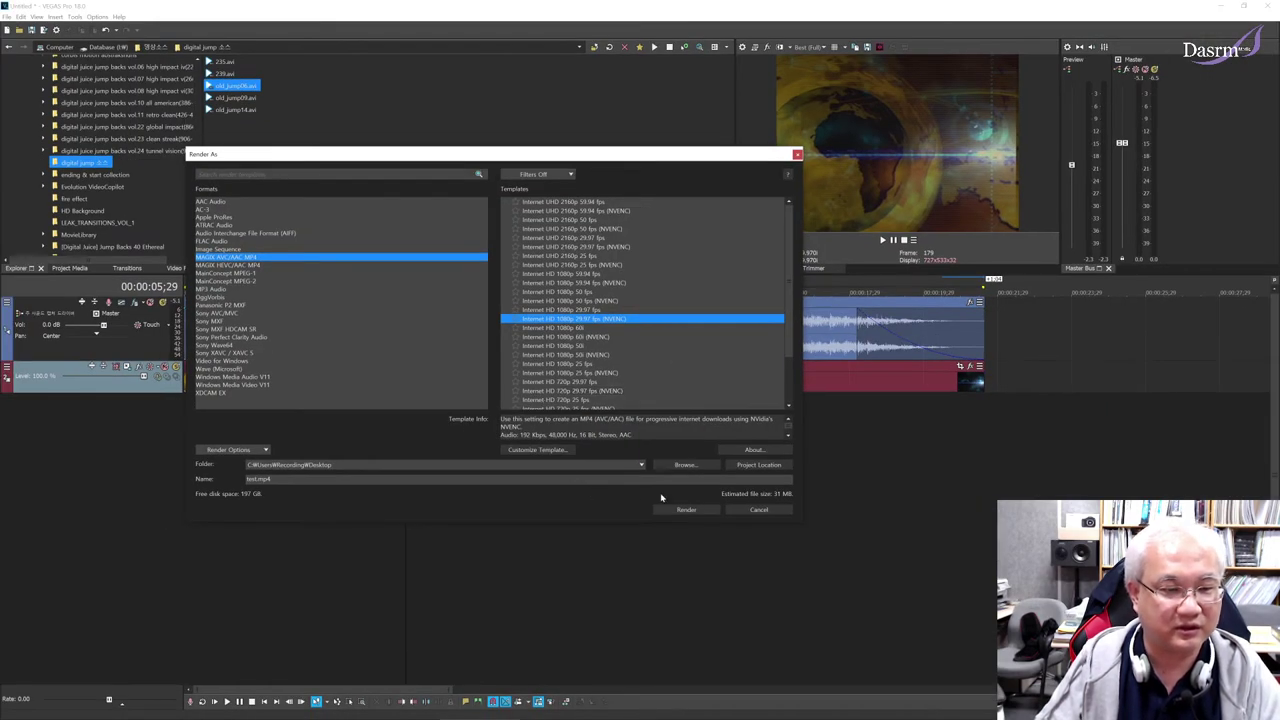
pyautogui.click(690, 510)
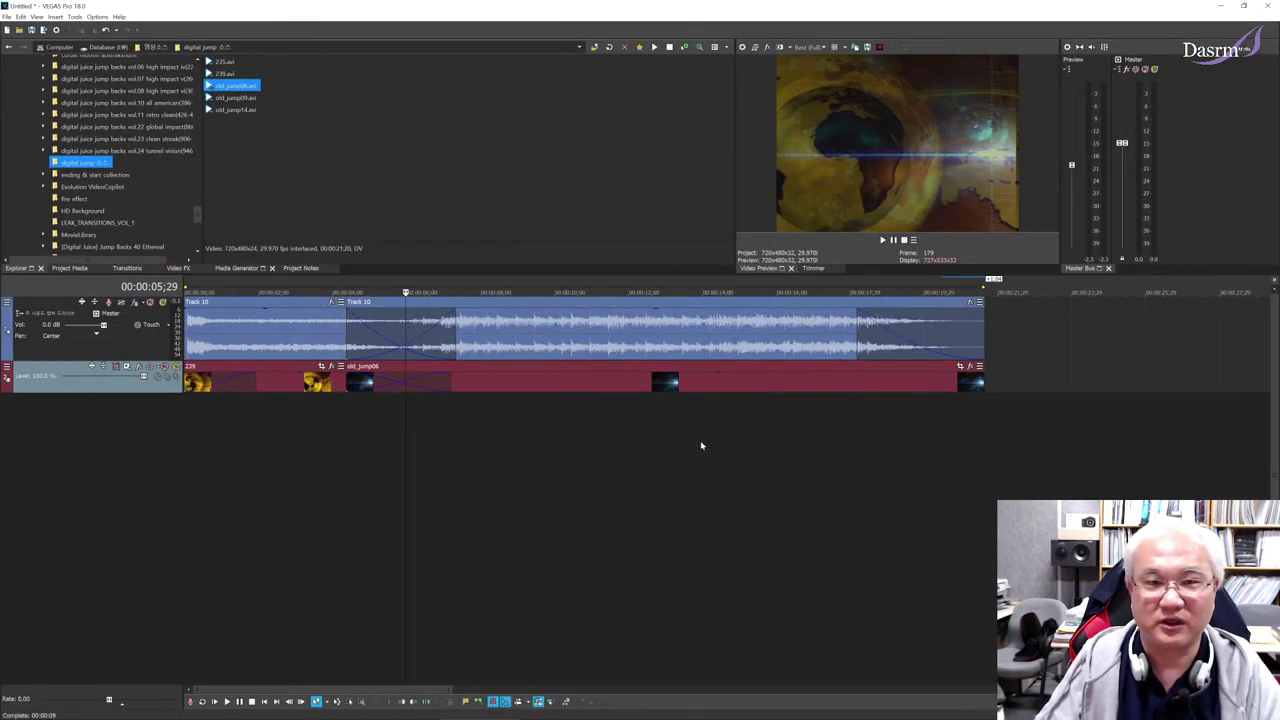
# - Minimize the editor and move the rendered test.mp4 file to an empty area in the middle of the desktop
pyautogui.click(1220, 6)
pyautogui.moveTo(20, 552); pyautogui.dragTo(580, 262)
pyautogui.moveTo(516, 210); pyautogui.dragTo(624, 312)
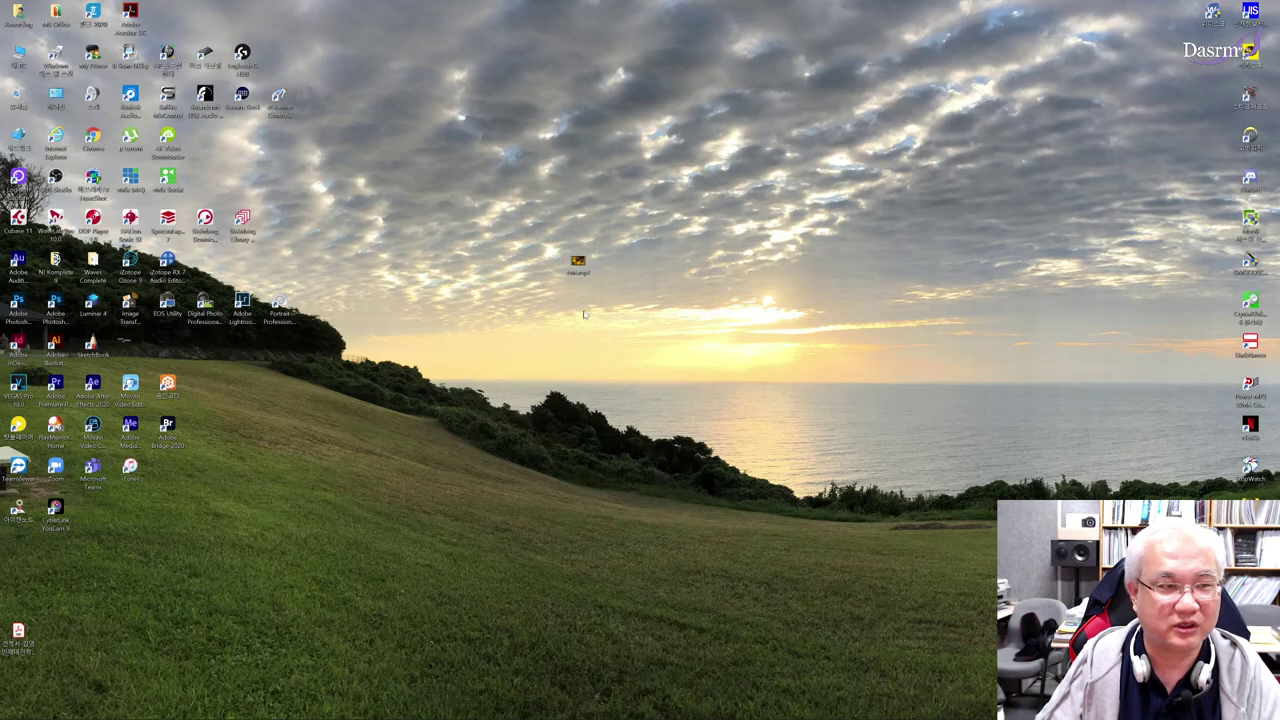
pyautogui.click(590, 263)
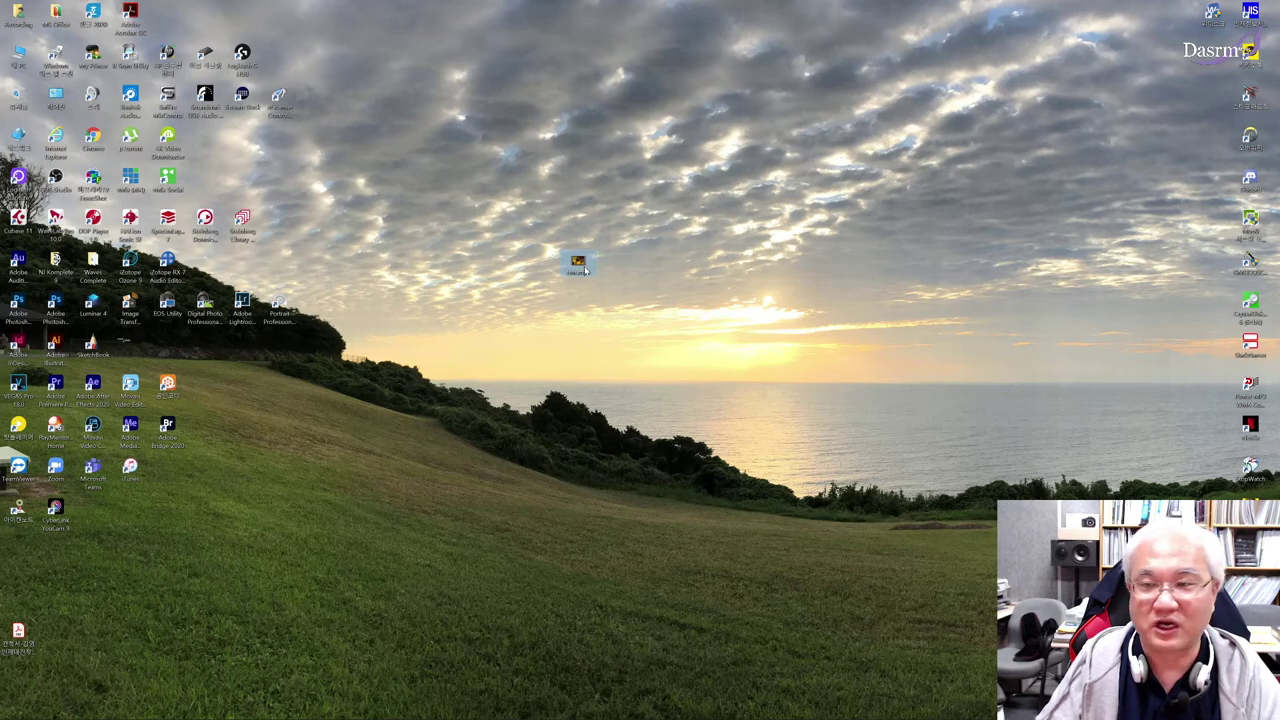
# - Play the rendered test.mp4 in the media player to check it, then close it and switch back to VEGAS Pro
pyautogui.doubleClick(582, 266)
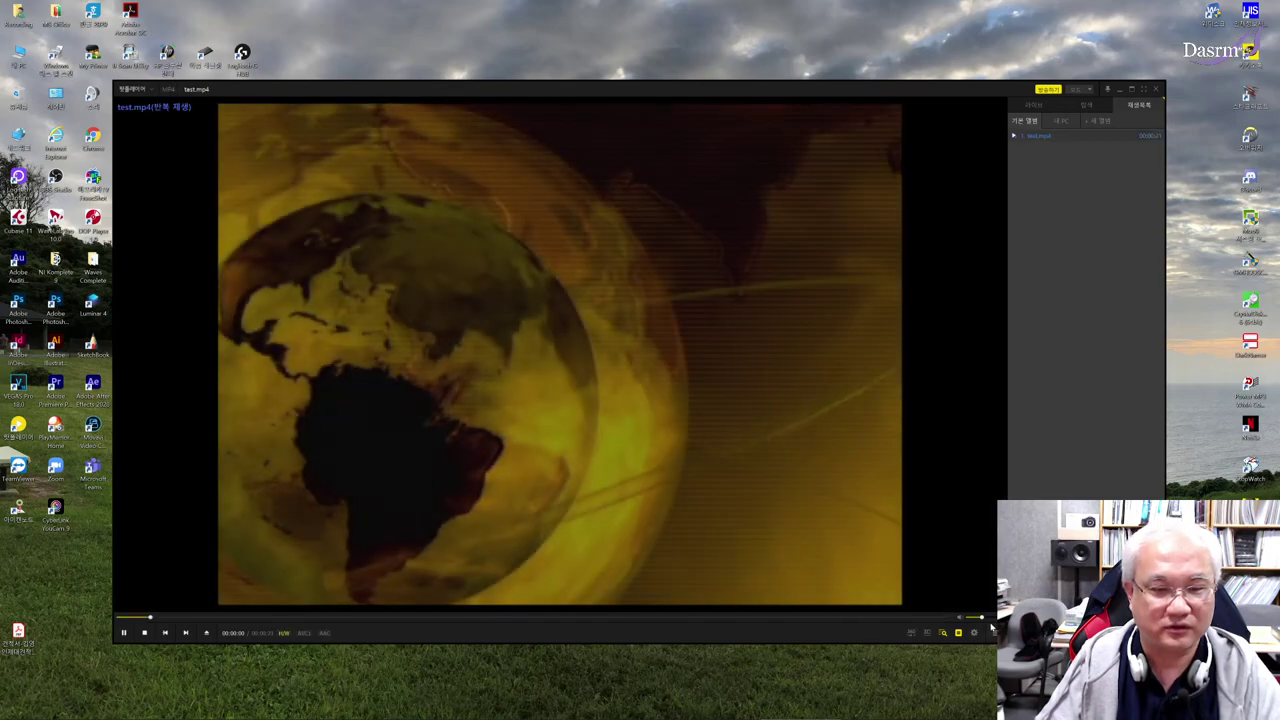
pyautogui.scroll(-1, 987, 621)
pyautogui.scroll(1, 987, 621)
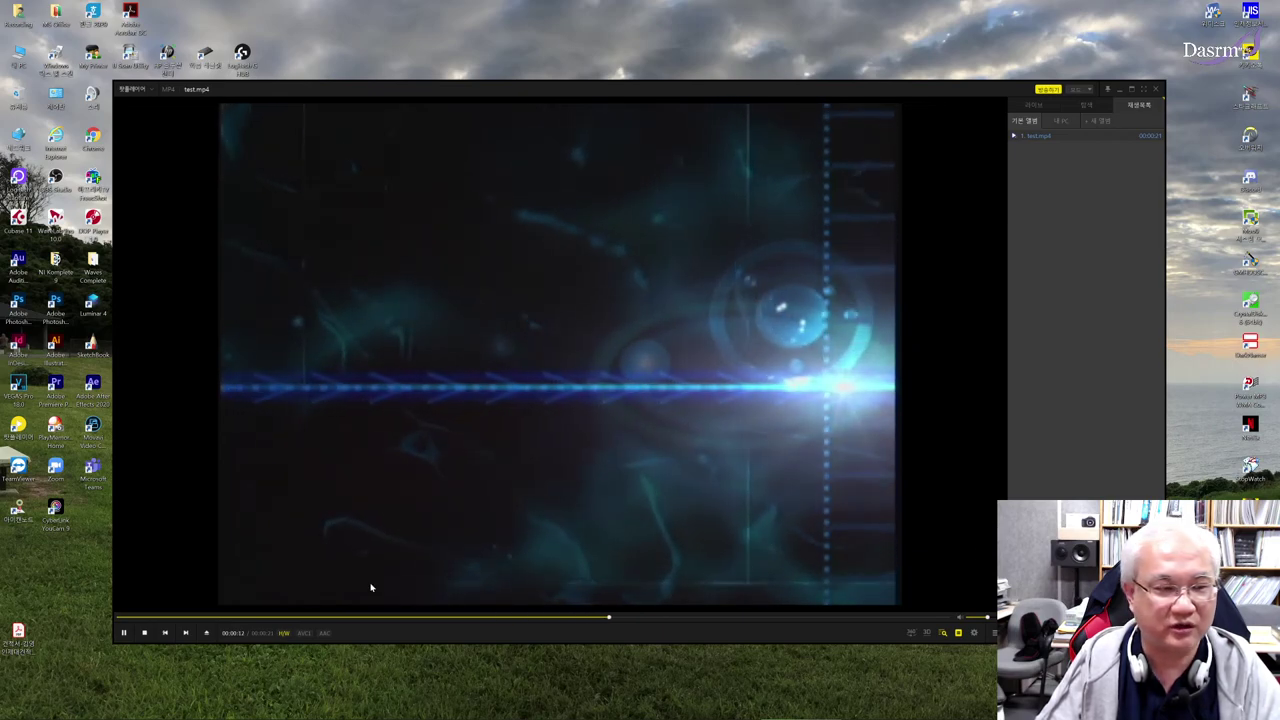
pyautogui.click(124, 632)
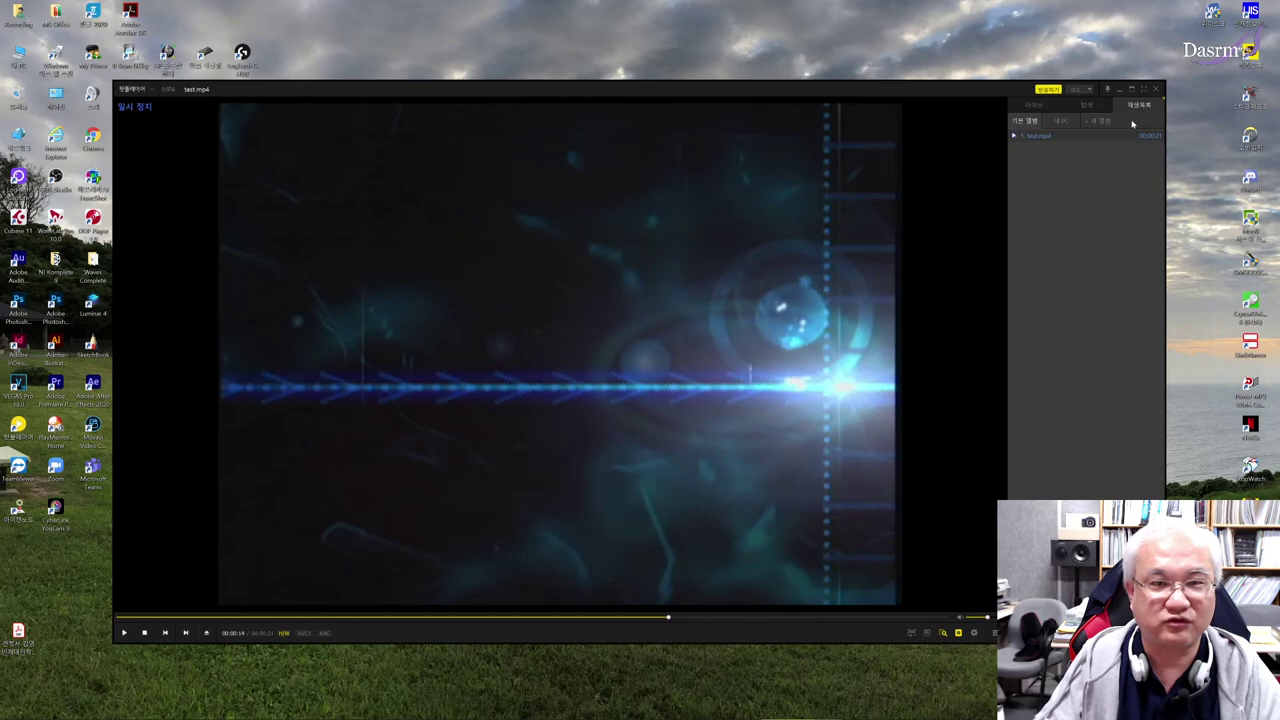
pyautogui.click(1157, 89)
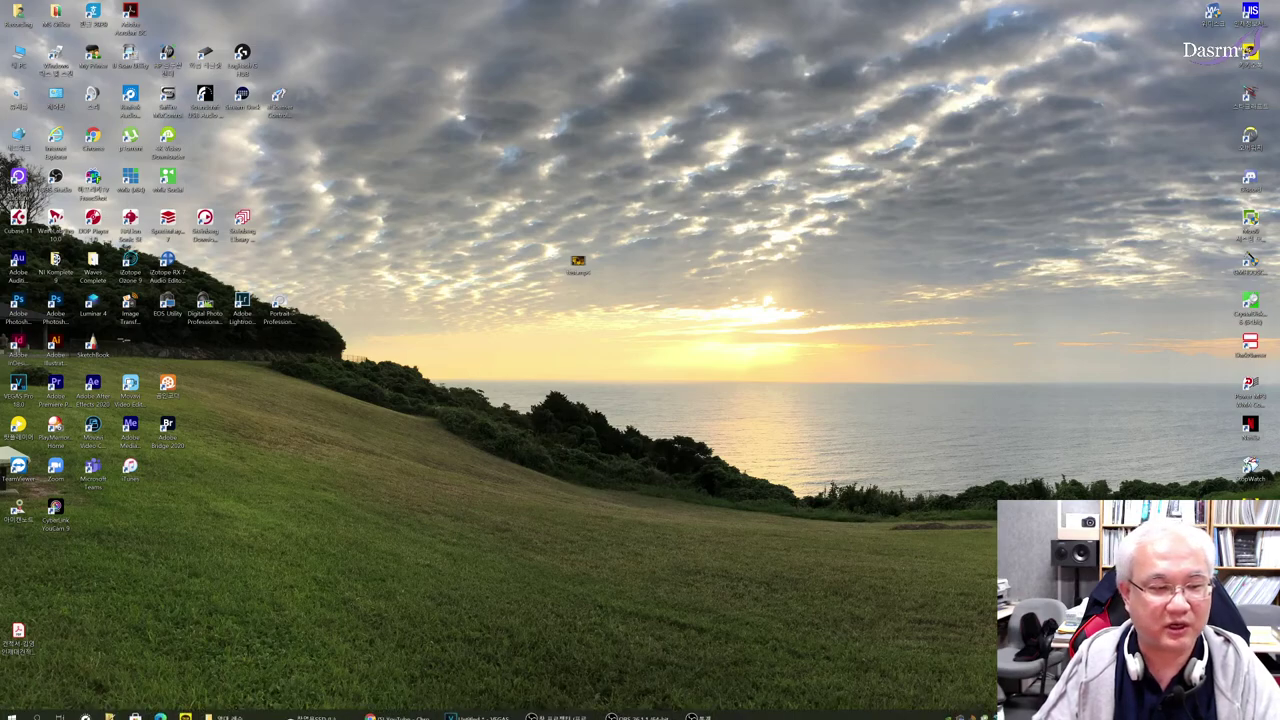
pyautogui.click(440, 711)
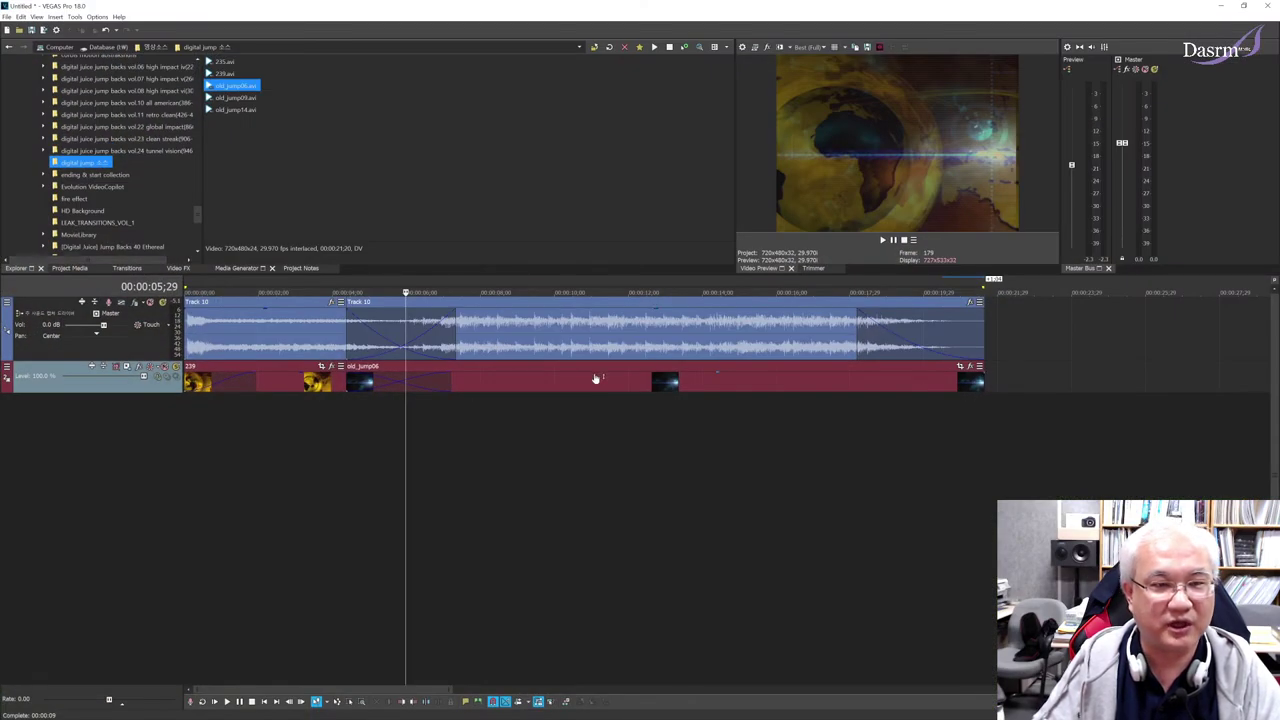